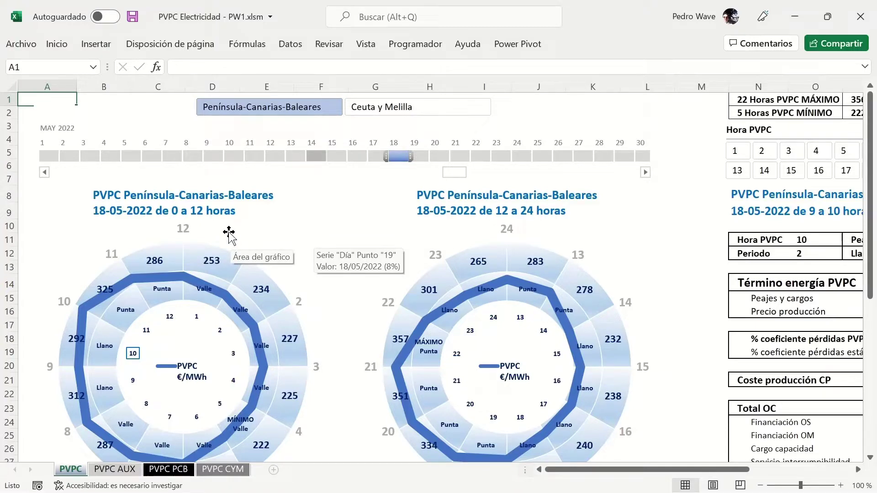
Review the radial chart's chart-type settings and close them without changes
{"action": "right_click", "coordinate": [223, 246]}
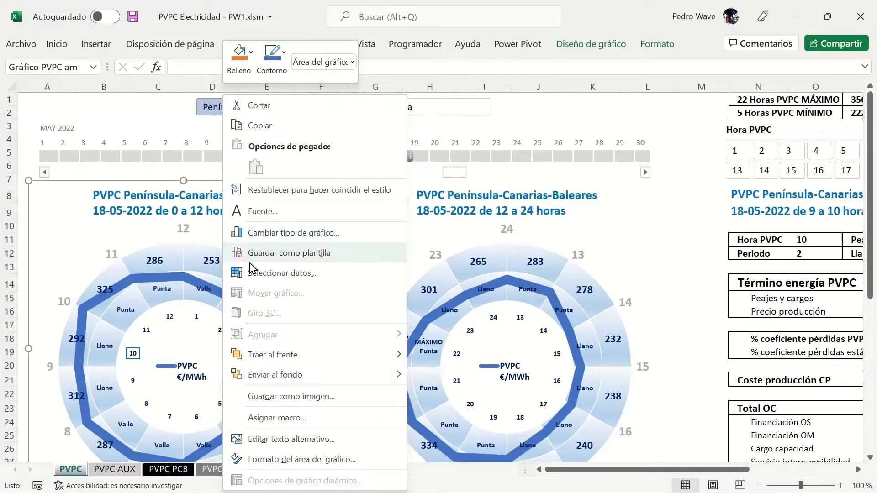
{"action": "left_click", "coordinate": [264, 237]}
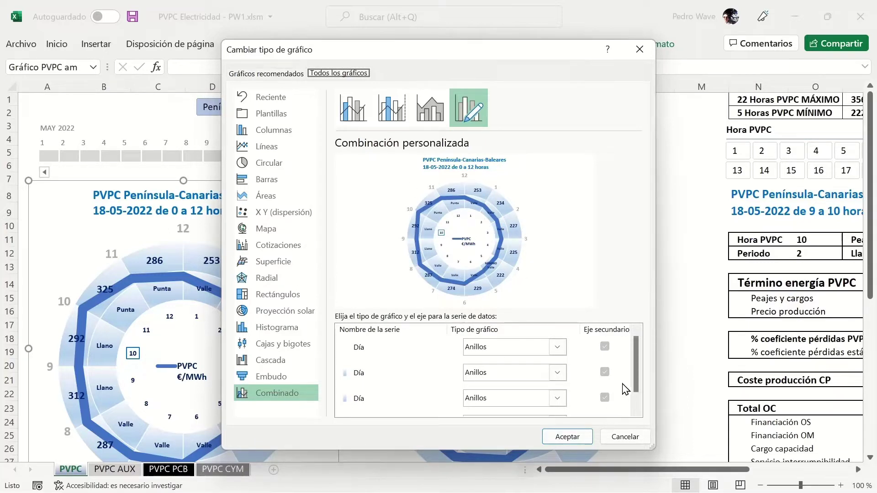
{"action": "scroll", "coordinate": [636, 383], "scroll_direction": "down", "scroll_amount": 1}
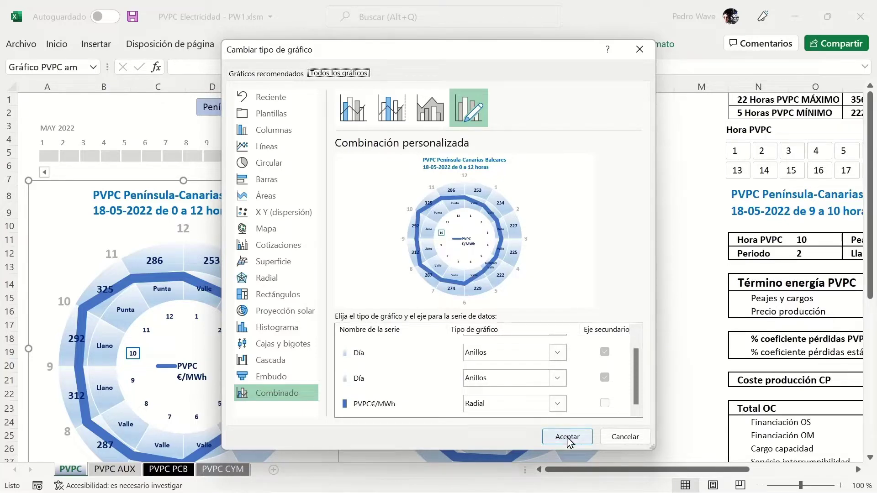
{"action": "left_click", "coordinate": [603, 437]}
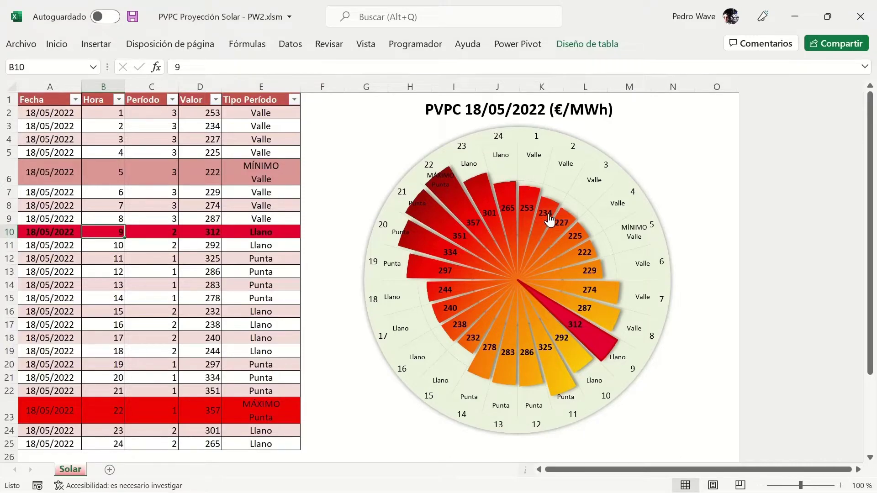
{"action": "left_click", "coordinate": [560, 159]}
{"action": "right_click", "coordinate": [560, 158]}
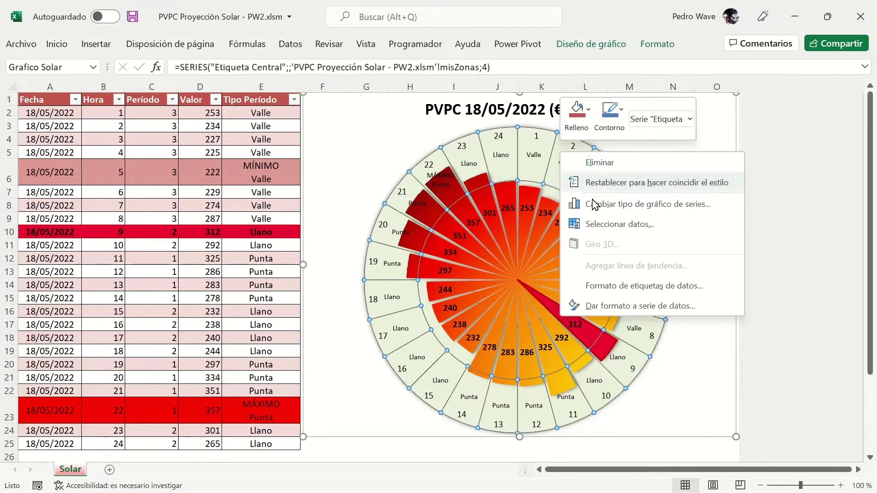
{"action": "left_click", "coordinate": [613, 212]}
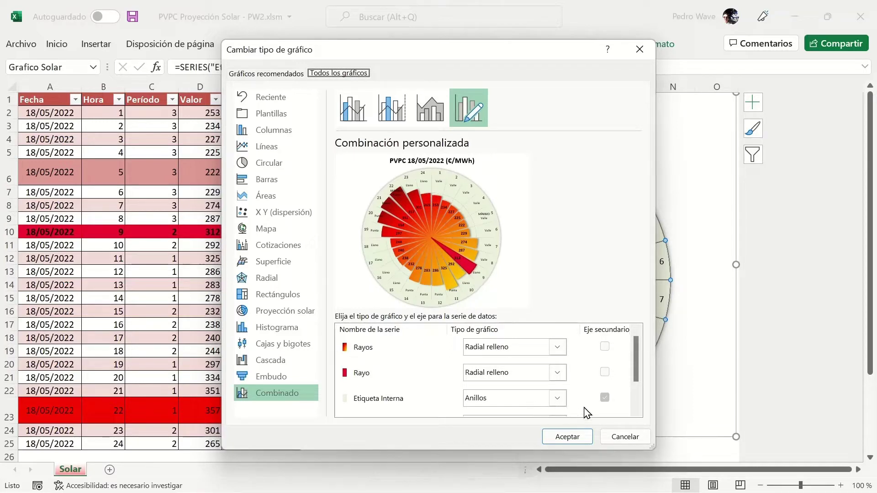
{"action": "left_click_drag", "start_coordinate": [637, 377], "coordinate": [637, 400]}
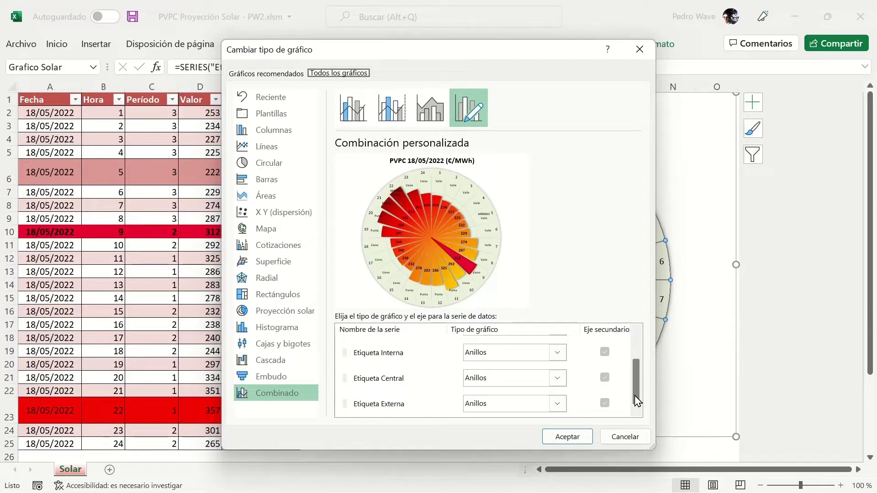
{"action": "scroll", "coordinate": [637, 401], "scroll_direction": "up", "scroll_amount": 2}
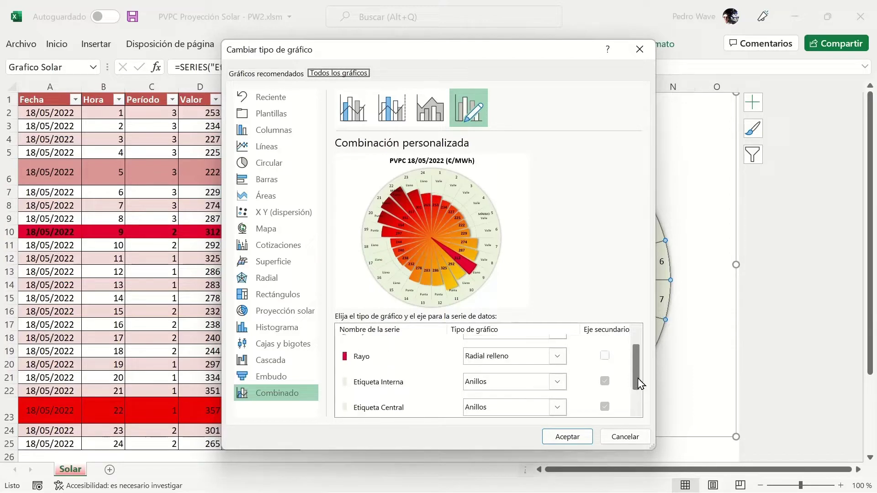
{"action": "left_click", "coordinate": [618, 436]}
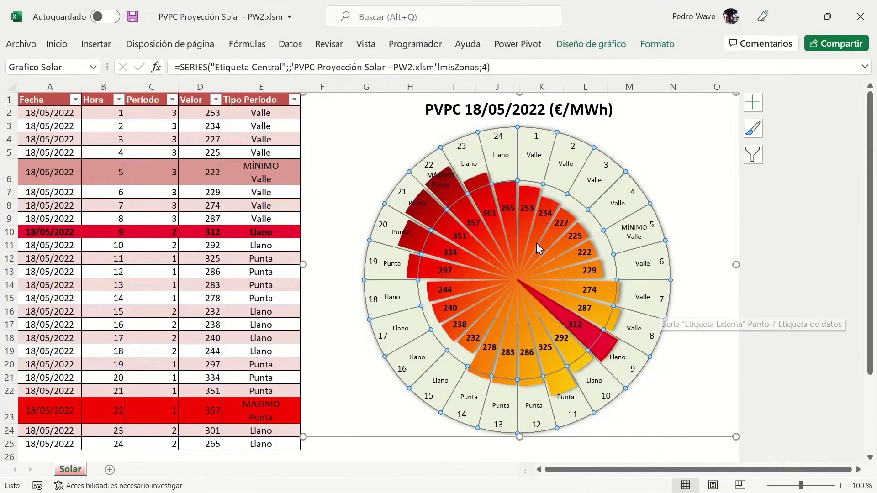
Select the chart's Rayos bars to show their SERIES formula referencing matrizRayos
{"action": "left_click", "coordinate": [444, 191]}
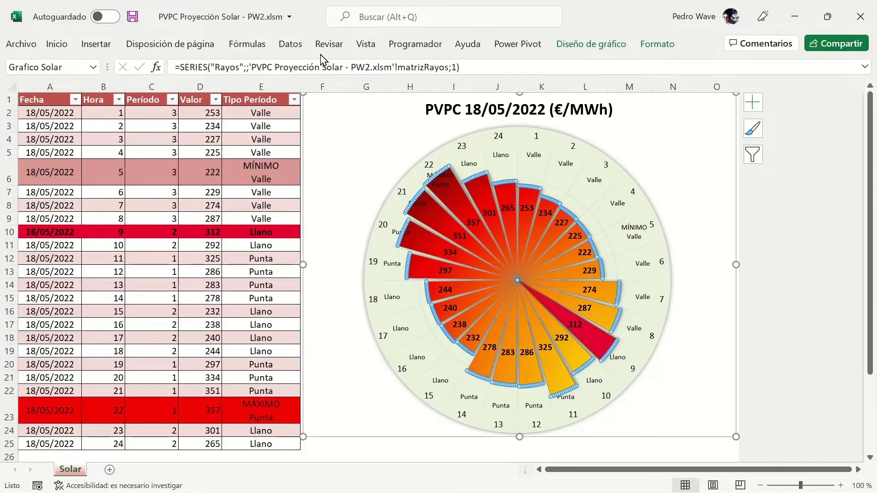
Select cell D6 so the chart highlights hour 5's spoke (222, MÍNIMO)
{"action": "left_click", "coordinate": [261, 45]}
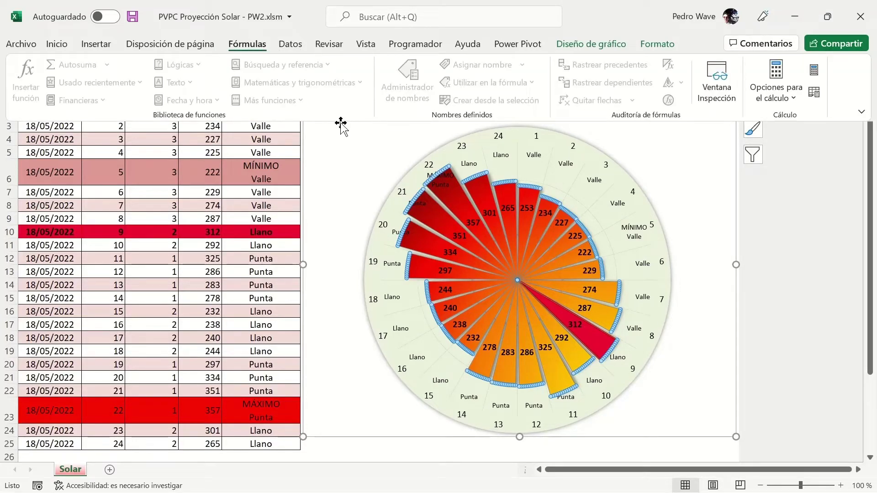
{"action": "left_click", "coordinate": [200, 168]}
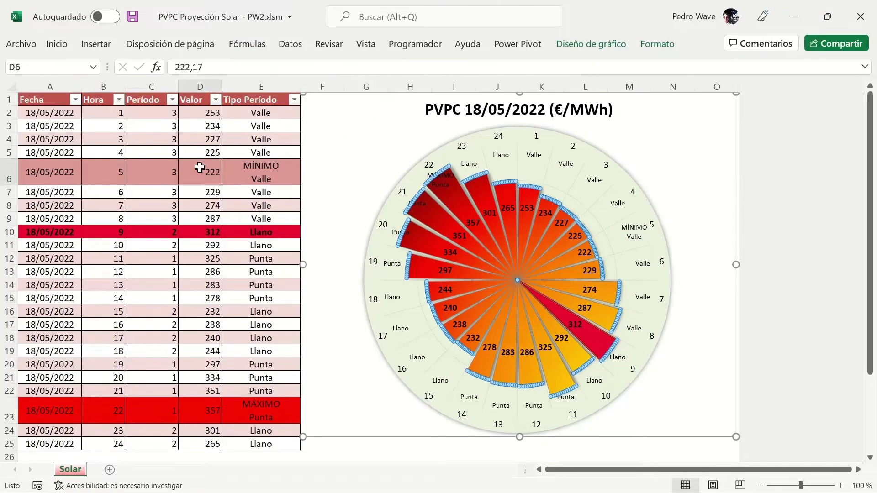
{"action": "left_click", "coordinate": [262, 51]}
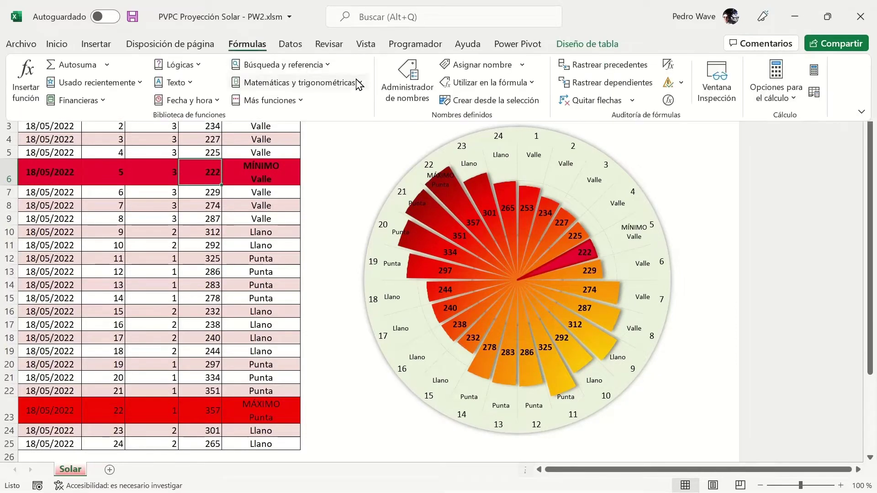
Open an enlarged Name Manager with auto-fitted formulas and inspect matrizRayos and matrizRayo
{"action": "left_click", "coordinate": [405, 78]}
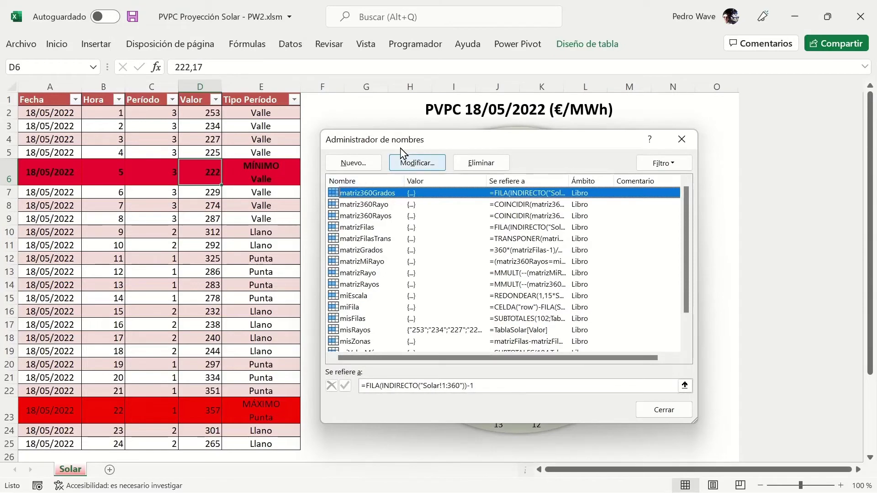
{"action": "left_click_drag", "start_coordinate": [408, 130], "coordinate": [408, 88]}
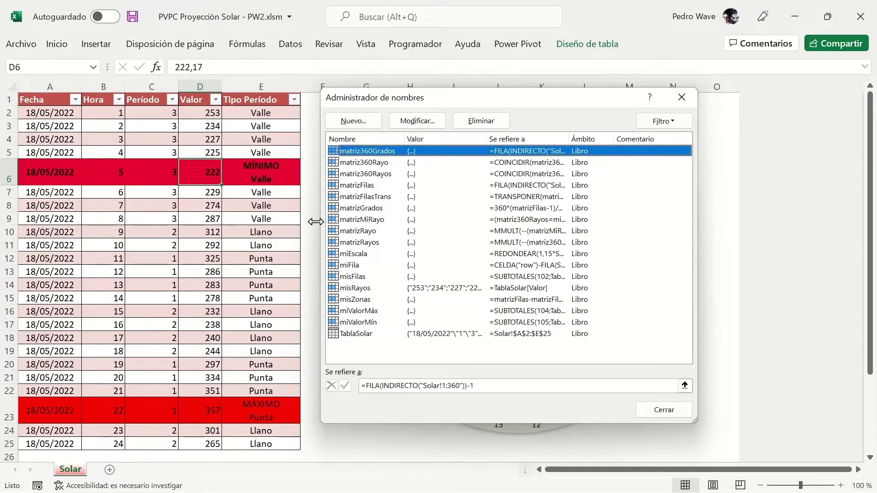
{"action": "left_click_drag", "start_coordinate": [316, 222], "coordinate": [130, 221]}
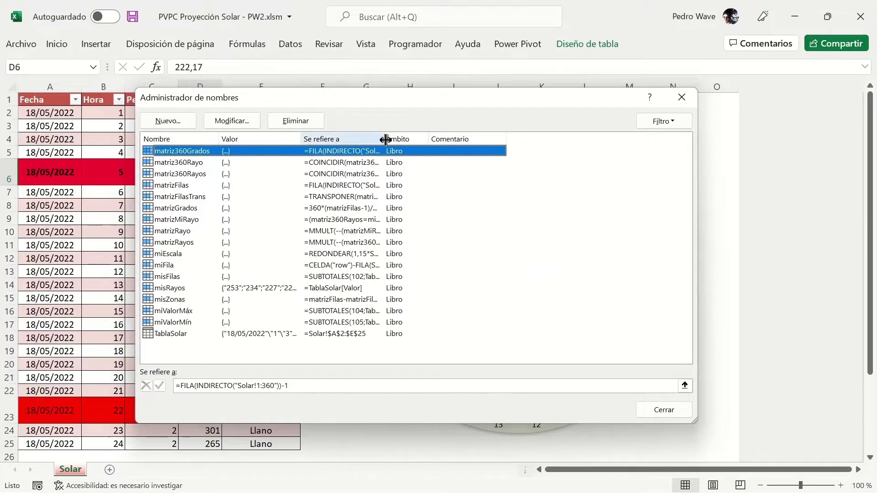
{"action": "double_click", "coordinate": [386, 139]}
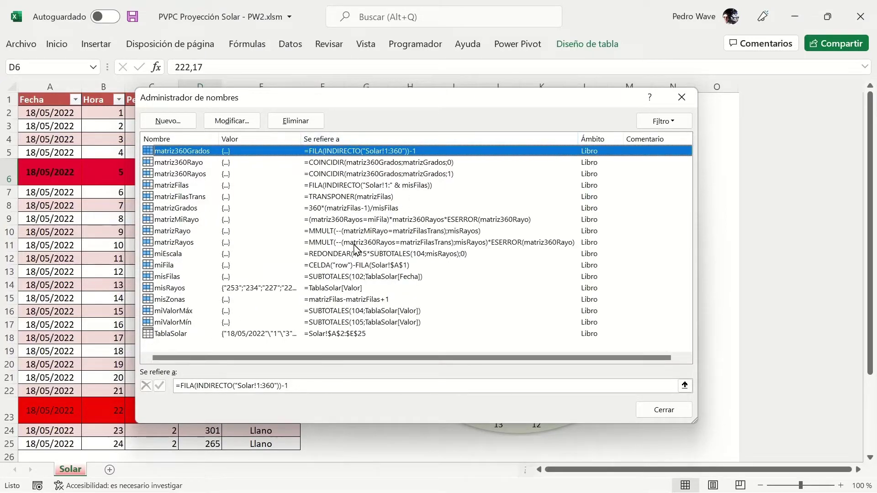
{"action": "left_click", "coordinate": [352, 249]}
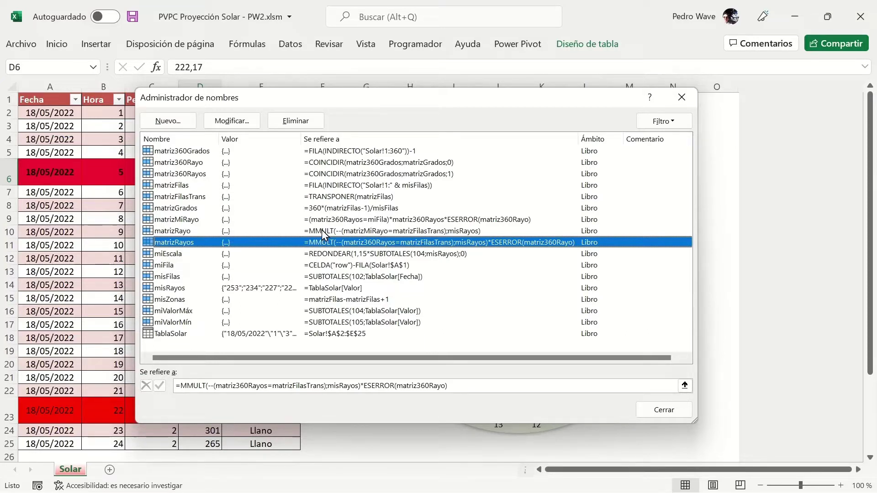
{"action": "left_click", "coordinate": [322, 232]}
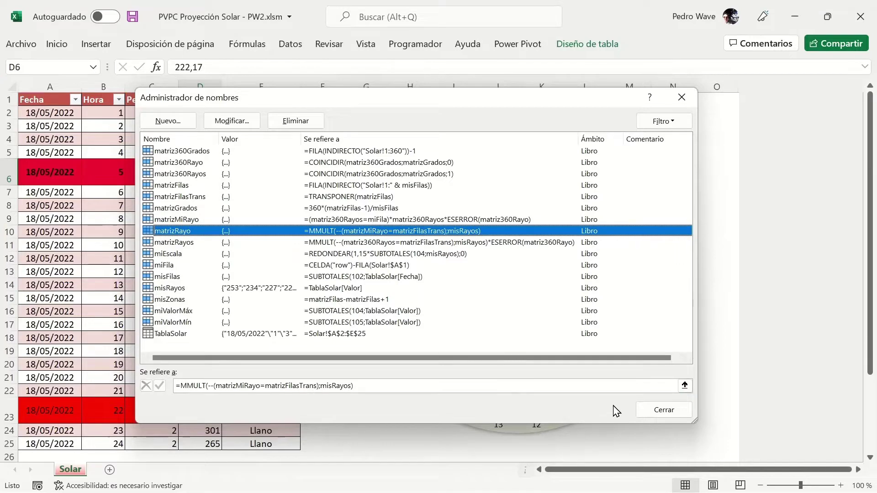
Close the Name Manager and inspect the Rayos series' values reference in Select Data
{"action": "left_click", "coordinate": [662, 409]}
{"action": "right_click", "coordinate": [485, 218]}
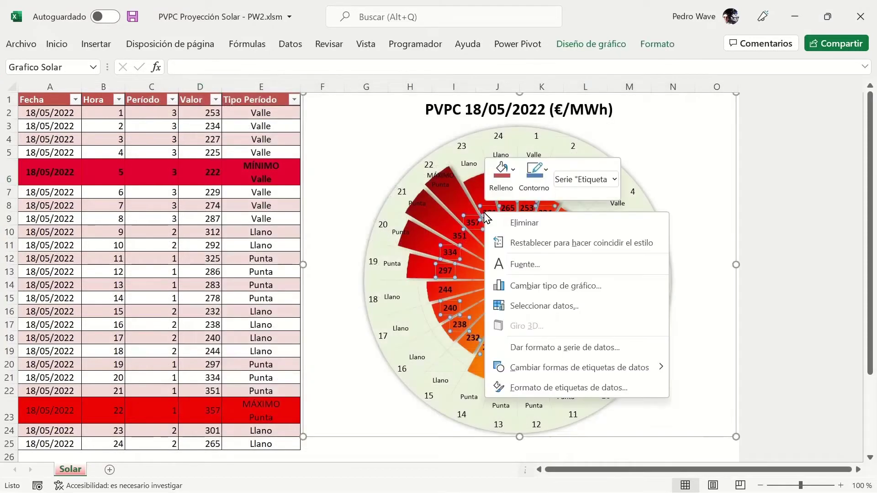
{"action": "left_click", "coordinate": [528, 306]}
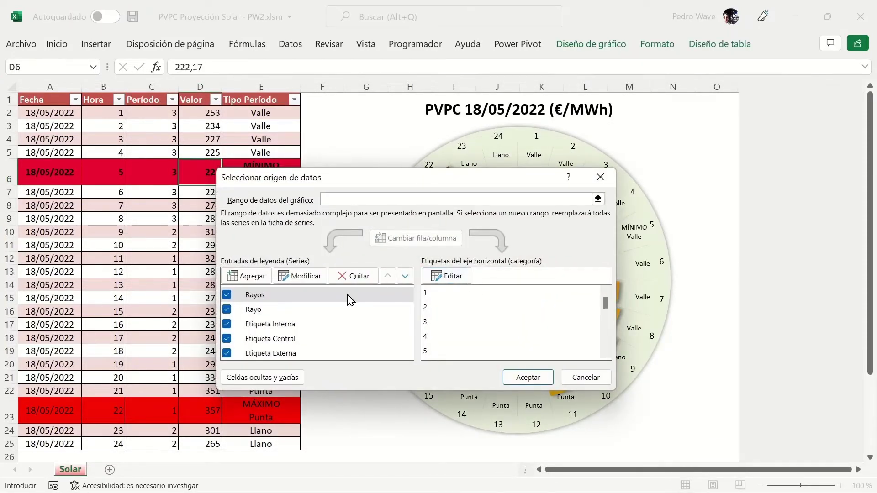
{"action": "left_click", "coordinate": [301, 276]}
{"action": "left_click_drag", "start_coordinate": [396, 298], "coordinate": [438, 309]}
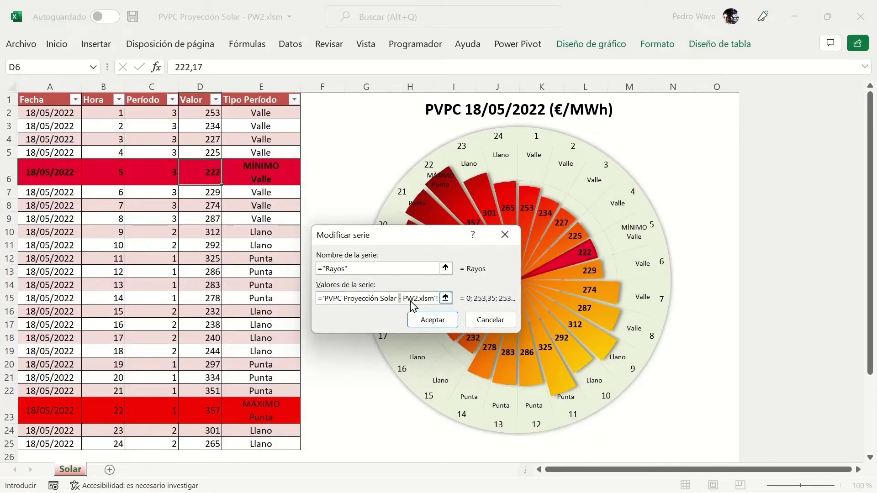
{"action": "left_click", "coordinate": [477, 320]}
Inspect the Rayo and Etiqueta Interna series definitions, then cancel Select Data unchanged
{"action": "left_click", "coordinate": [320, 308]}
{"action": "left_click", "coordinate": [305, 277]}
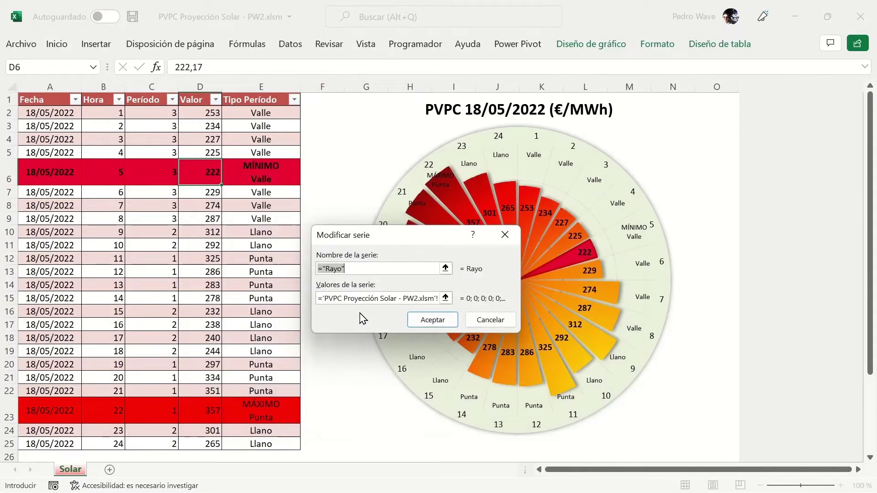
{"action": "left_click", "coordinate": [489, 319]}
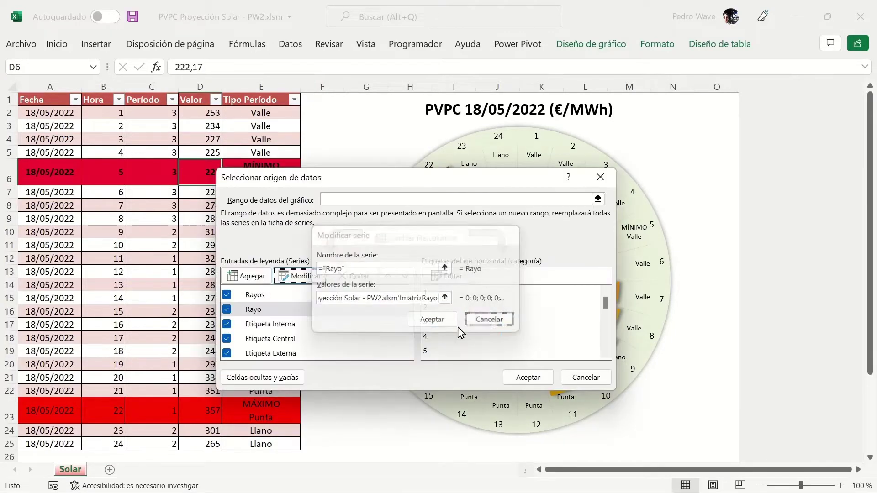
{"action": "left_click", "coordinate": [313, 325]}
{"action": "left_click", "coordinate": [305, 276]}
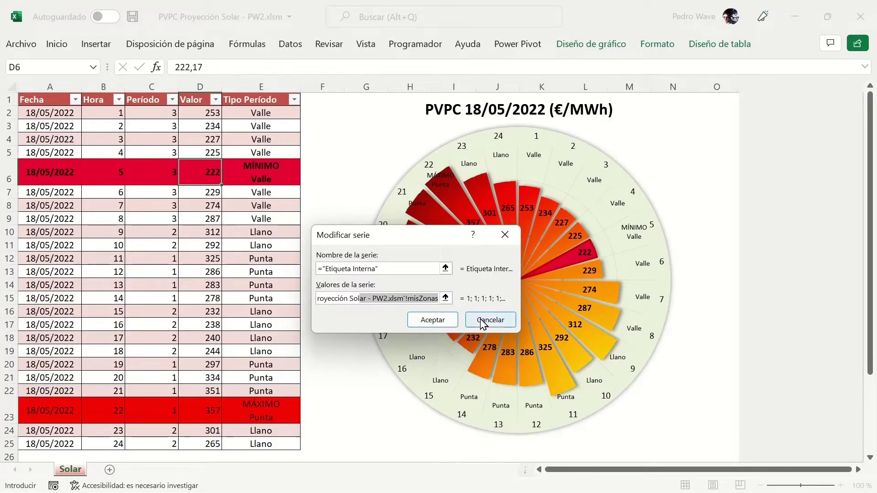
{"action": "left_click", "coordinate": [481, 319]}
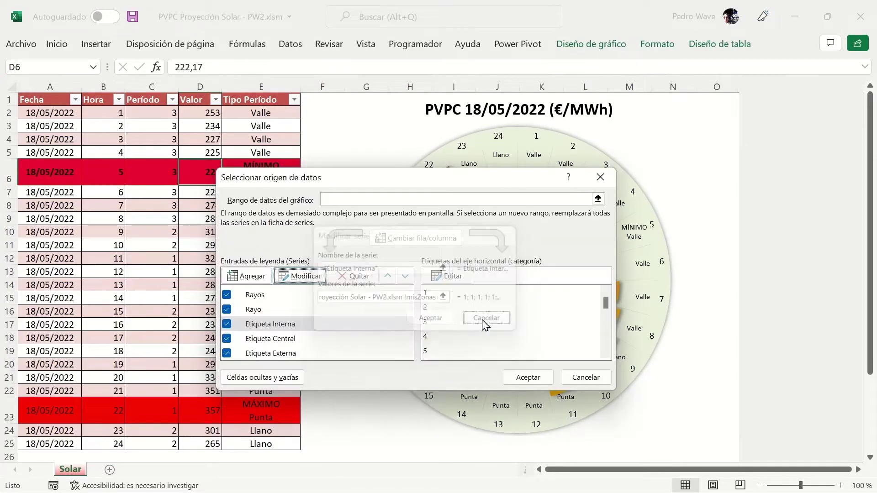
{"action": "left_click", "coordinate": [581, 379]}
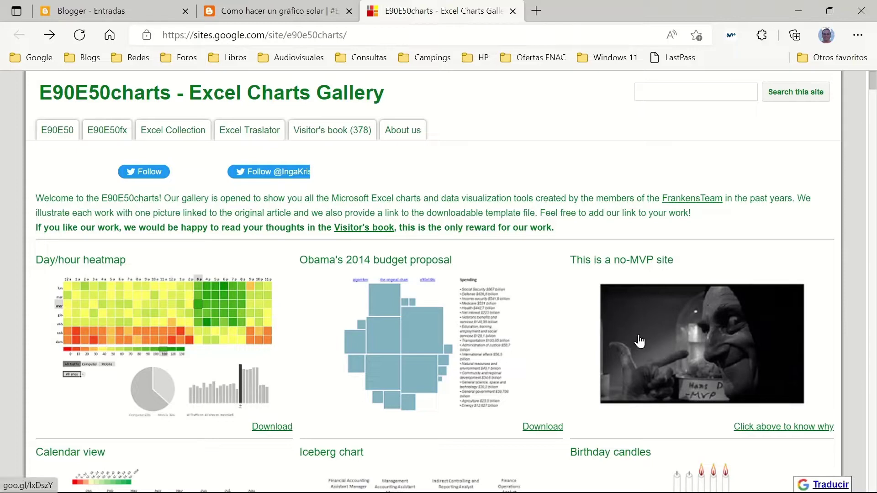
Scroll the Excel Charts Gallery down to the radar charts and open Political climate radar - 2
{"action": "scroll", "coordinate": [490, 311], "scroll_direction": "down", "scroll_amount": 2}
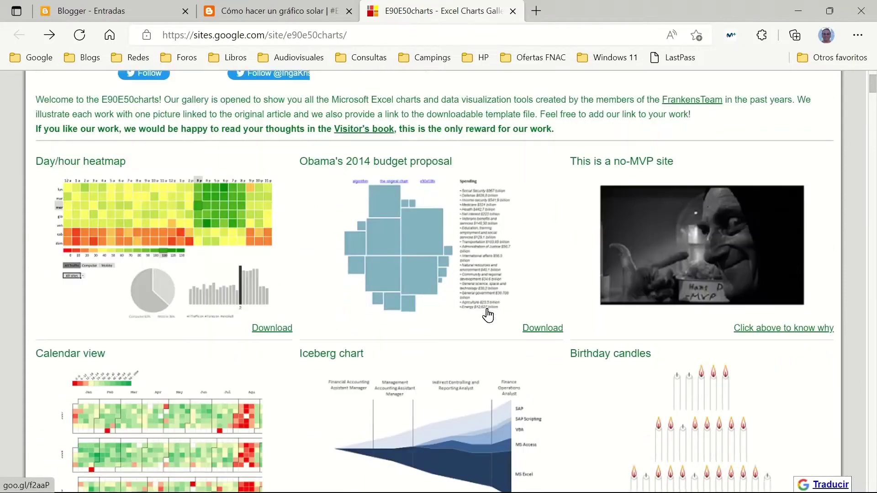
{"action": "scroll", "coordinate": [488, 315], "scroll_direction": "down", "scroll_amount": 2}
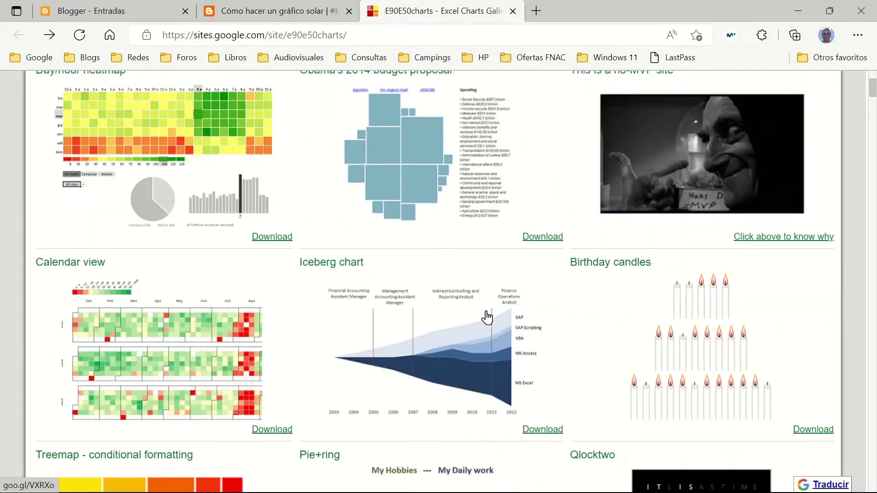
{"action": "scroll", "coordinate": [487, 316], "scroll_direction": "down", "scroll_amount": 1}
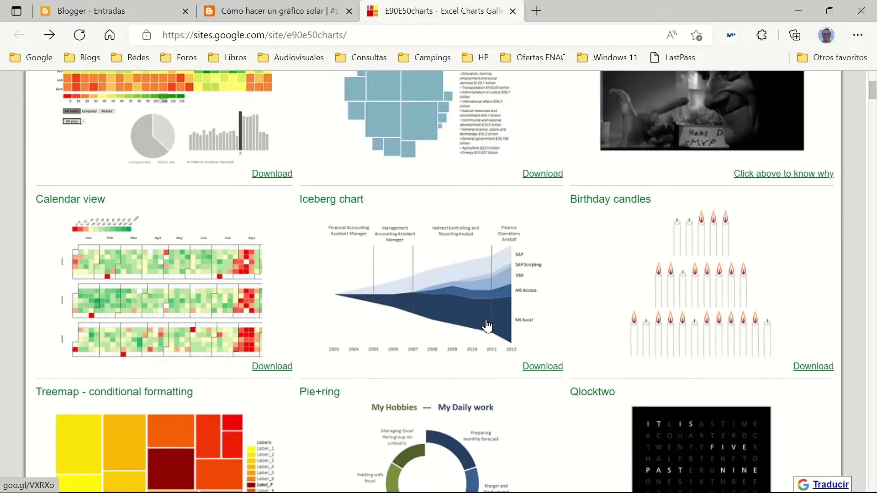
{"action": "scroll", "coordinate": [487, 319], "scroll_direction": "down", "scroll_amount": 3}
{"action": "scroll", "coordinate": [489, 322], "scroll_direction": "down", "scroll_amount": 1}
{"action": "scroll", "coordinate": [489, 325], "scroll_direction": "down", "scroll_amount": 1}
{"action": "scroll", "coordinate": [487, 323], "scroll_direction": "down", "scroll_amount": 1}
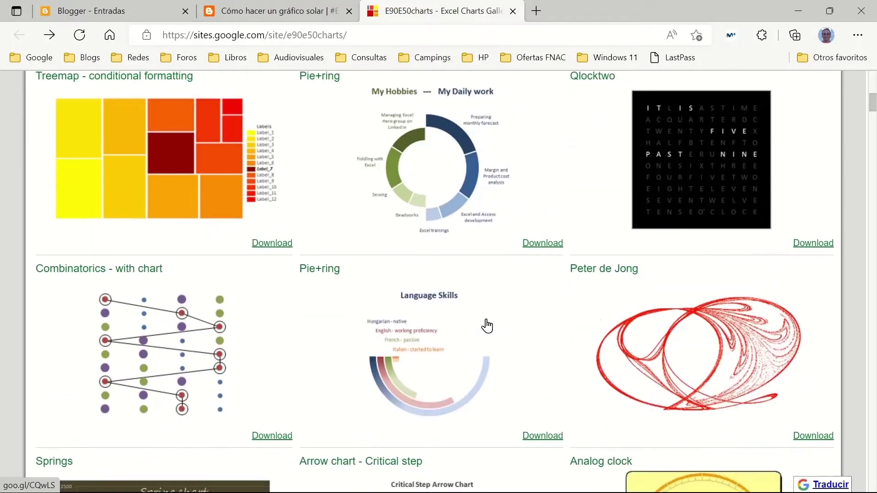
{"action": "scroll", "coordinate": [487, 324], "scroll_direction": "down", "scroll_amount": 3}
{"action": "scroll", "coordinate": [487, 324], "scroll_direction": "down", "scroll_amount": 1}
{"action": "scroll", "coordinate": [488, 324], "scroll_direction": "down", "scroll_amount": 3}
{"action": "scroll", "coordinate": [488, 323], "scroll_direction": "down", "scroll_amount": 3}
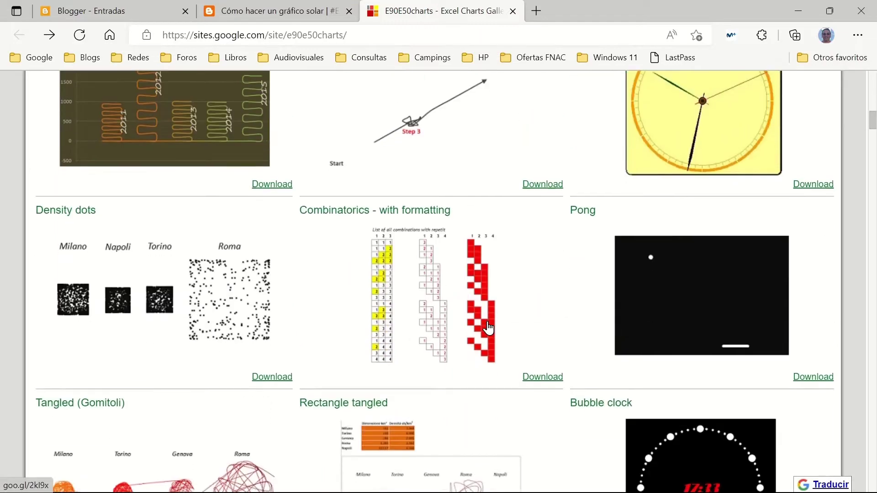
{"action": "scroll", "coordinate": [487, 325], "scroll_direction": "down", "scroll_amount": 2}
{"action": "scroll", "coordinate": [488, 325], "scroll_direction": "down", "scroll_amount": 4}
{"action": "scroll", "coordinate": [489, 324], "scroll_direction": "down", "scroll_amount": 3}
{"action": "scroll", "coordinate": [489, 326], "scroll_direction": "down", "scroll_amount": 2}
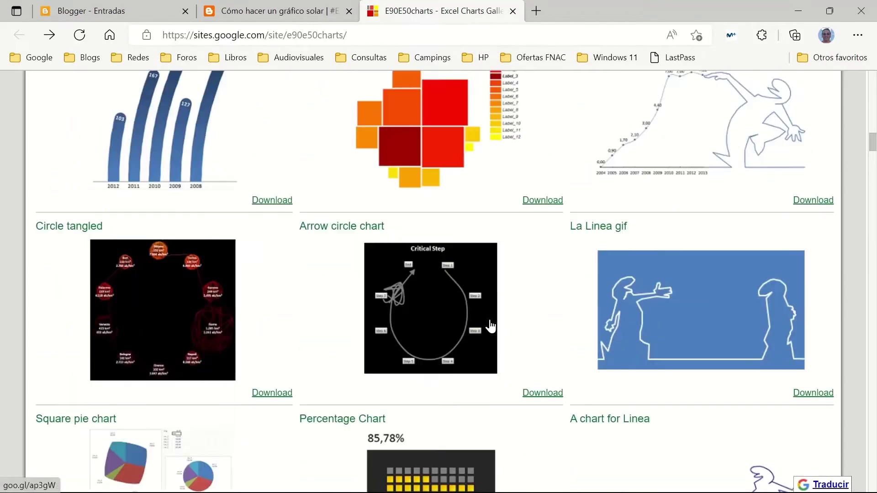
{"action": "scroll", "coordinate": [490, 327], "scroll_direction": "down", "scroll_amount": 1}
{"action": "scroll", "coordinate": [491, 326], "scroll_direction": "down", "scroll_amount": 2}
{"action": "scroll", "coordinate": [492, 325], "scroll_direction": "down", "scroll_amount": 2}
{"action": "scroll", "coordinate": [492, 325], "scroll_direction": "down", "scroll_amount": 2}
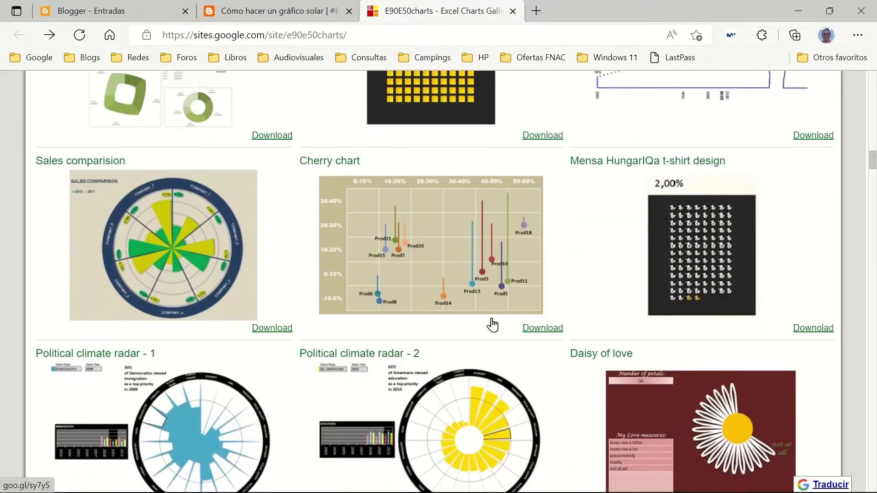
{"action": "scroll", "coordinate": [491, 323], "scroll_direction": "down", "scroll_amount": 1}
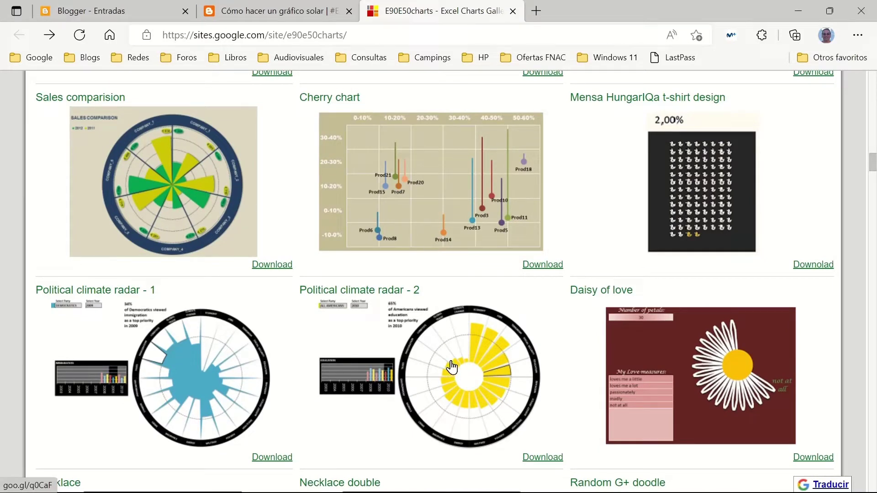
{"action": "left_click", "coordinate": [452, 367]}
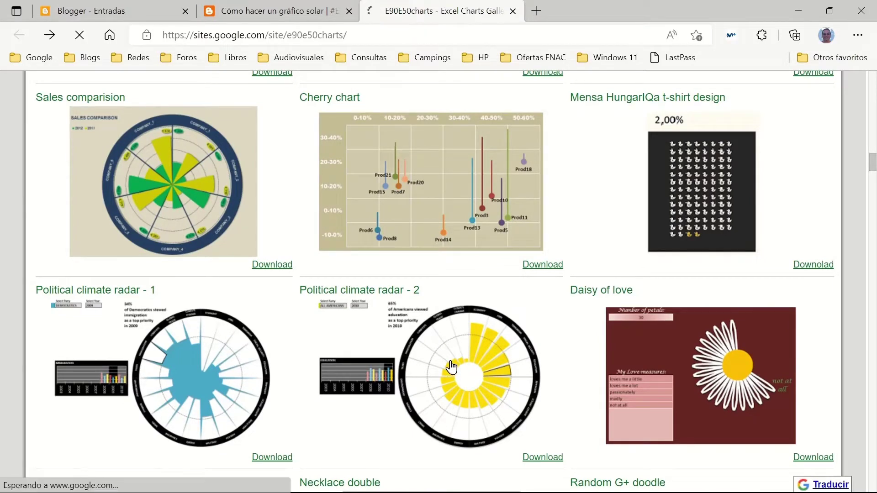
Scroll past the example charts to the attachments listing Radar_pie_2_series.xlsm and radar_companies_01.xlsx
{"action": "scroll", "coordinate": [360, 265], "scroll_direction": "down", "scroll_amount": 1}
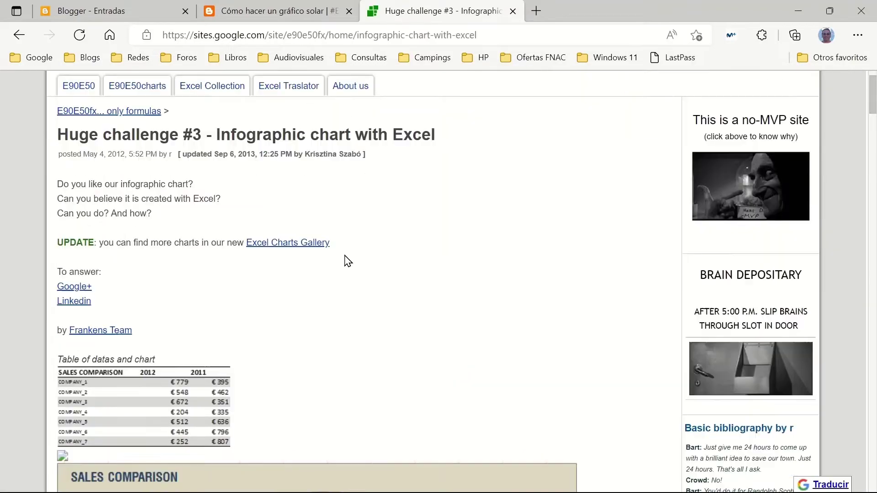
{"action": "scroll", "coordinate": [329, 235], "scroll_direction": "down", "scroll_amount": 2}
{"action": "scroll", "coordinate": [310, 209], "scroll_direction": "down", "scroll_amount": 3}
{"action": "scroll", "coordinate": [310, 210], "scroll_direction": "down", "scroll_amount": 5}
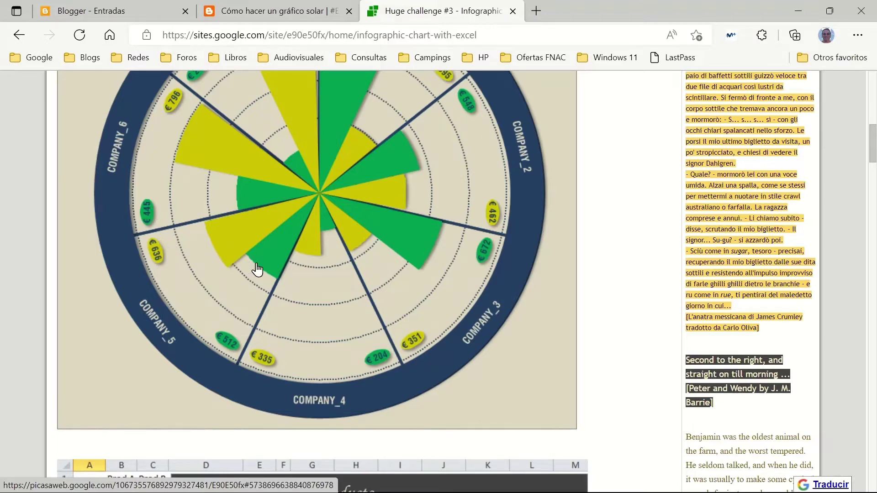
{"action": "scroll", "coordinate": [258, 272], "scroll_direction": "down", "scroll_amount": 4}
{"action": "scroll", "coordinate": [275, 261], "scroll_direction": "down", "scroll_amount": 3}
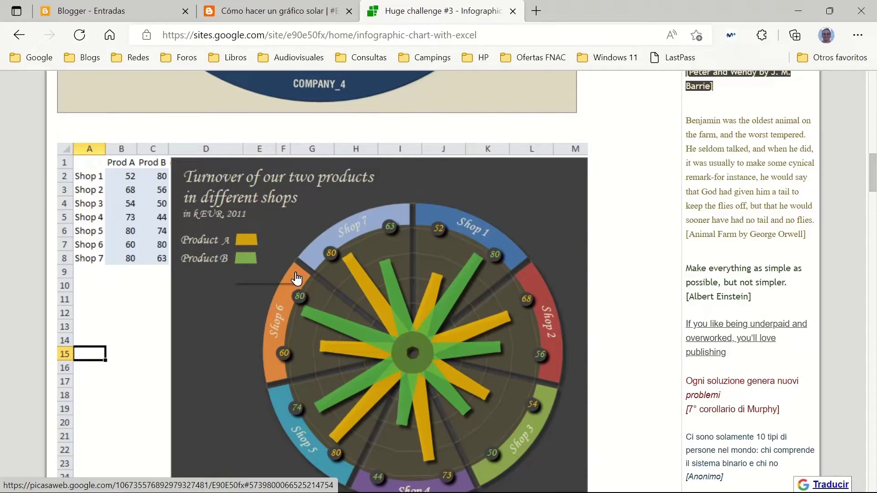
{"action": "scroll", "coordinate": [297, 278], "scroll_direction": "down", "scroll_amount": 3}
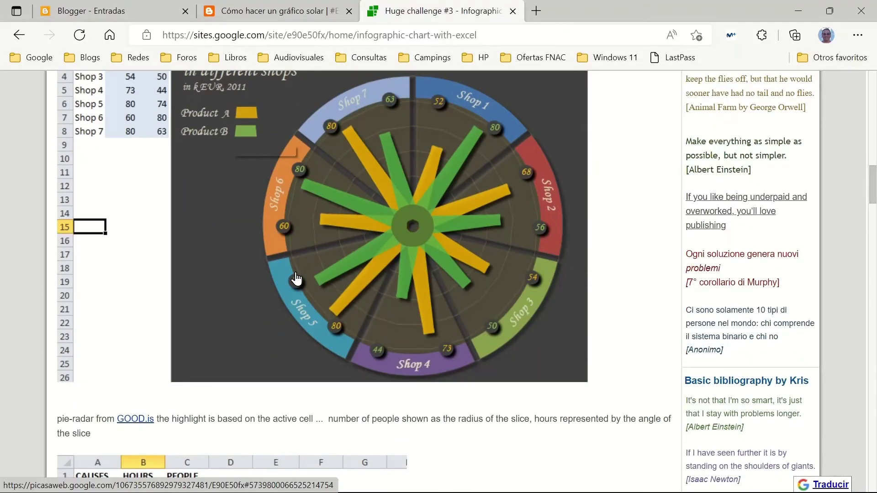
{"action": "scroll", "coordinate": [296, 278], "scroll_direction": "down", "scroll_amount": 3}
{"action": "scroll", "coordinate": [296, 278], "scroll_direction": "down", "scroll_amount": 3}
{"action": "scroll", "coordinate": [294, 280], "scroll_direction": "down", "scroll_amount": 3}
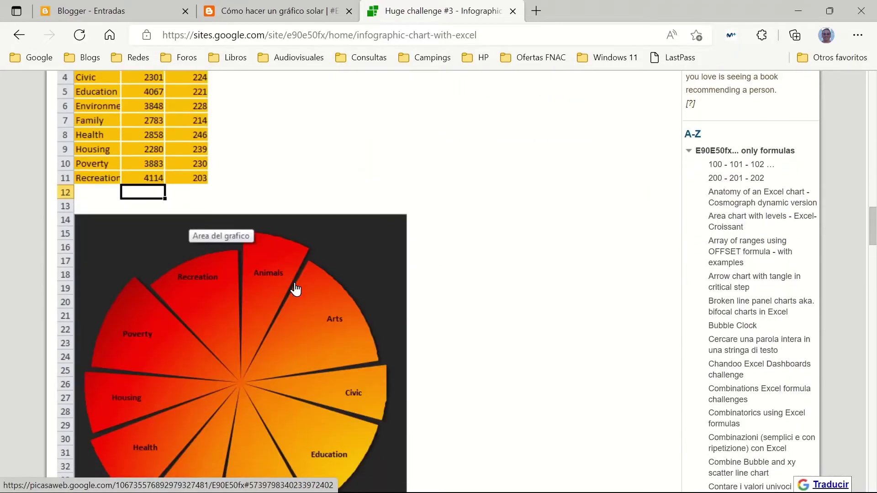
{"action": "scroll", "coordinate": [292, 282], "scroll_direction": "down", "scroll_amount": 3}
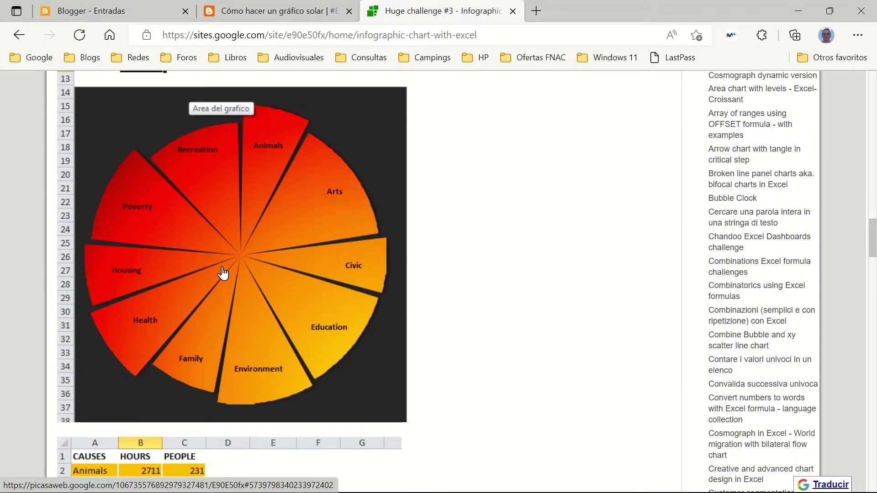
{"action": "scroll", "coordinate": [256, 219], "scroll_direction": "down", "scroll_amount": 2}
{"action": "scroll", "coordinate": [259, 229], "scroll_direction": "down", "scroll_amount": 4}
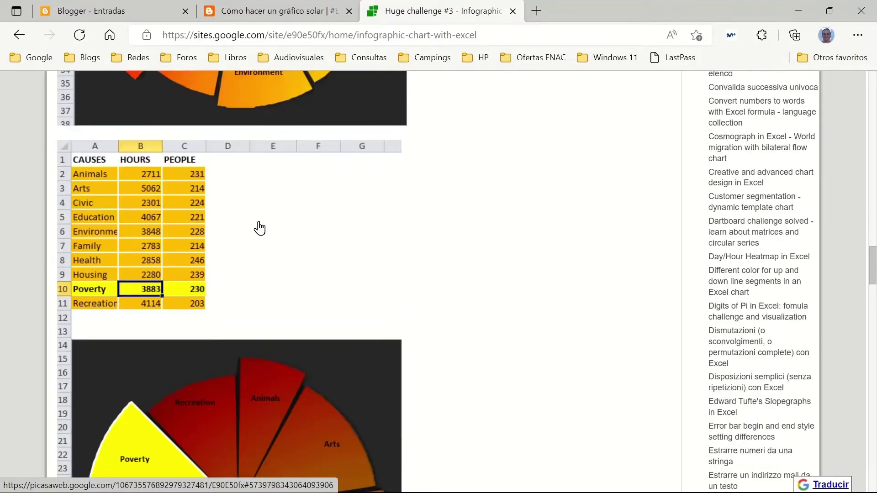
{"action": "scroll", "coordinate": [260, 228], "scroll_direction": "down", "scroll_amount": 4}
{"action": "scroll", "coordinate": [209, 248], "scroll_direction": "up", "scroll_amount": 1}
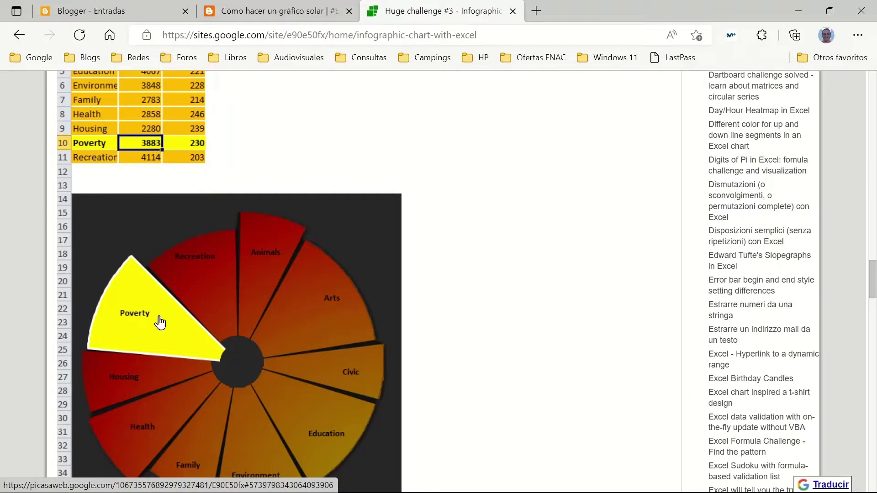
{"action": "scroll", "coordinate": [247, 310], "scroll_direction": "down", "scroll_amount": 3}
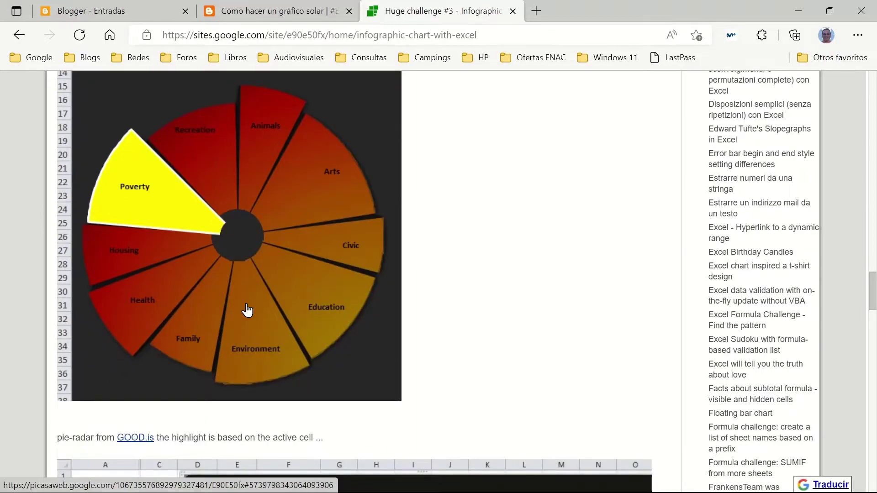
{"action": "scroll", "coordinate": [247, 310], "scroll_direction": "down", "scroll_amount": 3}
{"action": "scroll", "coordinate": [251, 313], "scroll_direction": "down", "scroll_amount": 5}
{"action": "scroll", "coordinate": [254, 313], "scroll_direction": "down", "scroll_amount": 5}
{"action": "scroll", "coordinate": [262, 301], "scroll_direction": "down", "scroll_amount": 6}
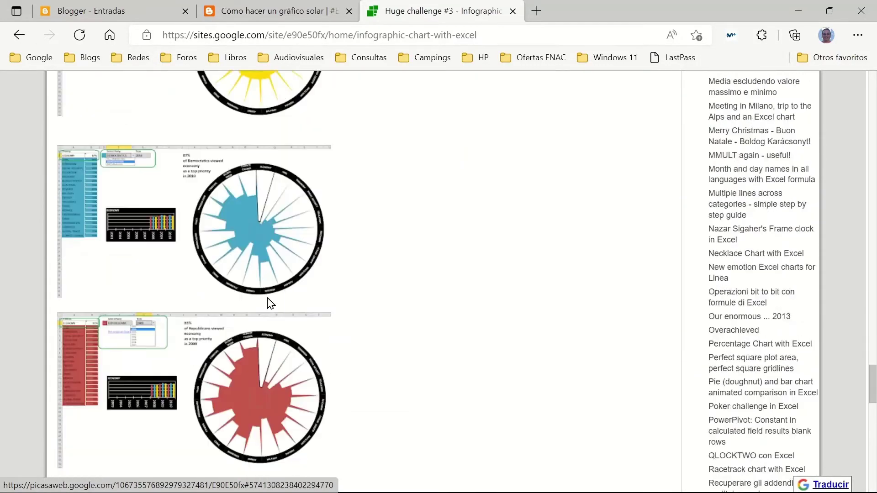
{"action": "scroll", "coordinate": [270, 302], "scroll_direction": "down", "scroll_amount": 7}
{"action": "scroll", "coordinate": [274, 308], "scroll_direction": "down", "scroll_amount": 5}
{"action": "scroll", "coordinate": [245, 256], "scroll_direction": "up", "scroll_amount": 3}
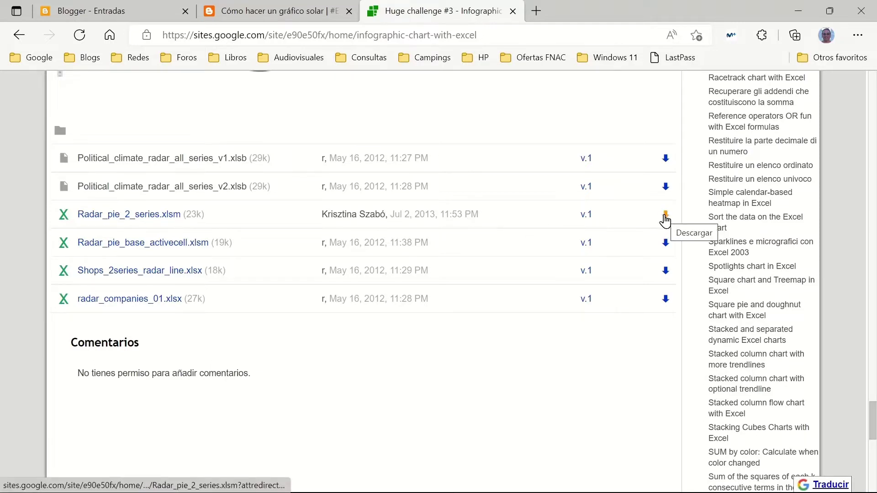
Download Radar_pie_2_series.xlsm and open it in Excel from the Downloads panel
{"action": "left_click", "coordinate": [664, 219]}
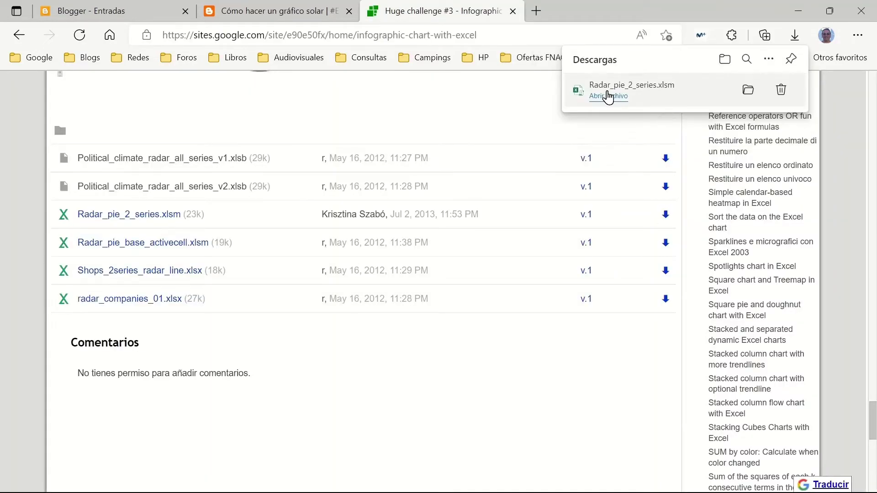
{"action": "left_click", "coordinate": [608, 96]}
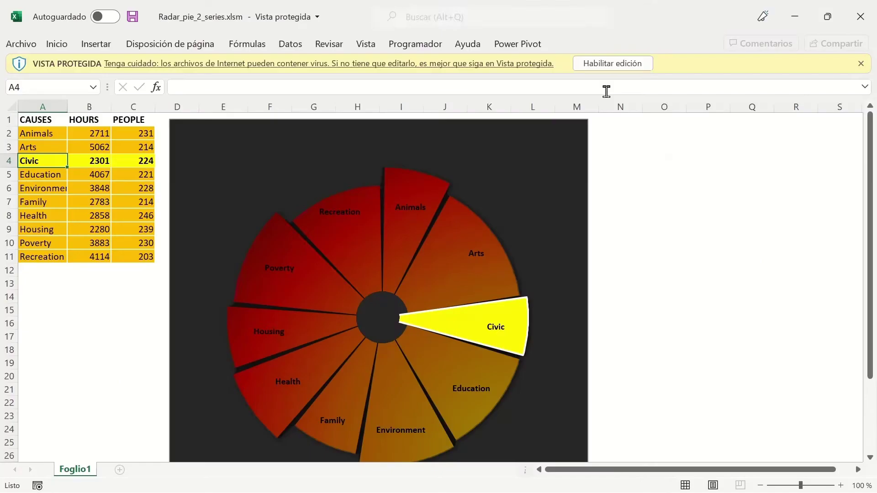
Enable editing and macros, then select the Family row to highlight its slice
{"action": "left_click", "coordinate": [614, 64]}
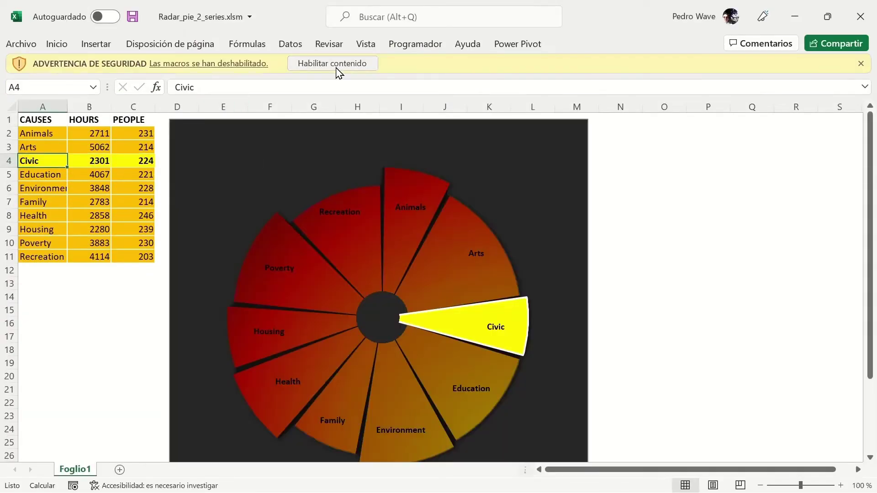
{"action": "left_click", "coordinate": [332, 63]}
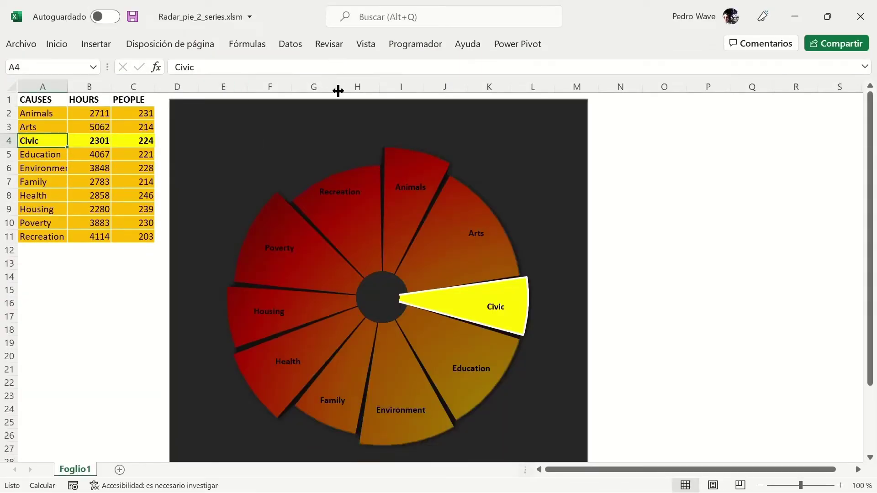
{"action": "left_click", "coordinate": [95, 183]}
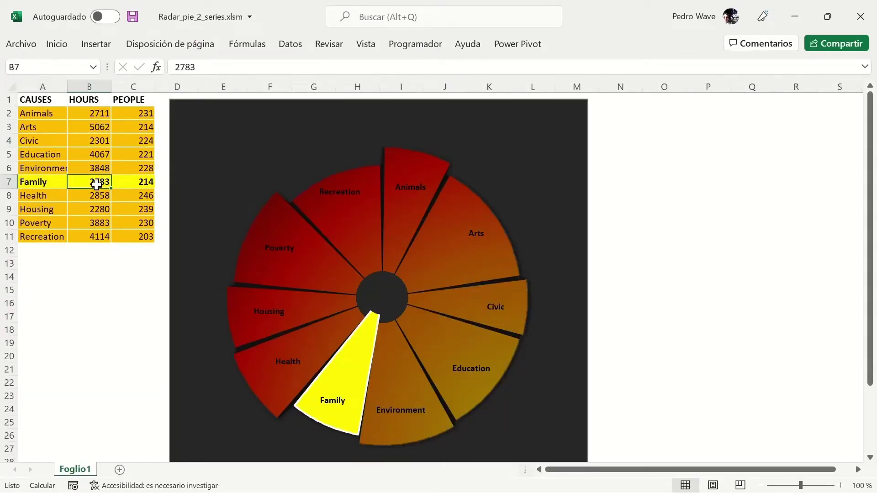
Move the highlight through Education, Arts, Health, Environment and Civic, ending back on Family
{"action": "left_click", "coordinate": [94, 151]}
{"action": "left_click", "coordinate": [94, 129]}
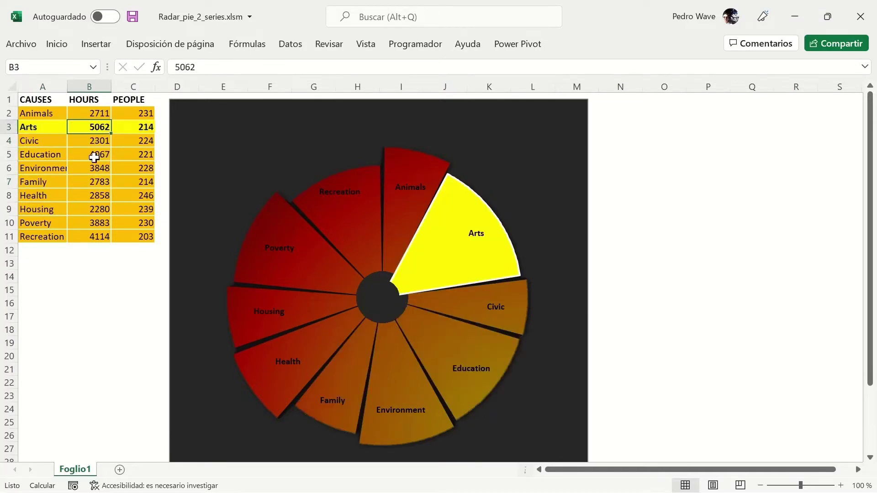
{"action": "left_click", "coordinate": [95, 196]}
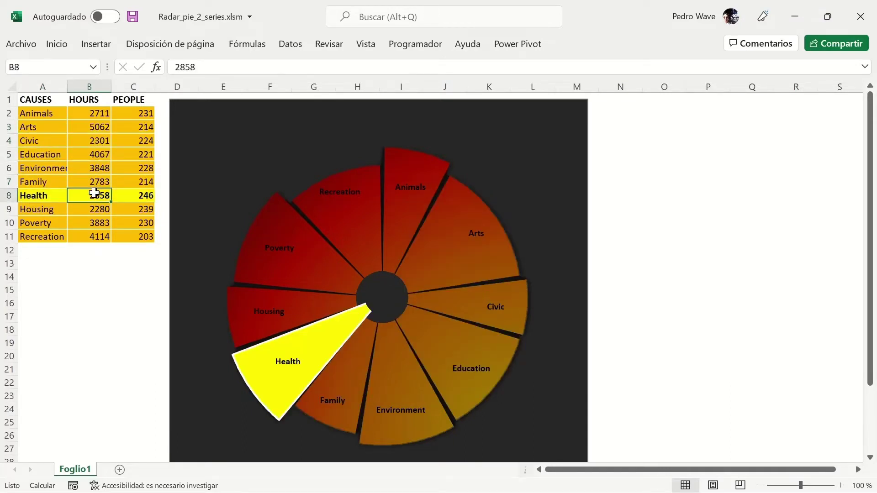
{"action": "left_click", "coordinate": [98, 169]}
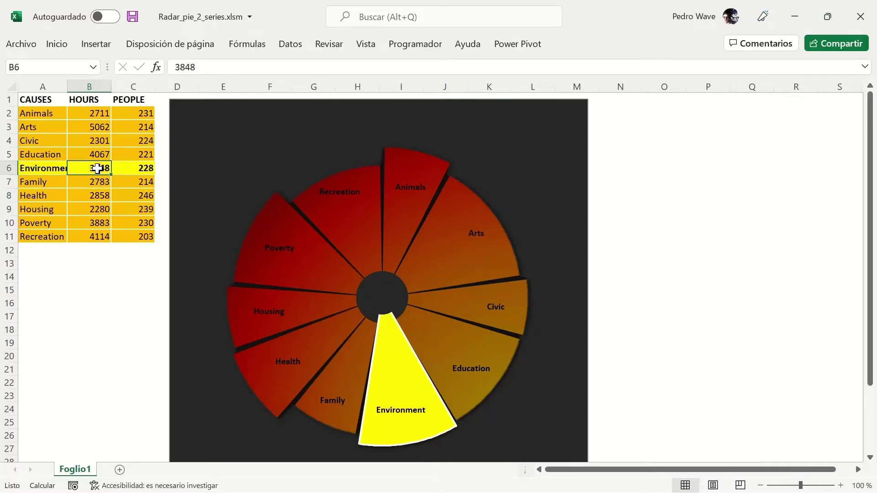
{"action": "left_click", "coordinate": [101, 143]}
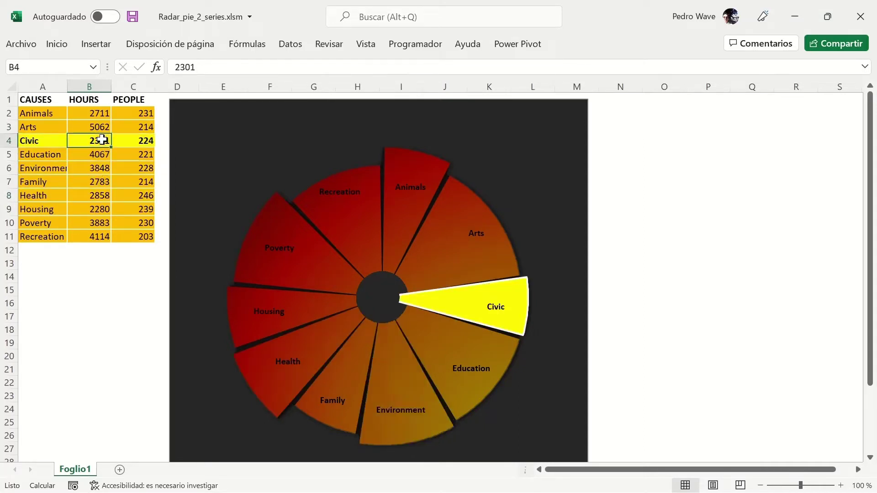
{"action": "left_click", "coordinate": [101, 180]}
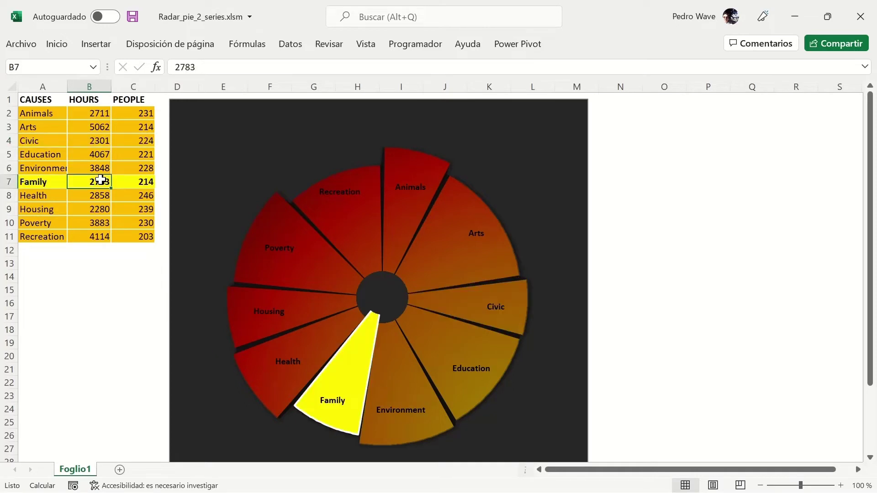
Inspect serie_1's definition in the chart's Select Data, cancelling both dialogs unchanged
{"action": "right_click", "coordinate": [357, 349]}
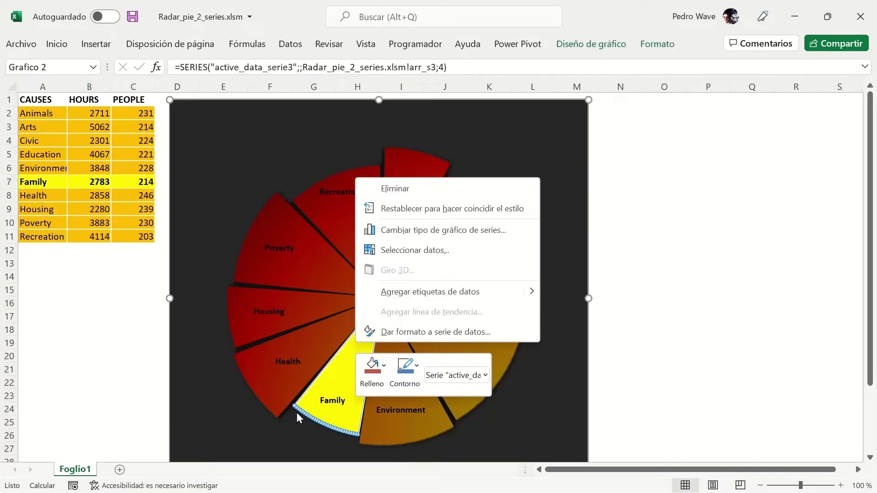
{"action": "right_click", "coordinate": [299, 360]}
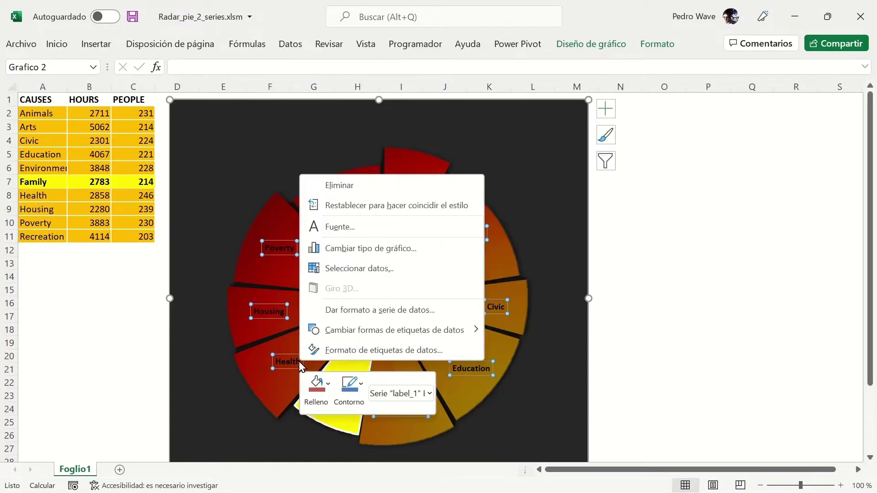
{"action": "right_click", "coordinate": [273, 387]}
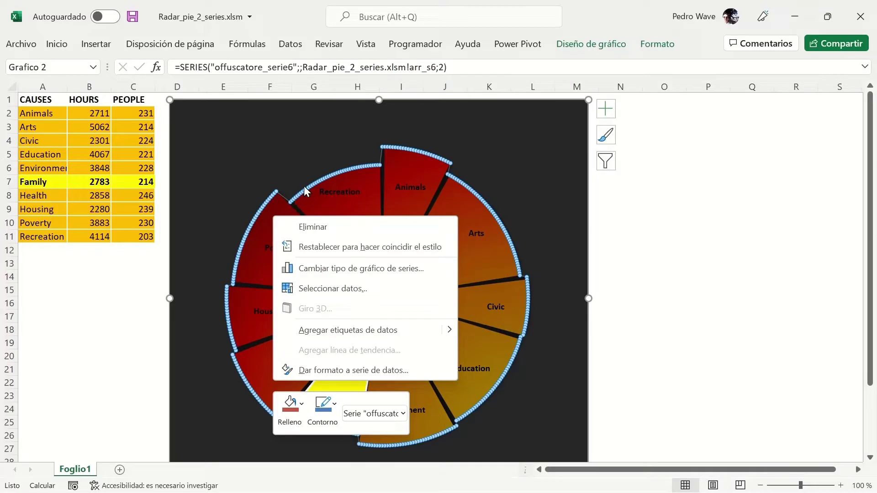
{"action": "left_click", "coordinate": [343, 294]}
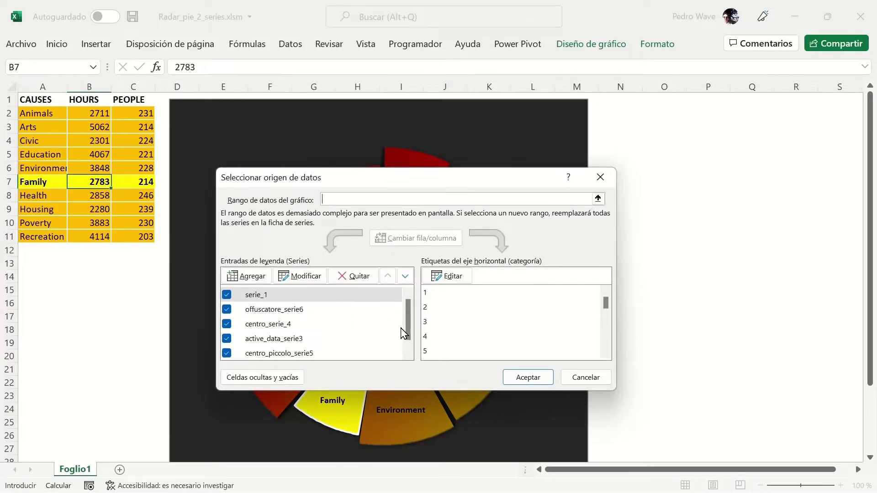
{"action": "mouse_move", "coordinate": [407, 323]}
{"action": "left_mouse_down"}
{"action": "mouse_move", "coordinate": [408, 348]}
{"action": "mouse_move", "coordinate": [407, 327]}
{"action": "left_mouse_up"}
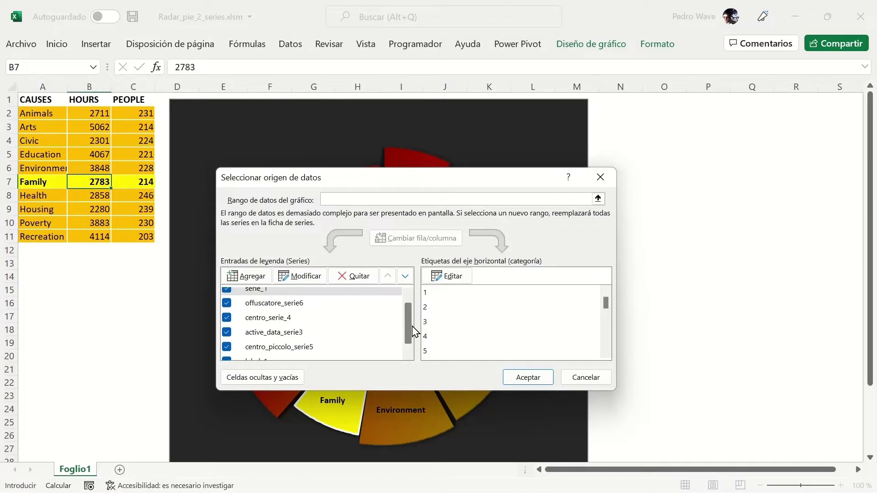
{"action": "left_click", "coordinate": [308, 292]}
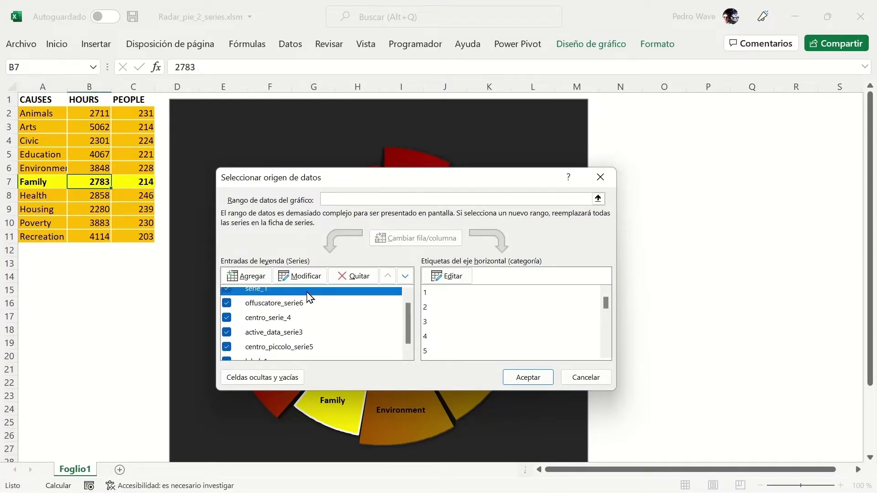
{"action": "left_click", "coordinate": [303, 276]}
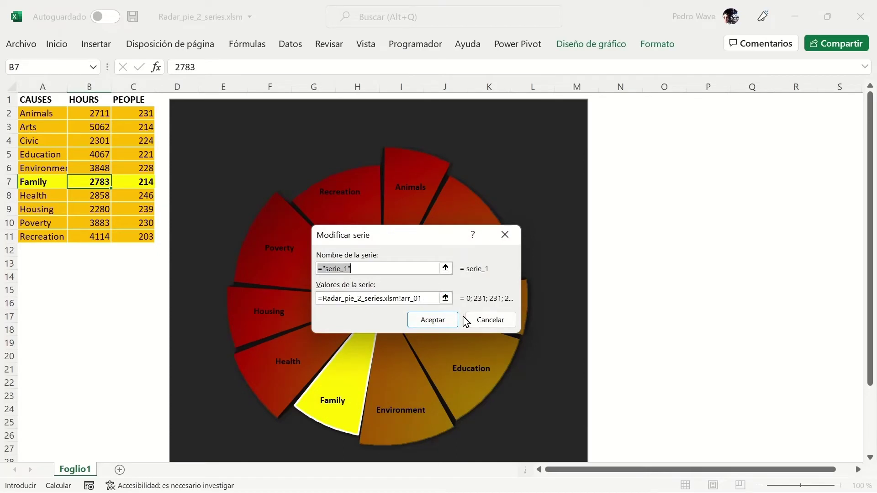
{"action": "left_click", "coordinate": [491, 325]}
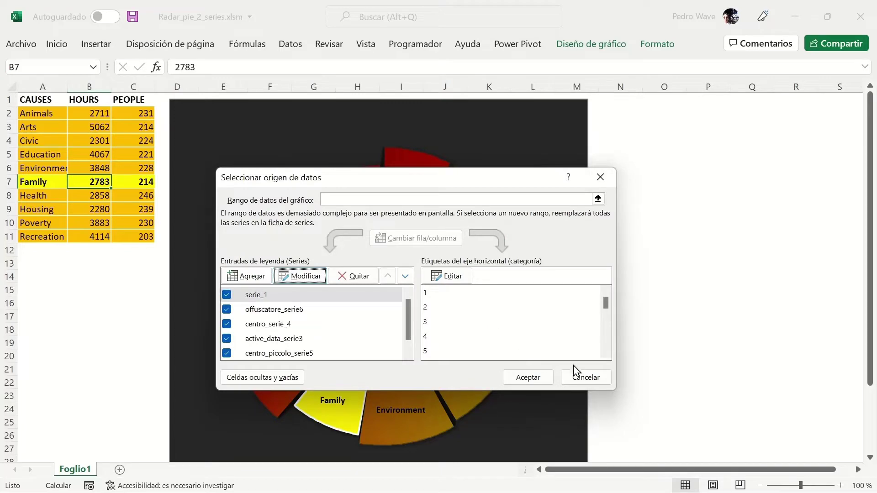
{"action": "left_click", "coordinate": [577, 372]}
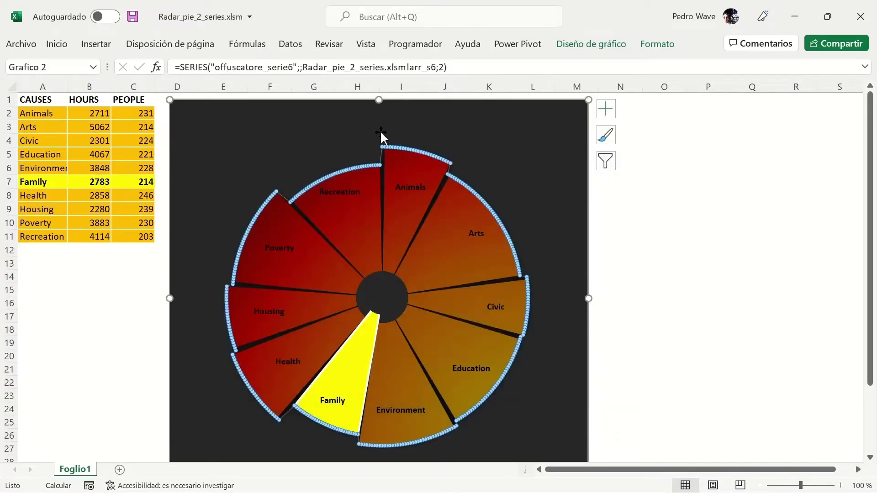
Select the Poverty row so the chart highlights its wedge (3883 hours, 230 people)
{"action": "left_click", "coordinate": [247, 43]}
{"action": "left_click", "coordinate": [120, 241]}
{"action": "left_click", "coordinate": [116, 223]}
{"action": "left_click", "coordinate": [247, 44]}
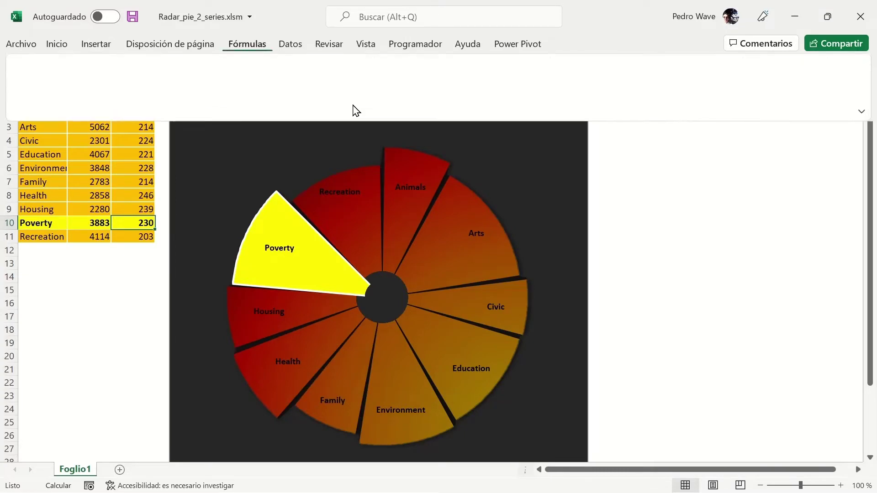
{"action": "left_click", "coordinate": [403, 91]}
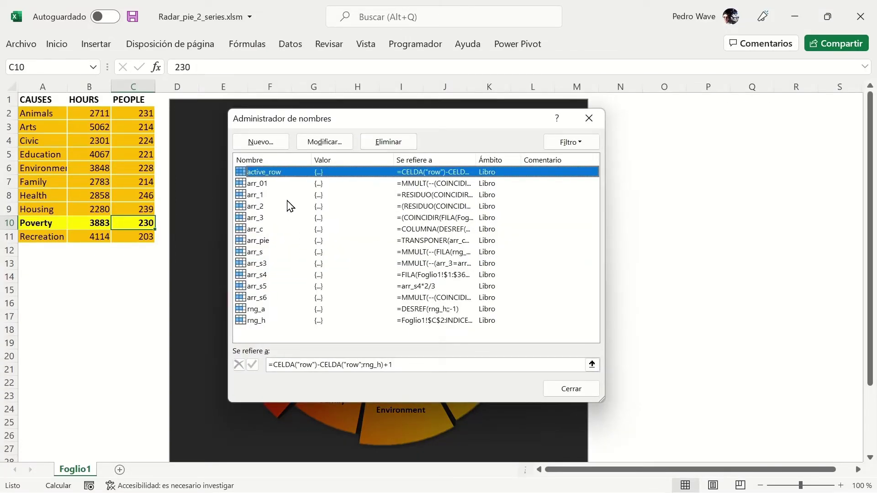
{"action": "key", "text": "Down"}
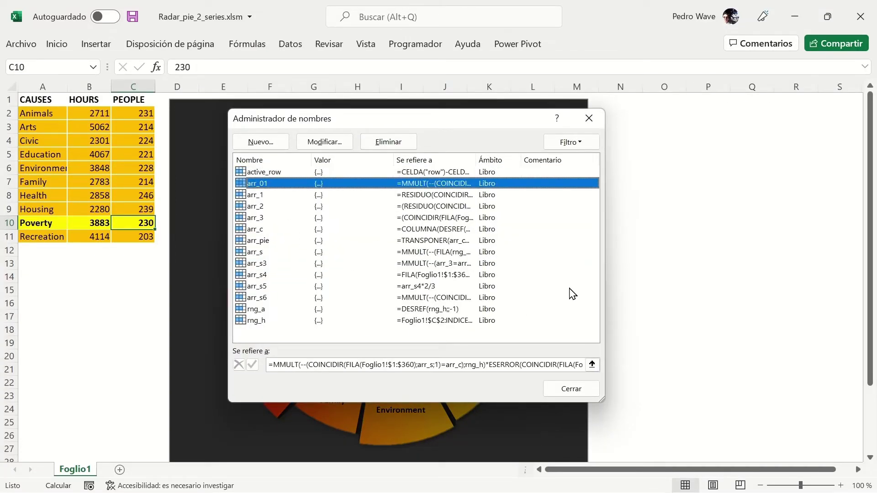
{"action": "left_click_drag", "start_coordinate": [604, 290], "coordinate": [844, 297]}
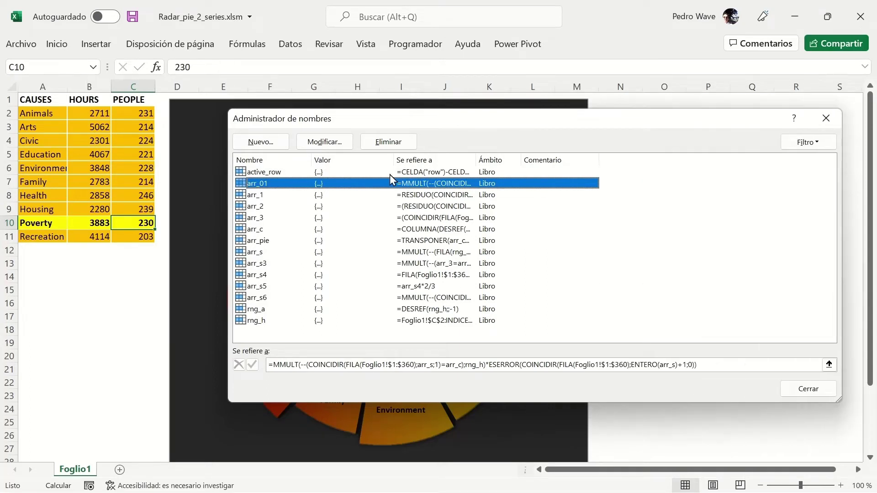
{"action": "double_click", "coordinate": [473, 160]}
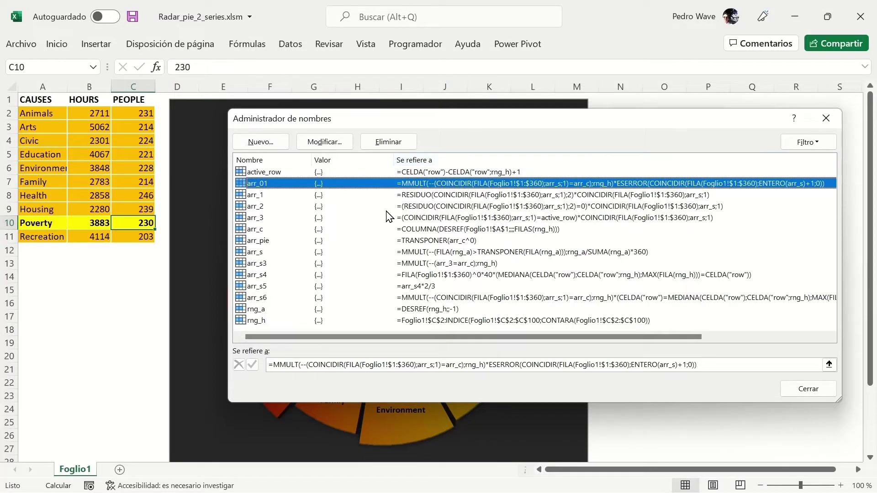
{"action": "left_click_drag", "start_coordinate": [228, 251], "coordinate": [67, 247]}
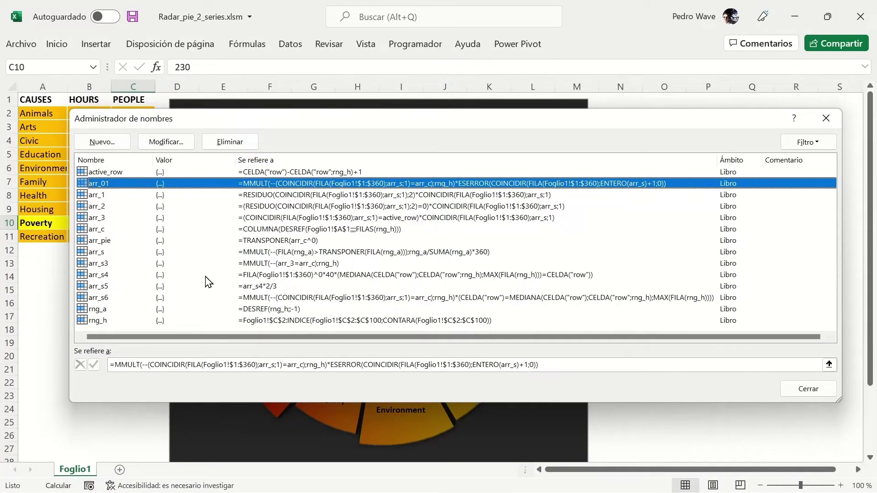
{"action": "left_click", "coordinate": [213, 263]}
{"action": "left_click", "coordinate": [240, 240]}
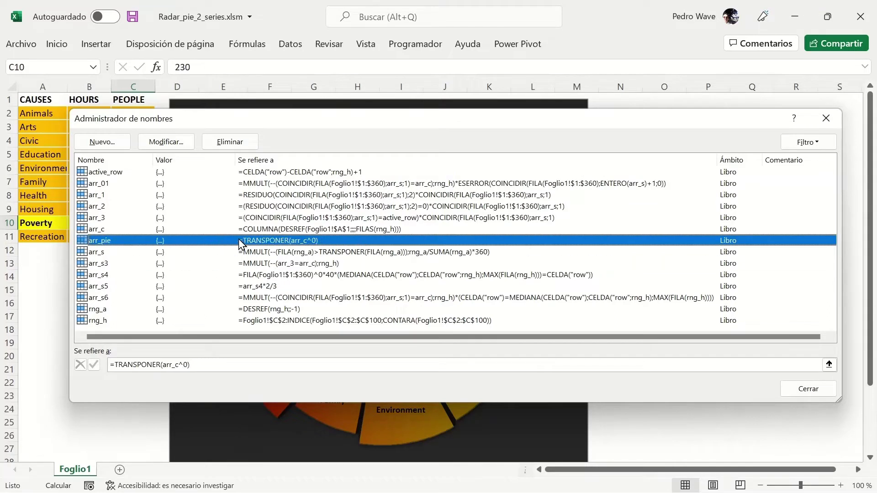
{"action": "left_click", "coordinate": [251, 266]}
{"action": "left_click", "coordinate": [271, 239]}
{"action": "left_click", "coordinate": [283, 218]}
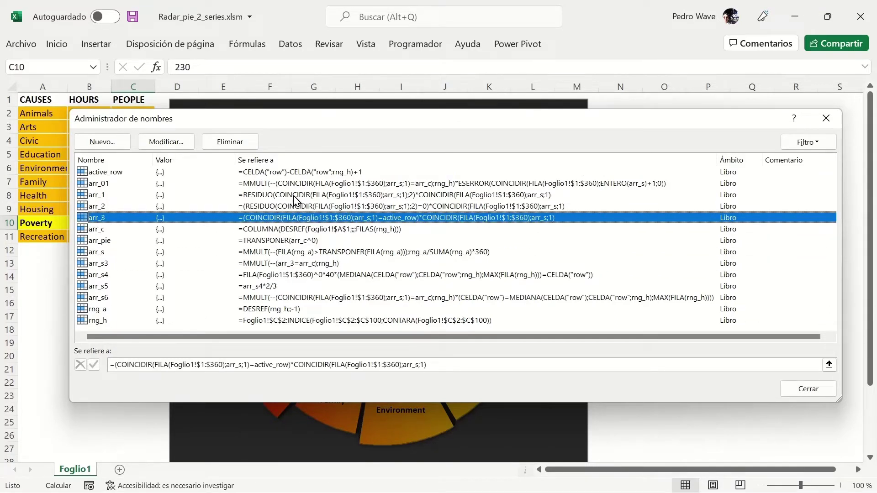
{"action": "left_click", "coordinate": [294, 196]}
{"action": "left_click", "coordinate": [296, 218]}
{"action": "left_click", "coordinate": [297, 251]}
{"action": "left_click", "coordinate": [305, 229]}
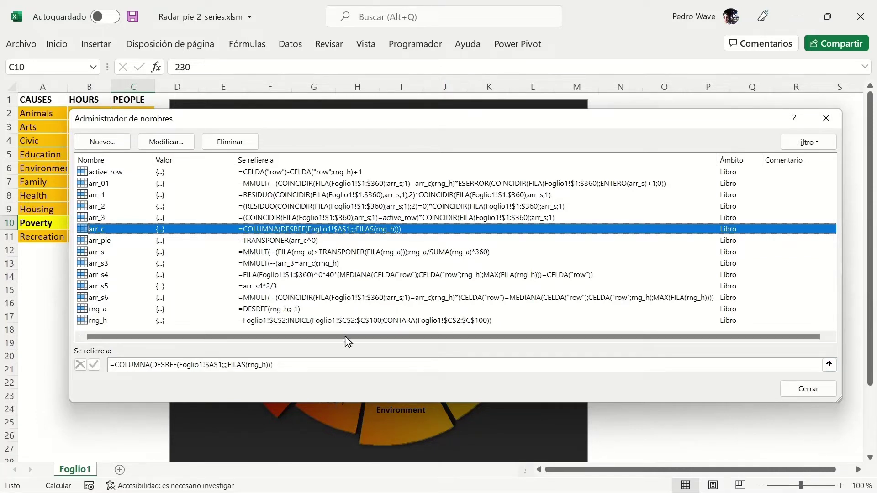
{"action": "left_click", "coordinate": [354, 276]}
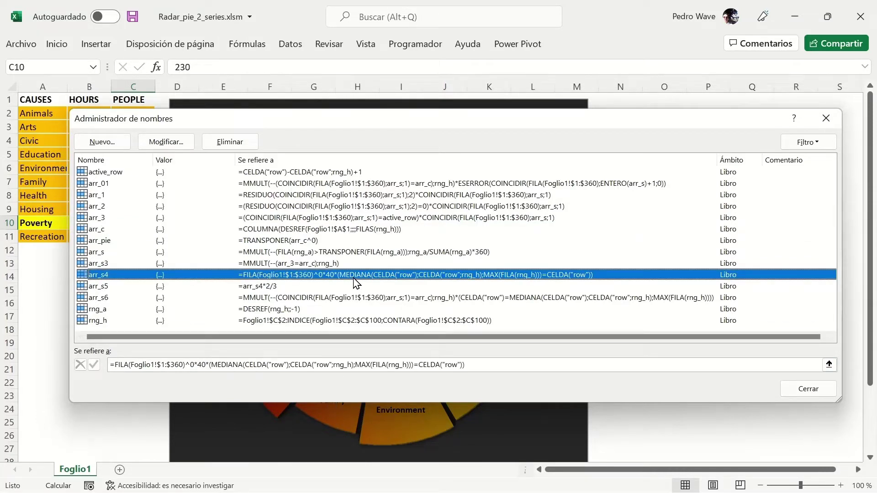
{"action": "left_click", "coordinate": [357, 230]}
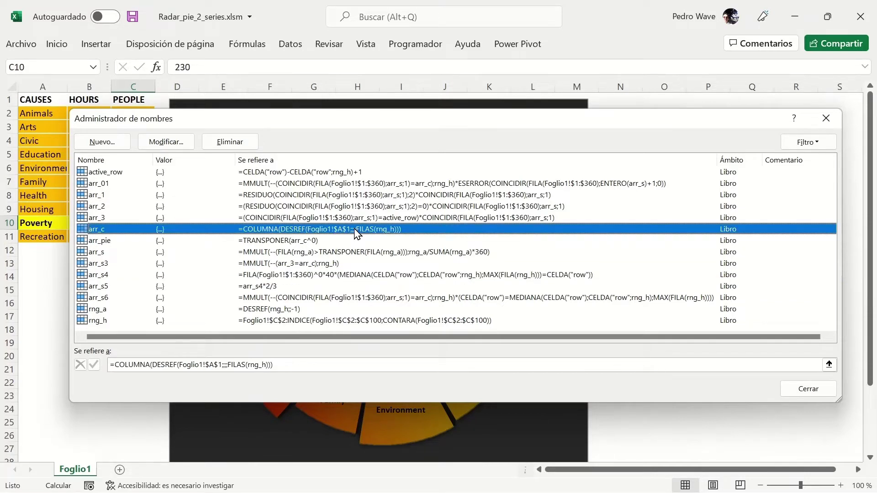
{"action": "left_click", "coordinate": [356, 196]}
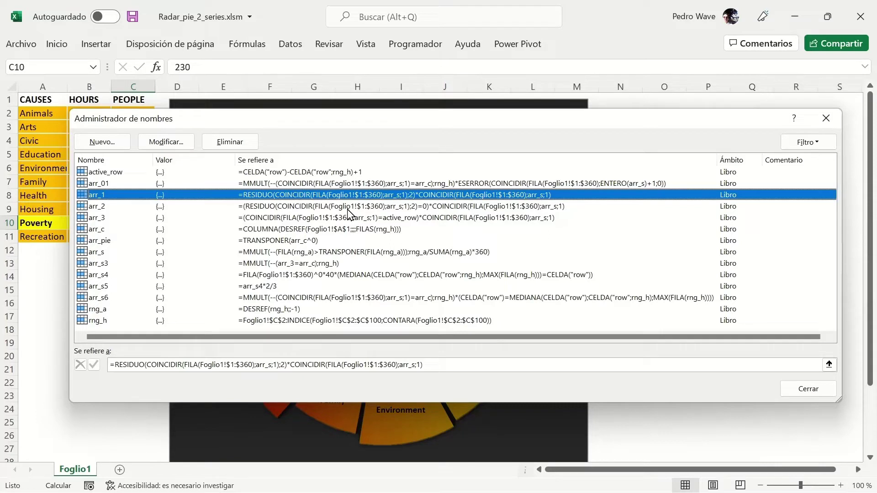
{"action": "left_click", "coordinate": [348, 219]}
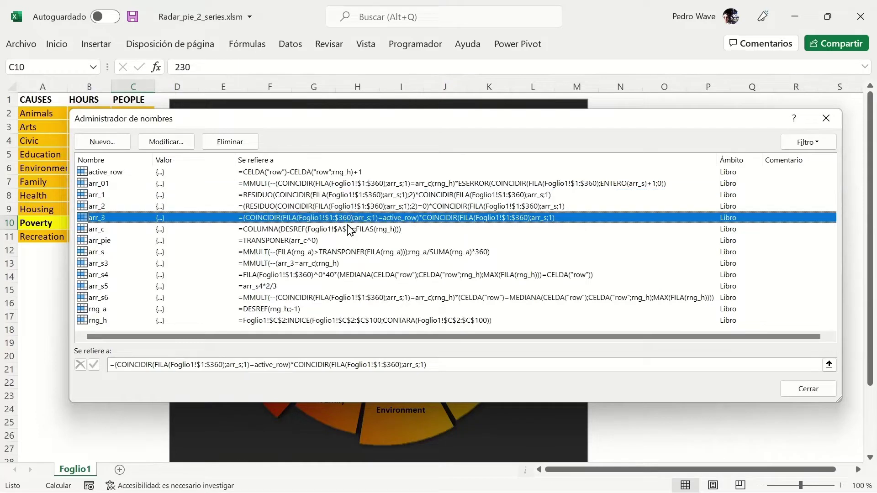
{"action": "left_click", "coordinate": [349, 231]}
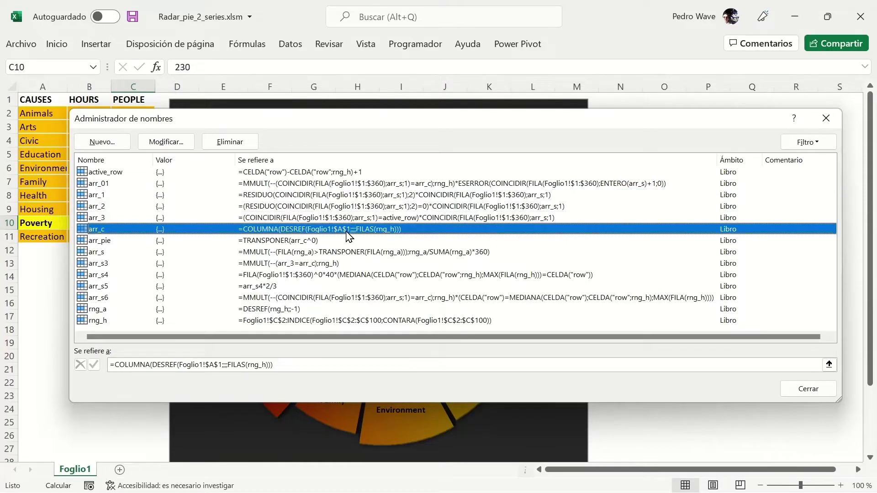
{"action": "left_click", "coordinate": [350, 196]}
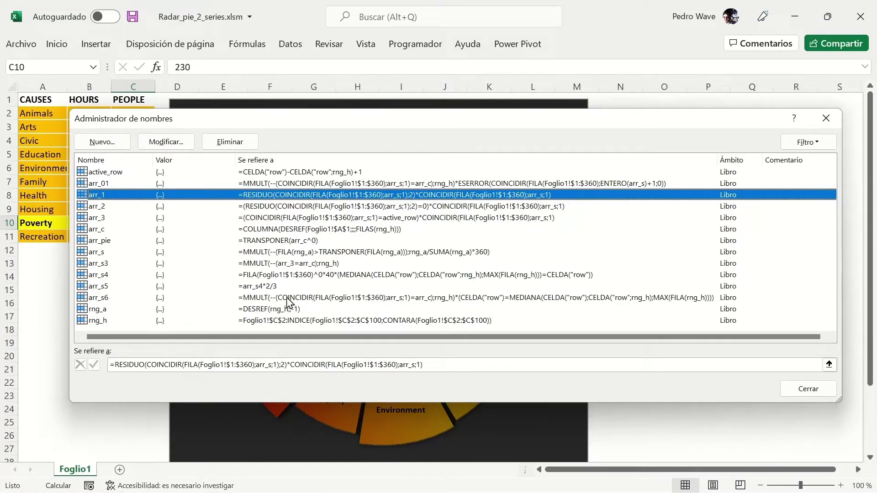
{"action": "left_click", "coordinate": [374, 254]}
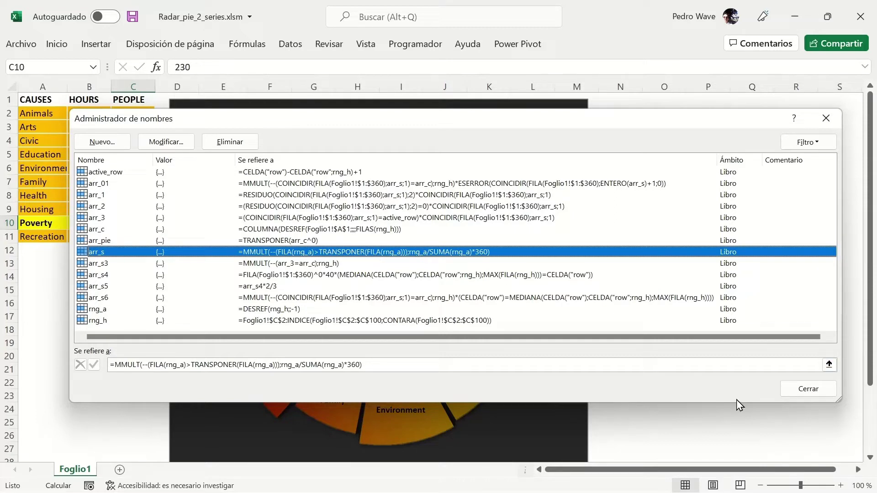
{"action": "left_click", "coordinate": [795, 390]}
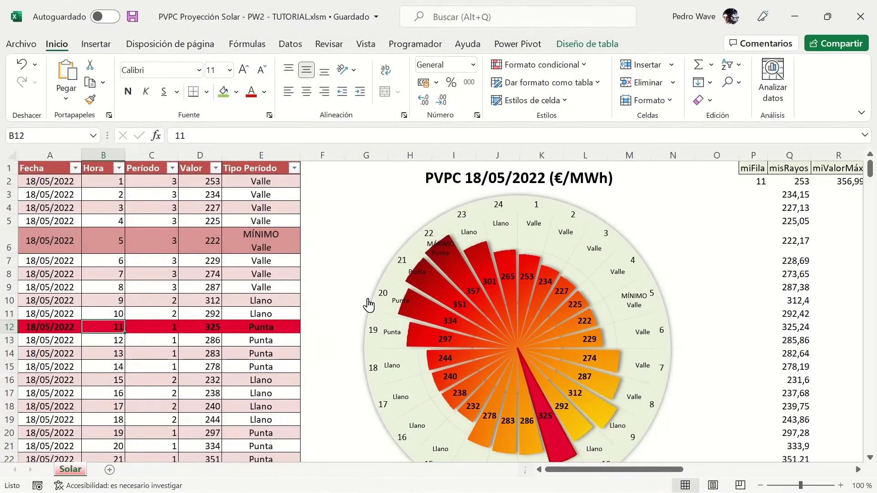
Review the Rayos, Rayo, Etiqueta Interna, Central and Externa series in Select Data, closing unchanged
{"action": "right_click", "coordinate": [430, 315]}
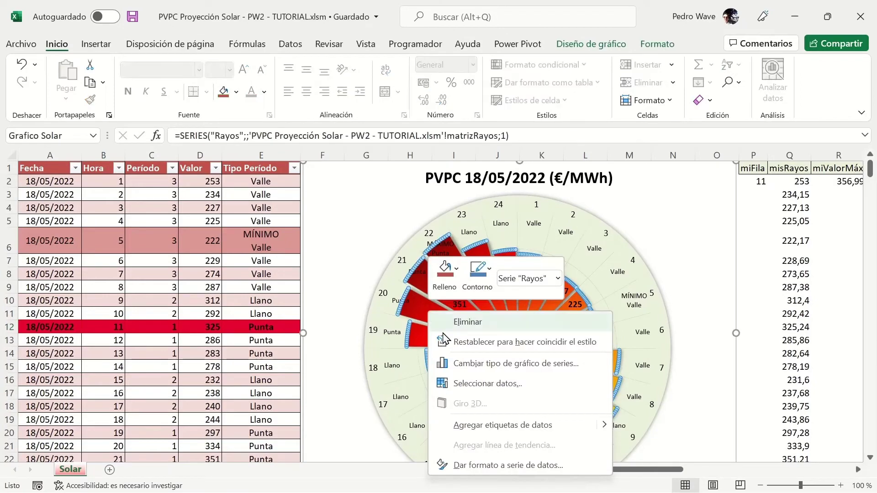
{"action": "left_click", "coordinate": [474, 382]}
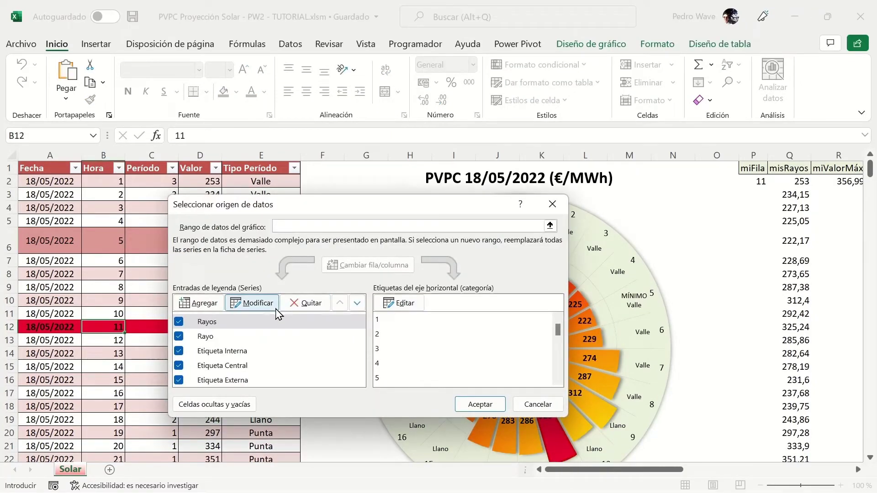
{"action": "left_click", "coordinate": [258, 327]}
{"action": "left_click", "coordinate": [262, 338]}
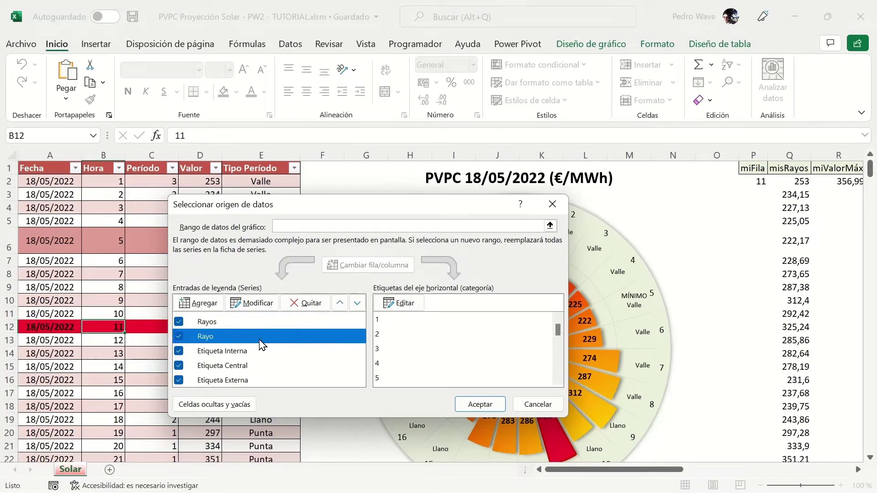
{"action": "left_click", "coordinate": [259, 352]}
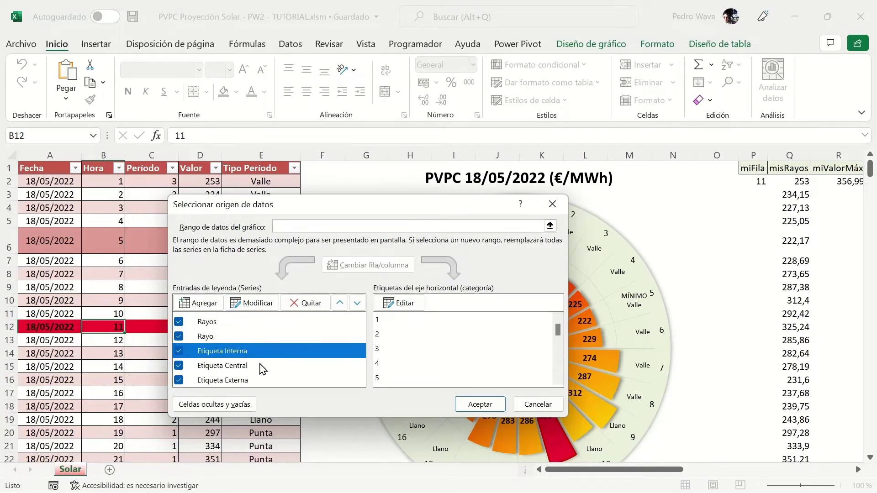
{"action": "left_click", "coordinate": [264, 365]}
{"action": "left_click", "coordinate": [269, 380]}
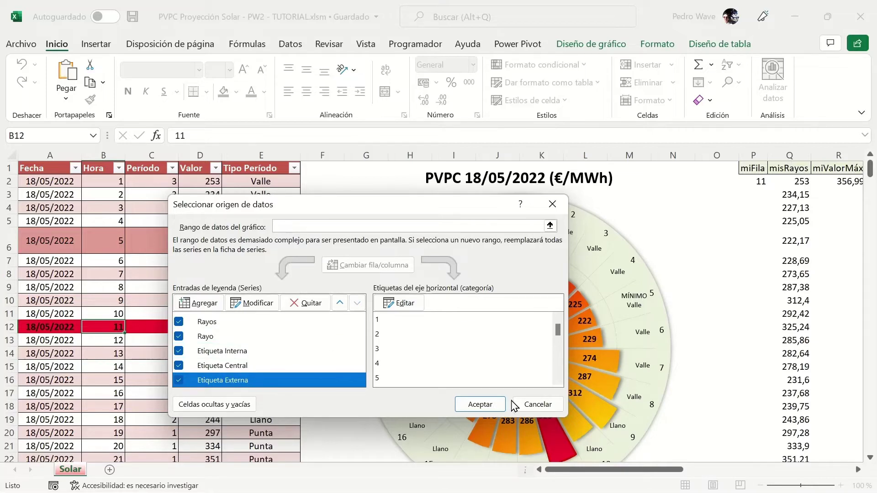
{"action": "left_click", "coordinate": [525, 404]}
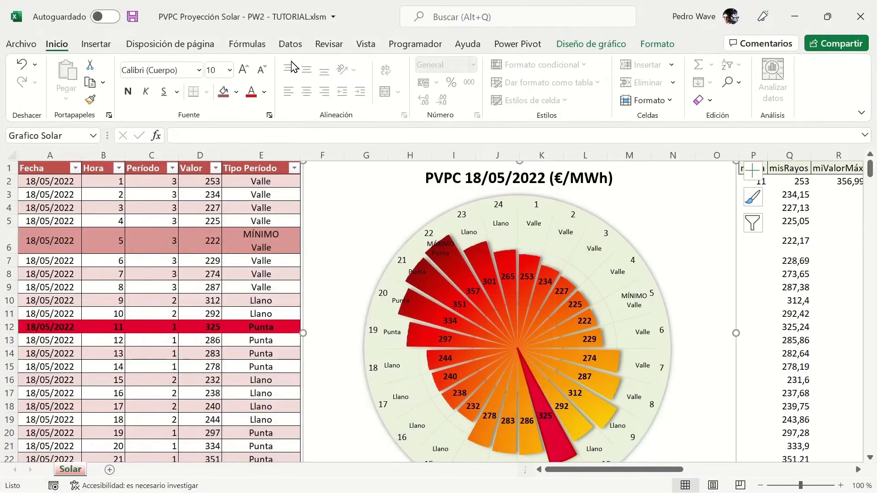
{"action": "left_click", "coordinate": [249, 46]}
Open the Name Manager from Fórmulas, enlarge it and auto-fit the Se refiere a column
{"action": "left_click", "coordinate": [251, 206]}
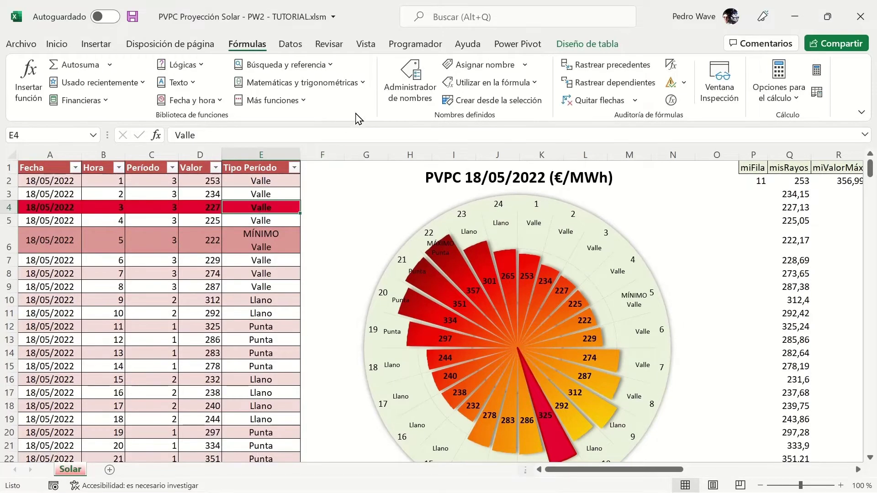
{"action": "left_click", "coordinate": [408, 99]}
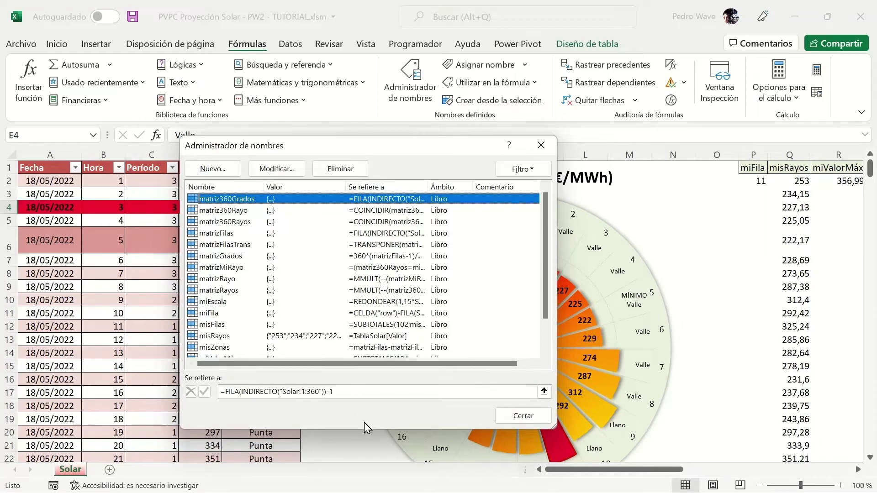
{"action": "left_click_drag", "start_coordinate": [364, 429], "coordinate": [364, 465]}
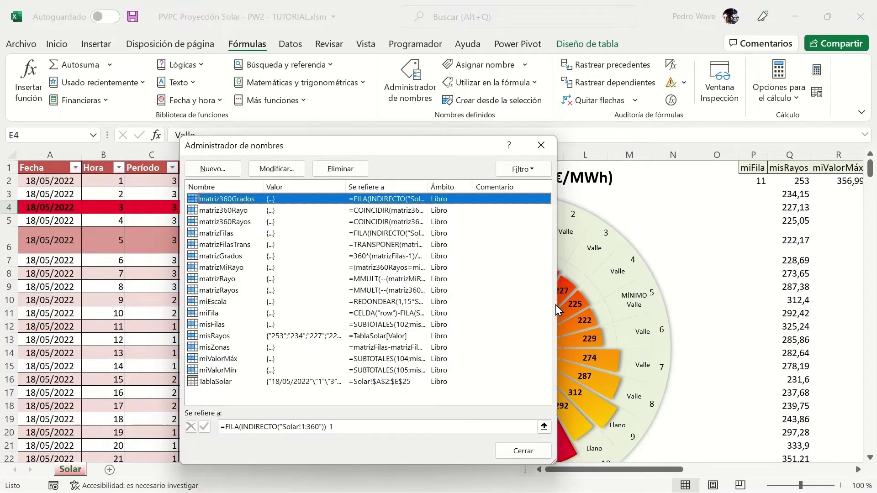
{"action": "left_click_drag", "start_coordinate": [557, 305], "coordinate": [772, 297]}
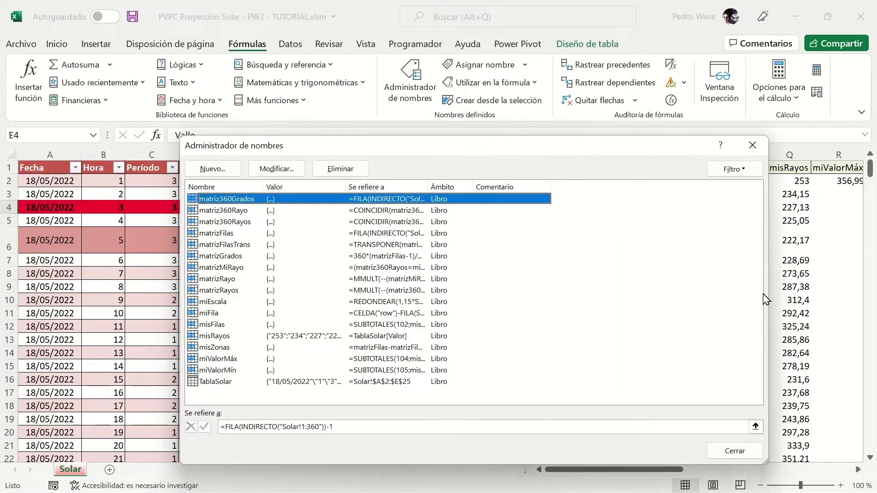
{"action": "double_click", "coordinate": [425, 183]}
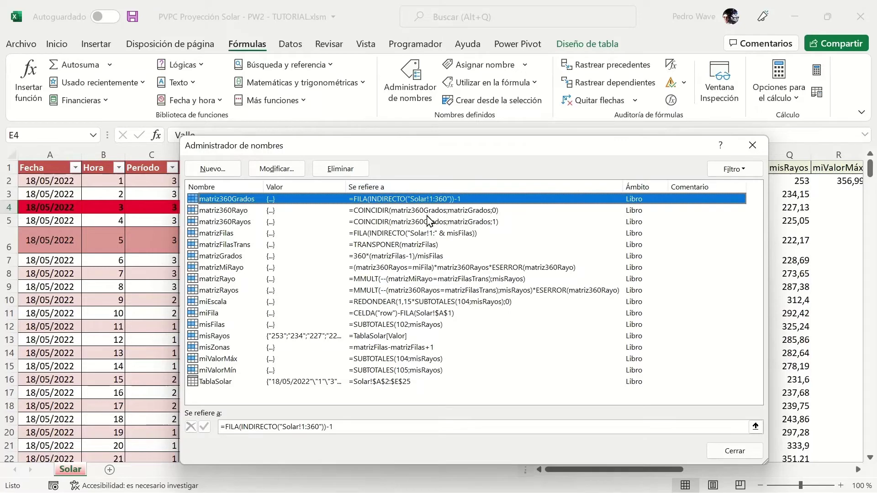
Review the matriz360Rayo, matrizFilas, matrizRayos, matrizFilasTrans and matriz360Grados definitions, then close the dialog
{"action": "left_click", "coordinate": [428, 215]}
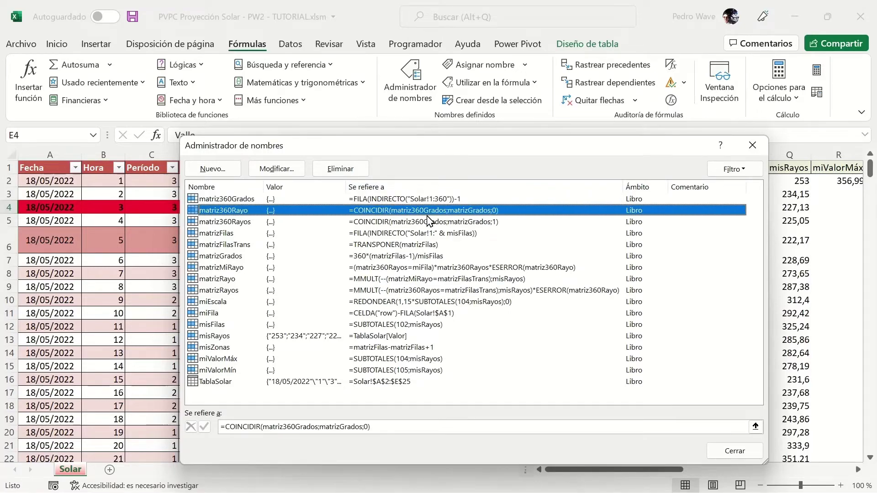
{"action": "left_click", "coordinate": [432, 233]}
{"action": "left_click", "coordinate": [433, 290]}
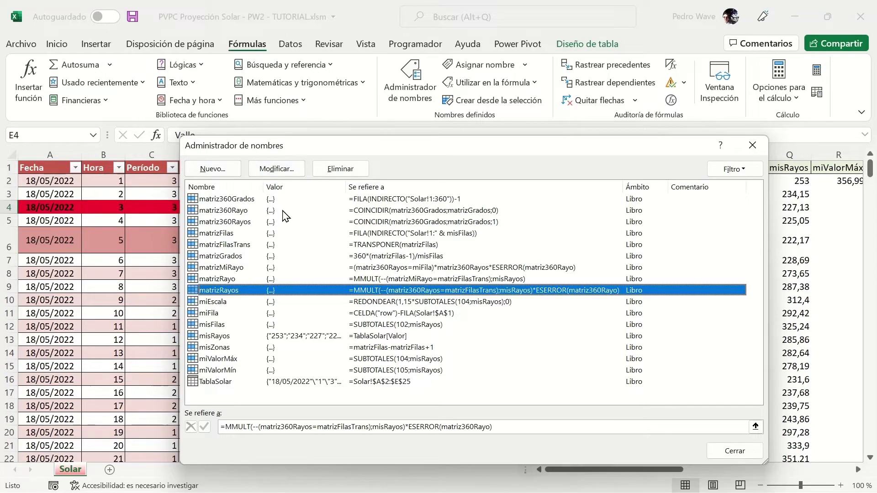
{"action": "left_click", "coordinate": [295, 246]}
{"action": "left_click", "coordinate": [290, 201]}
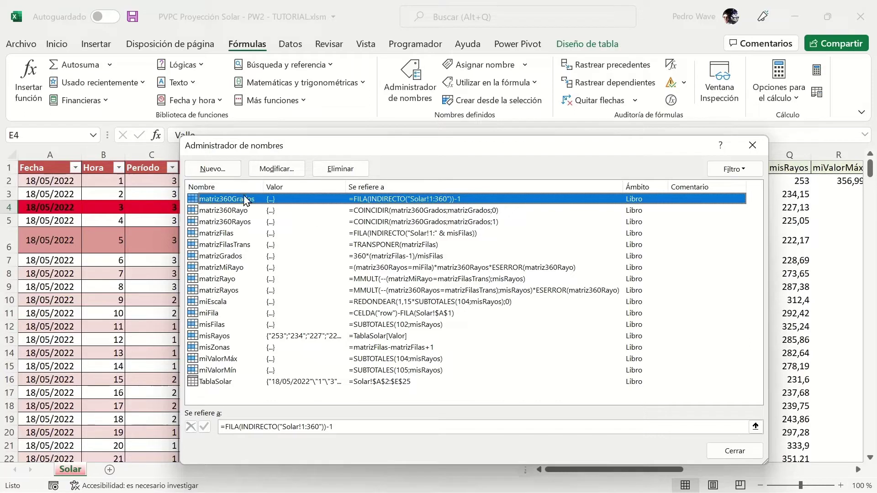
{"action": "left_click", "coordinate": [405, 235]}
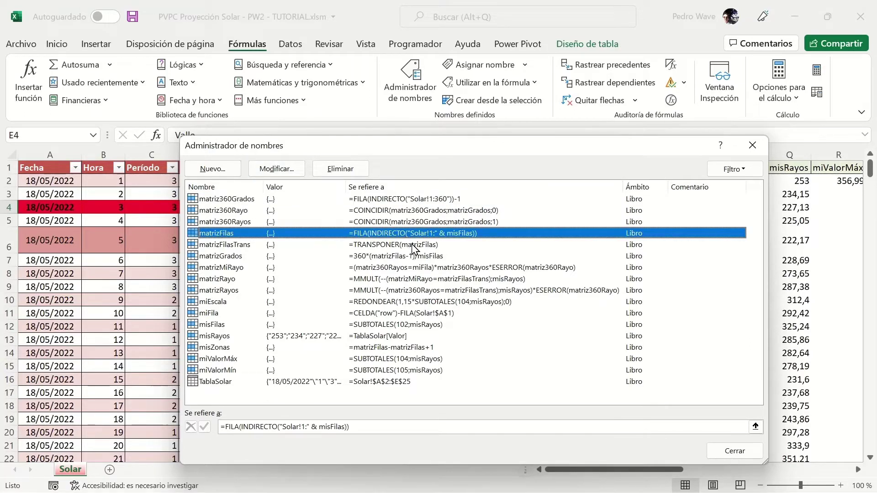
{"action": "left_click", "coordinate": [721, 453]}
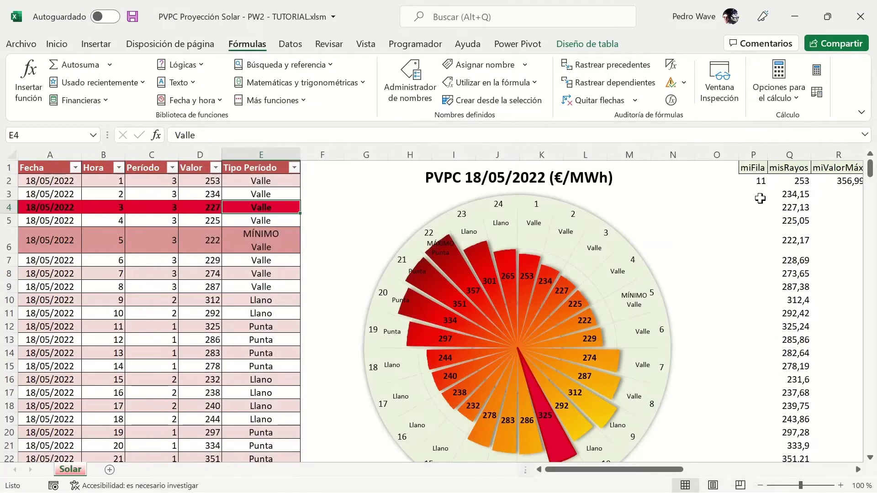
Inspect the miFila formula in P2 and the neighbouring miValorMín formula
{"action": "left_click", "coordinate": [756, 182]}
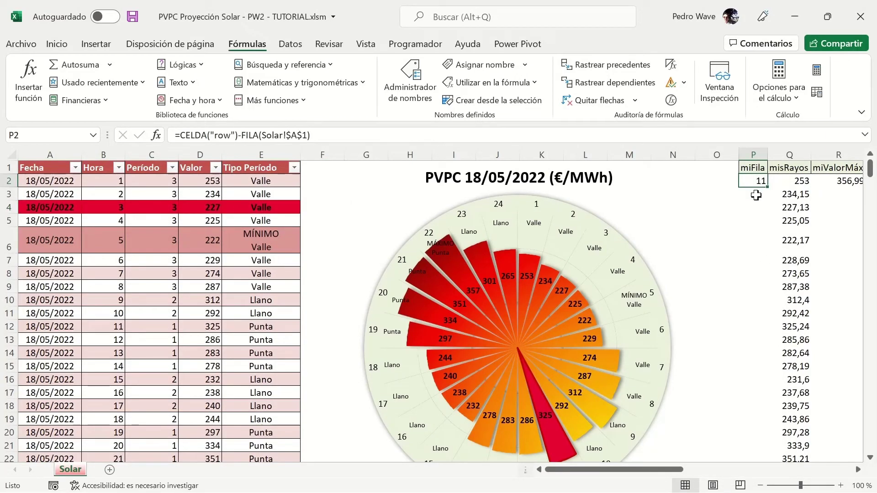
{"action": "key", "text": "Right"}
{"action": "key", "text": "Right"}
{"action": "key", "text": "Right"}
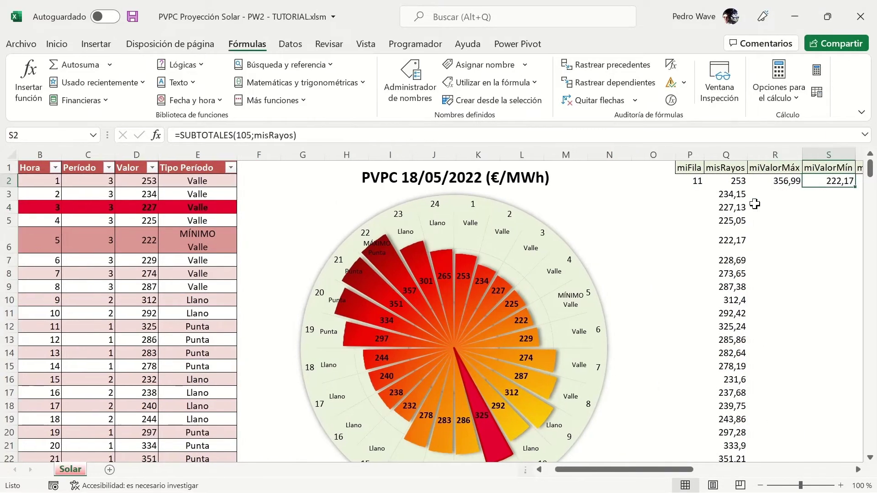
{"action": "key", "text": "Left"}
{"action": "key", "text": "Left"}
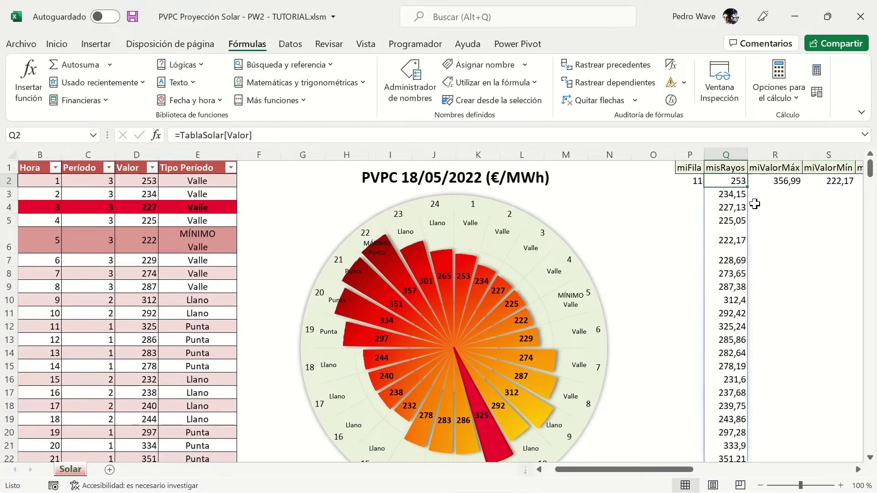
{"action": "key", "text": "Left"}
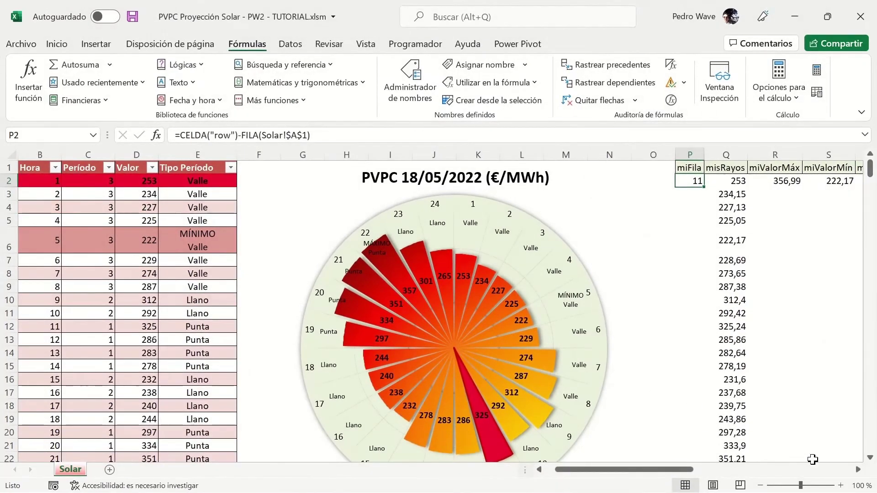
Scroll right to check the misZonas, matrizRayo and matrizRayos helper column headers, then scroll back
{"action": "left_click", "coordinate": [861, 472]}
{"action": "left_click", "coordinate": [860, 472]}
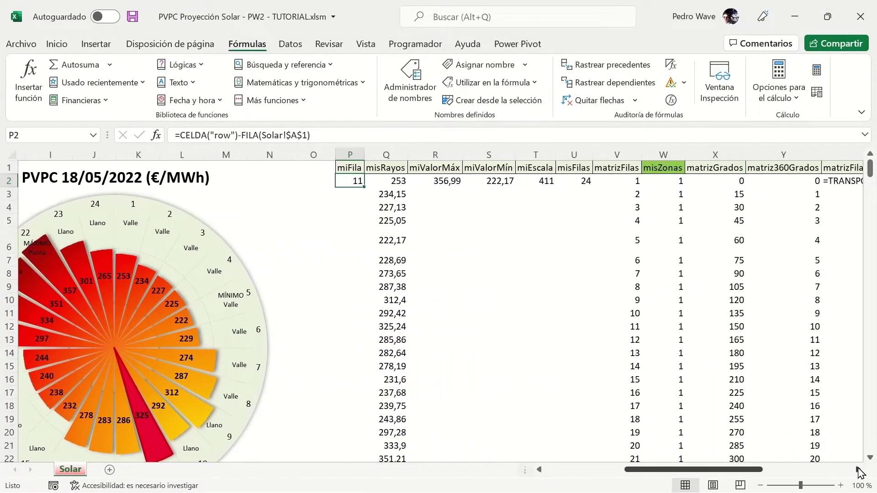
{"action": "left_click", "coordinate": [860, 472]}
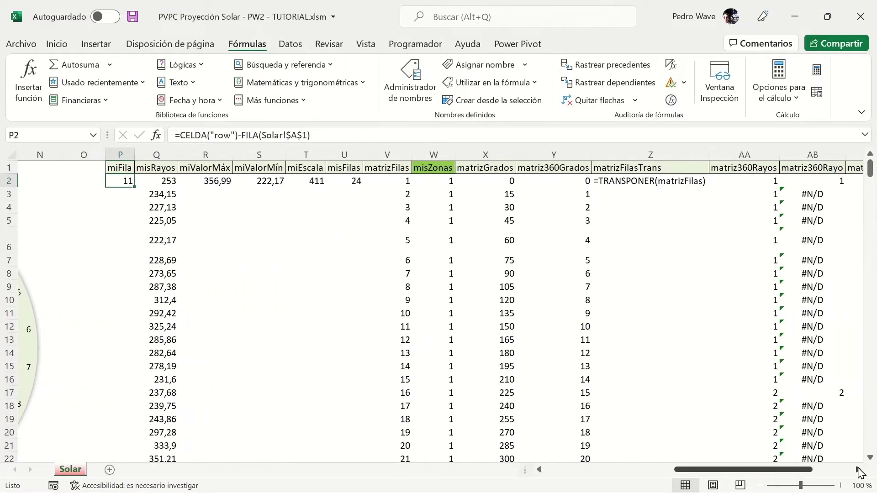
{"action": "left_click", "coordinate": [861, 472]}
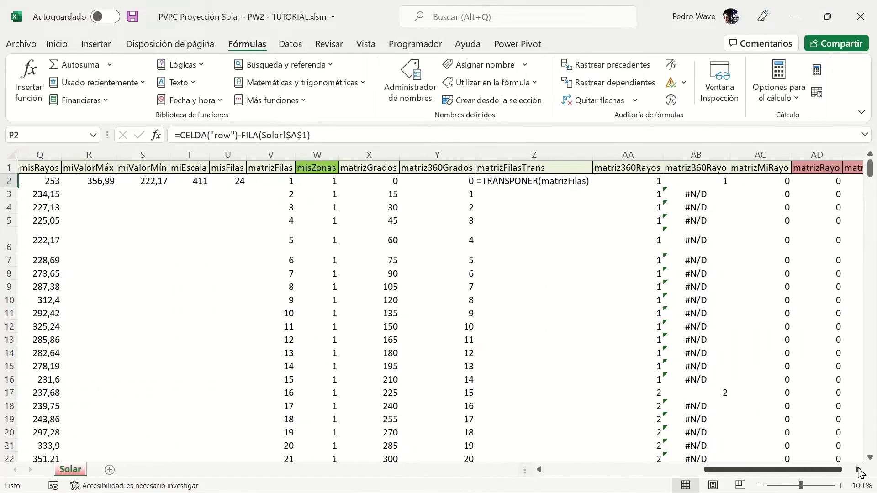
{"action": "left_click", "coordinate": [860, 472]}
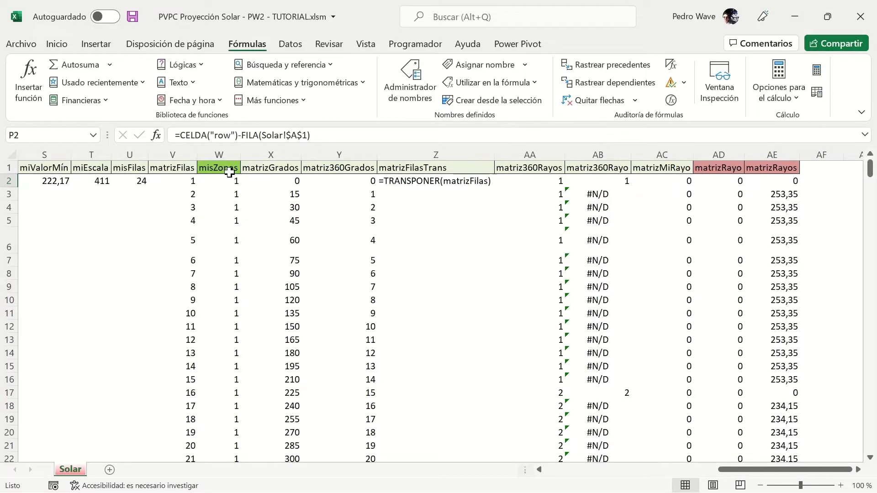
{"action": "left_click", "coordinate": [225, 167]}
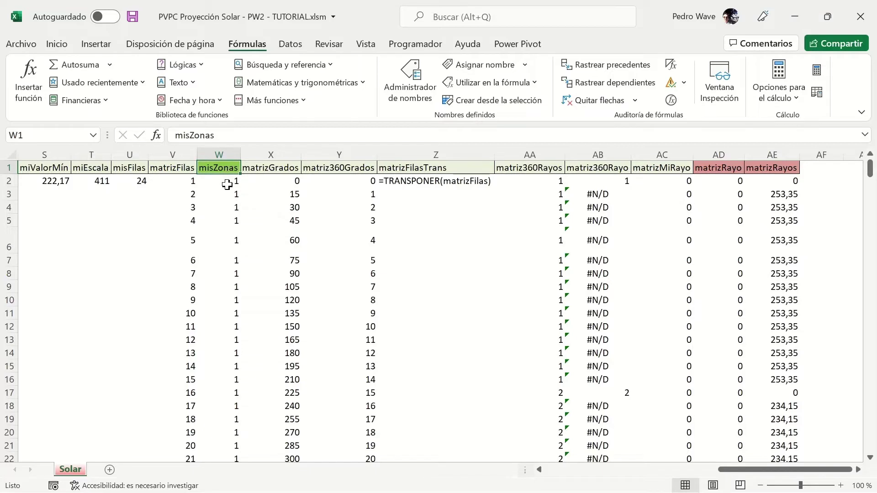
{"action": "left_click", "coordinate": [703, 167]}
{"action": "left_click", "coordinate": [773, 170]}
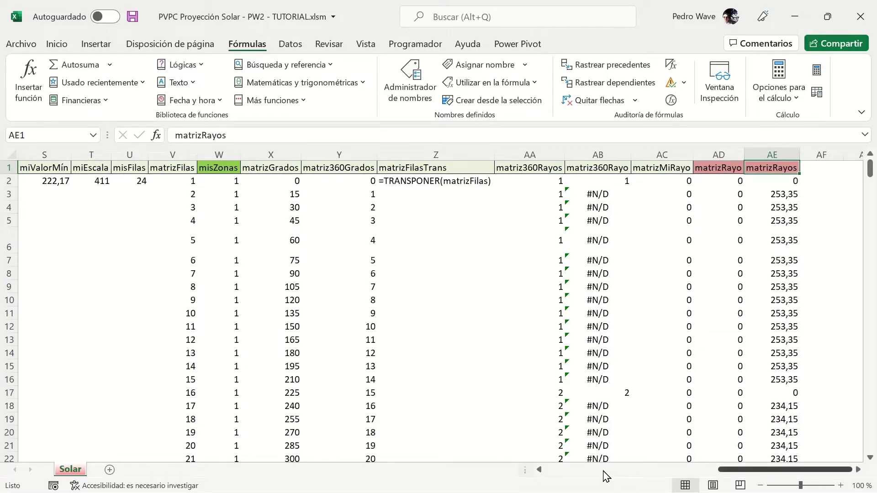
{"action": "left_click", "coordinate": [603, 470]}
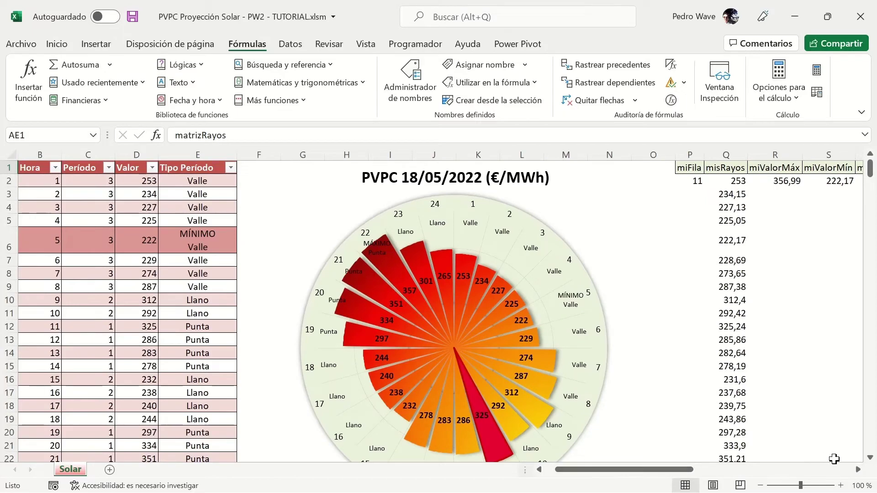
{"action": "left_click", "coordinate": [858, 470]}
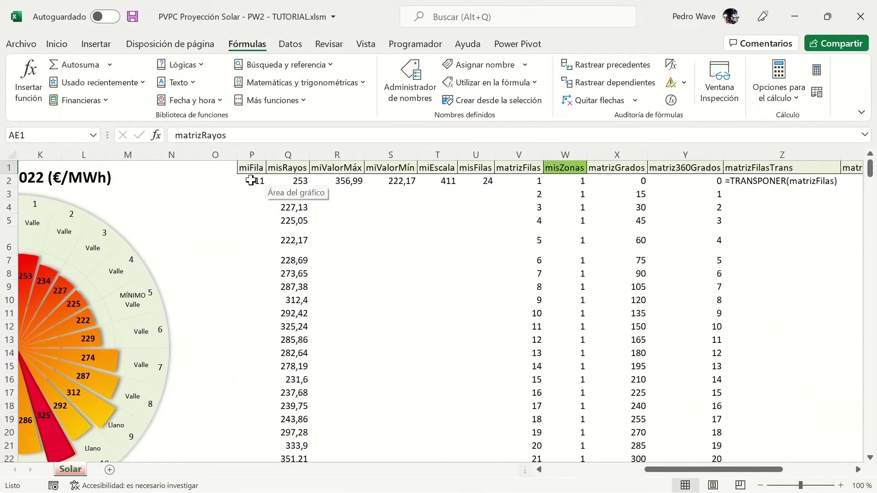
Select rows 6, 7, 4 and finally 2 so the highlighted spoke moves from 222 through 229 and 227 to 253
{"action": "left_click", "coordinate": [253, 185]}
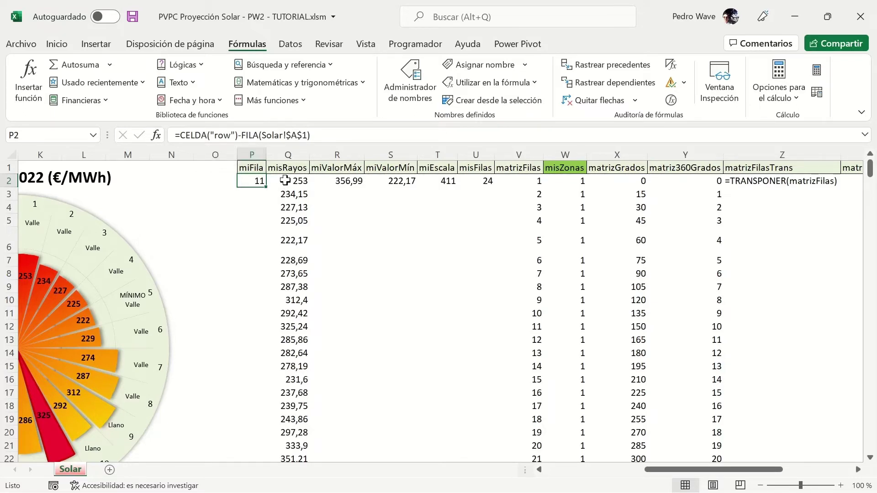
{"action": "left_click", "coordinate": [265, 206]}
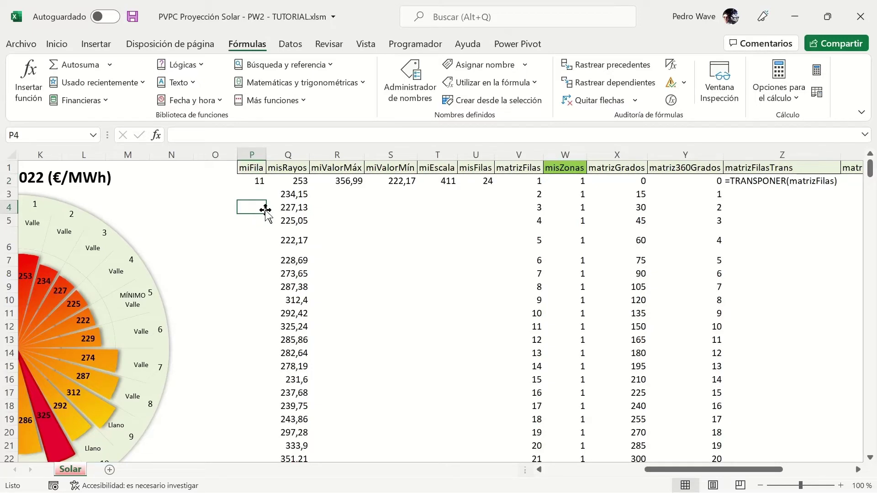
{"action": "left_click", "coordinate": [415, 44]}
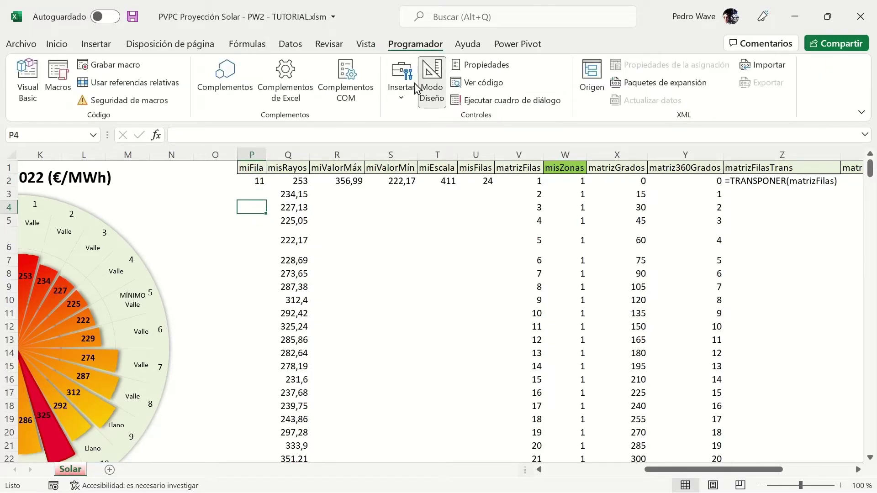
{"action": "left_click", "coordinate": [273, 227]}
{"action": "left_click", "coordinate": [256, 202]}
{"action": "left_click", "coordinate": [249, 237]}
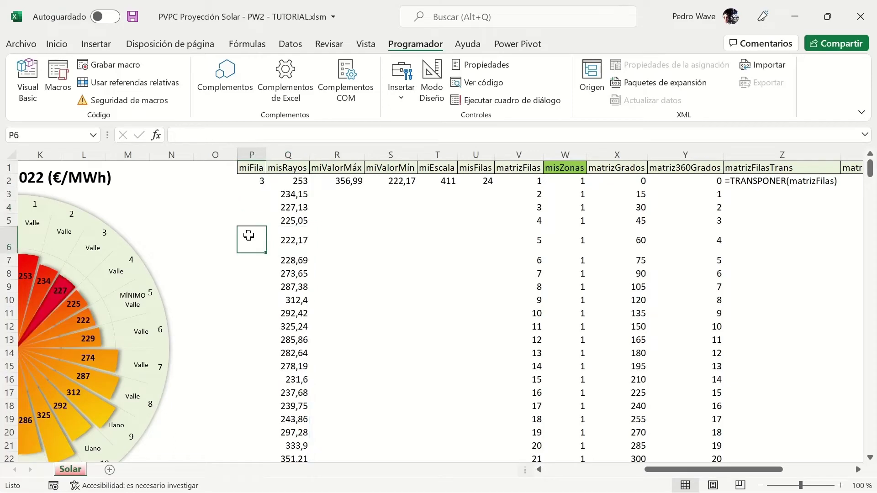
{"action": "left_click", "coordinate": [252, 202]}
{"action": "left_click", "coordinate": [253, 251]}
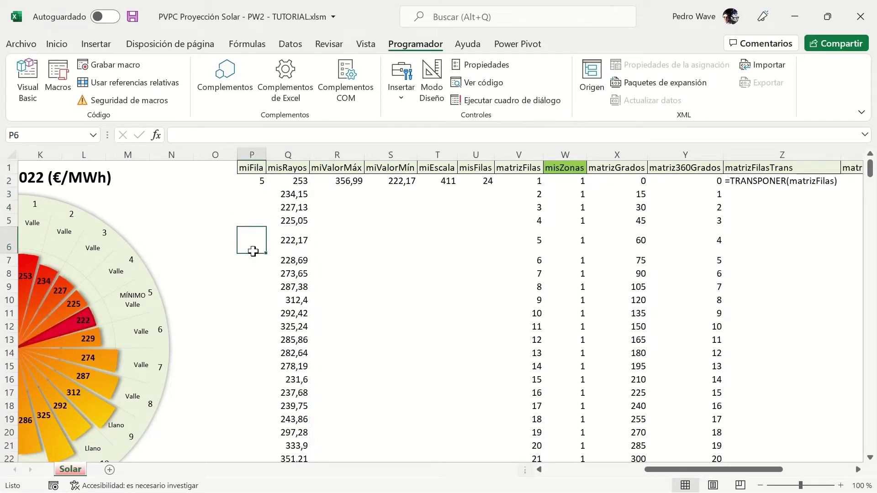
{"action": "left_click", "coordinate": [253, 256]}
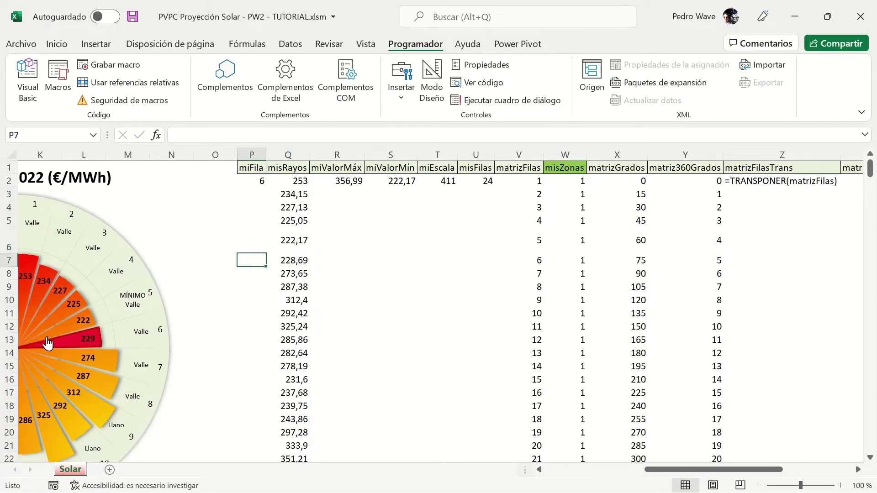
{"action": "mouse_move", "coordinate": [87, 339]}
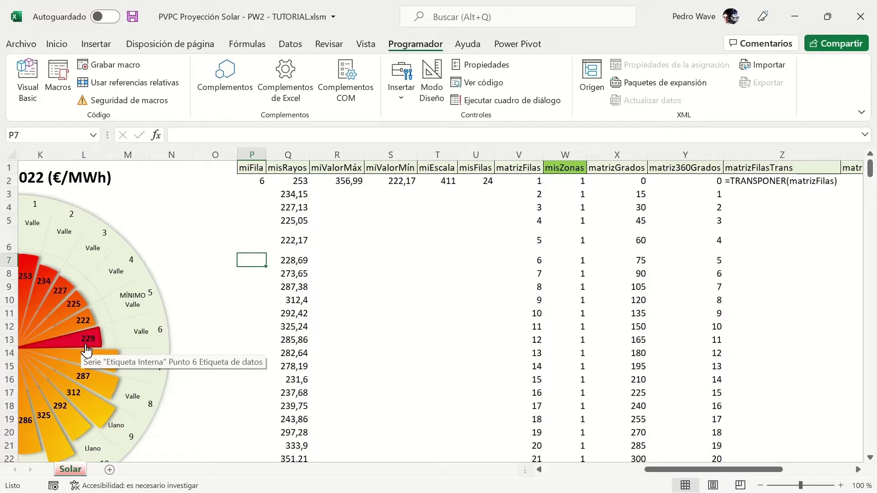
{"action": "left_click", "coordinate": [251, 208]}
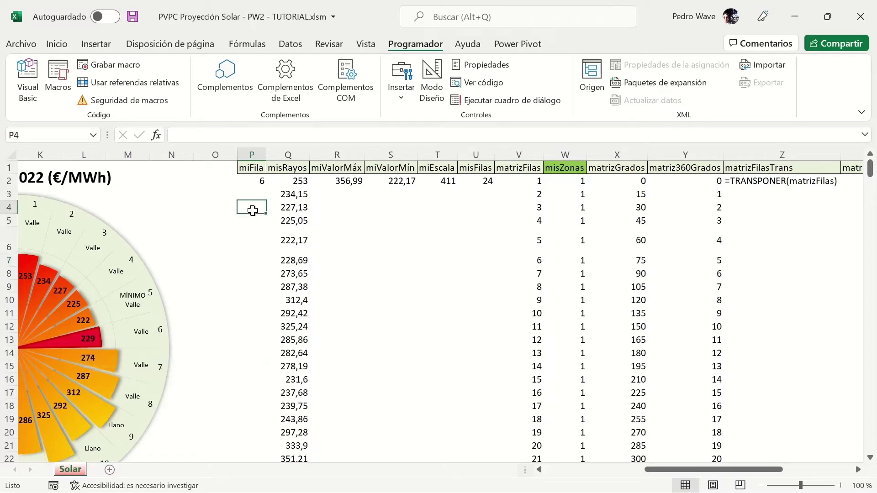
{"action": "left_click", "coordinate": [291, 182]}
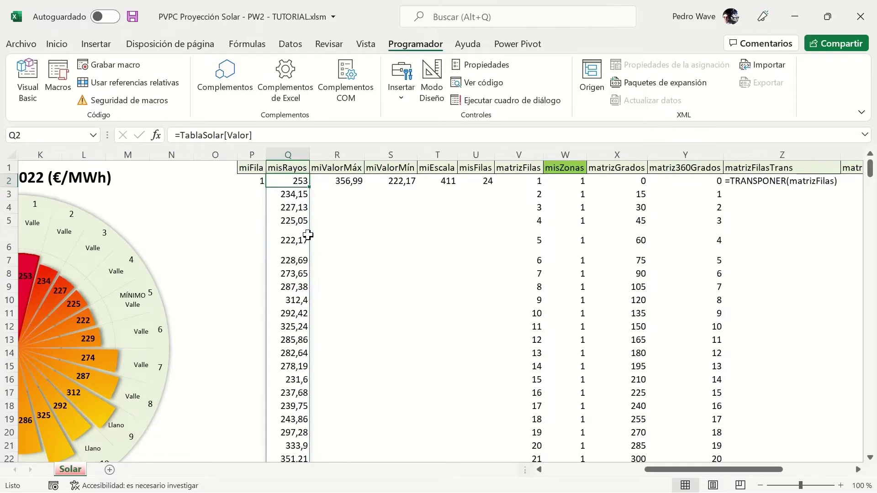
{"action": "scroll", "coordinate": [303, 231], "scroll_direction": "down", "scroll_amount": 2}
{"action": "scroll", "coordinate": [308, 254], "scroll_direction": "up", "scroll_amount": 2}
{"action": "left_click", "coordinate": [344, 179]}
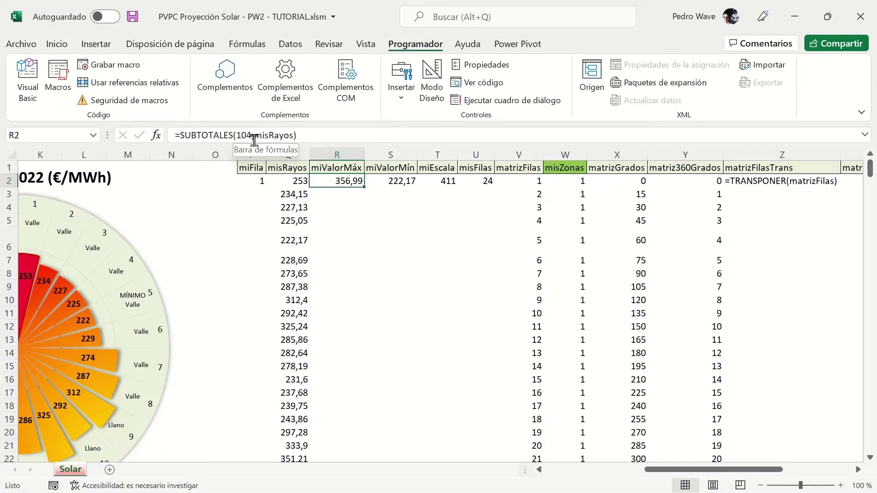
{"action": "left_click", "coordinate": [385, 181]}
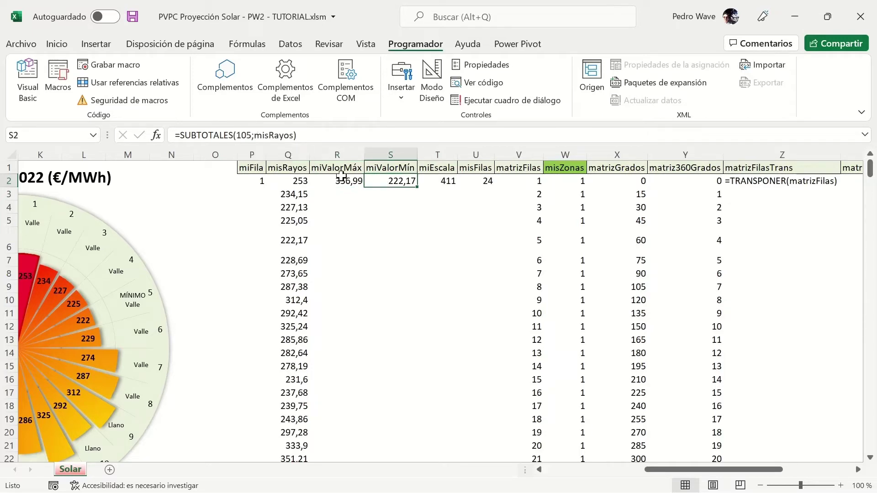
{"action": "left_click", "coordinate": [447, 181]}
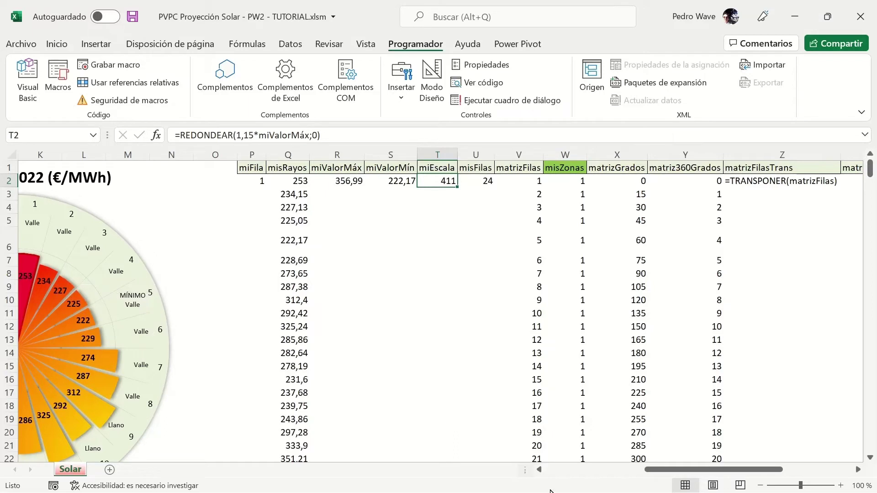
{"action": "left_click", "coordinate": [539, 470]}
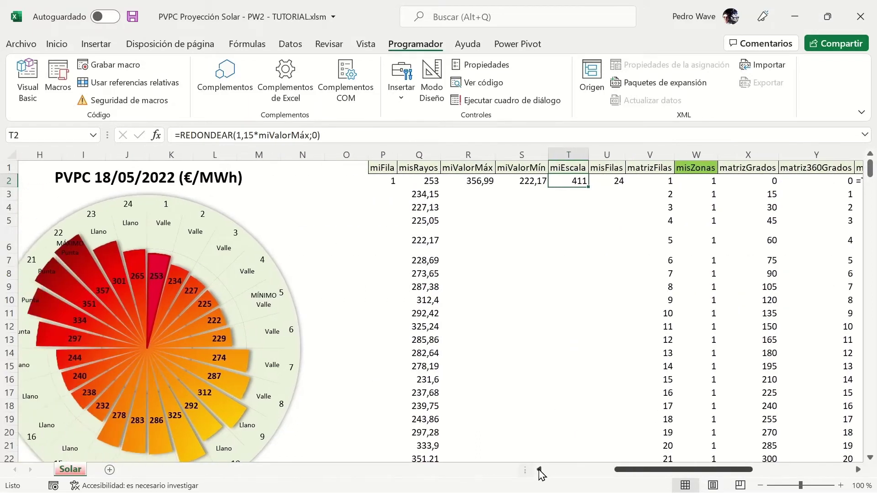
{"action": "left_click", "coordinate": [540, 470]}
{"action": "mouse_move", "coordinate": [280, 252]}
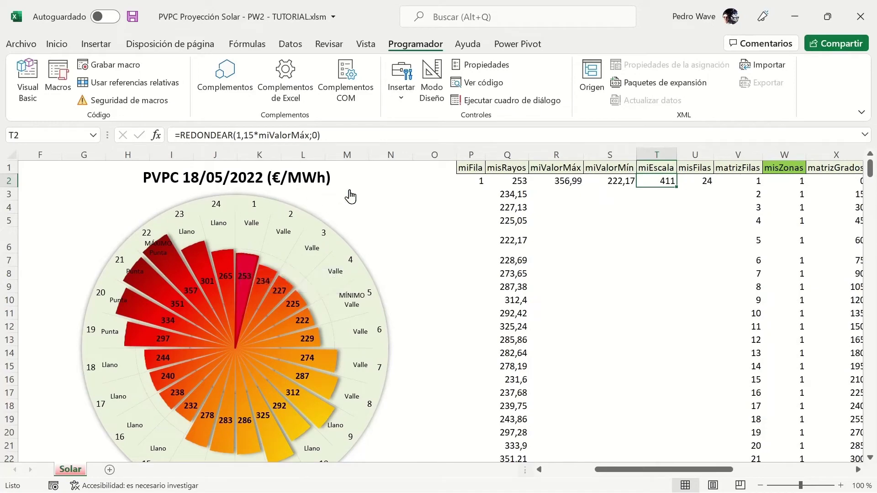
Turn on the rose chart's axes but hide the Horizontal primario angular axis
{"action": "right_click", "coordinate": [371, 191]}
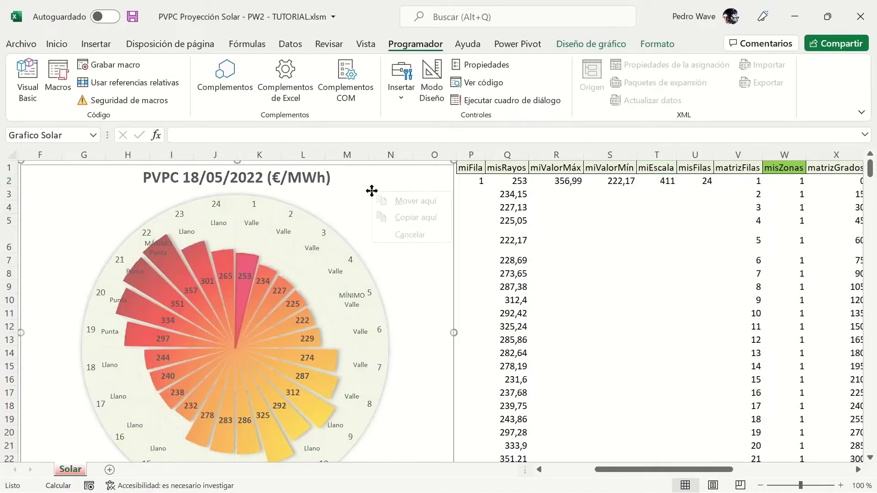
{"action": "left_click", "coordinate": [454, 200]}
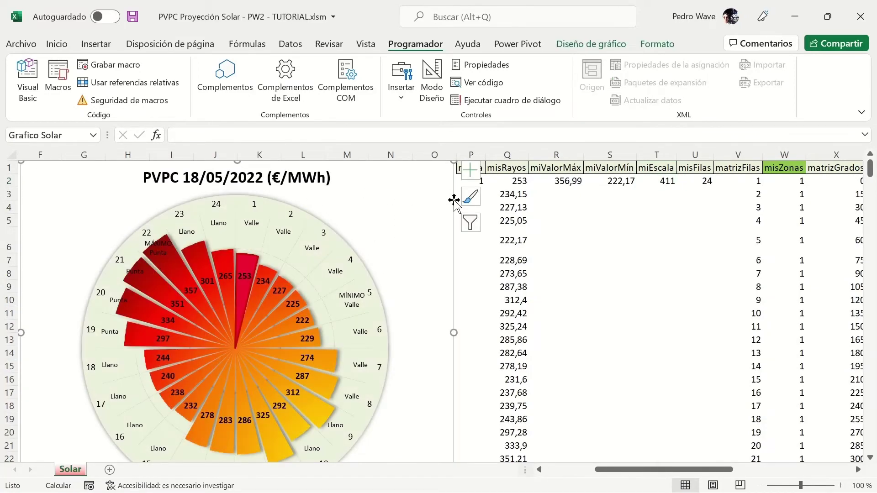
{"action": "left_click", "coordinate": [471, 170]}
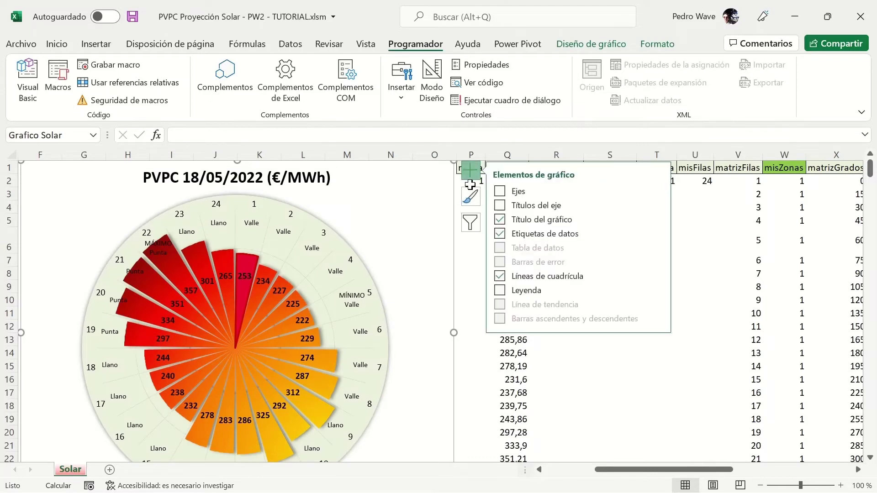
{"action": "left_click", "coordinate": [499, 192]}
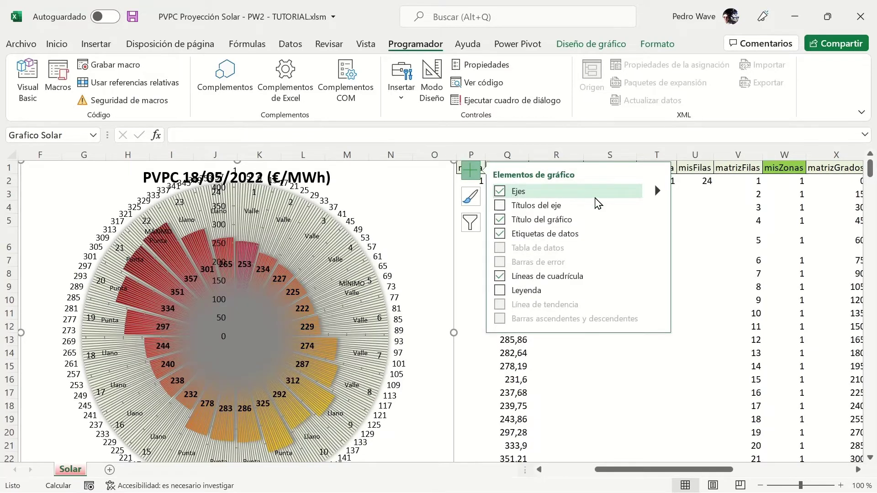
{"action": "left_click", "coordinate": [657, 190]}
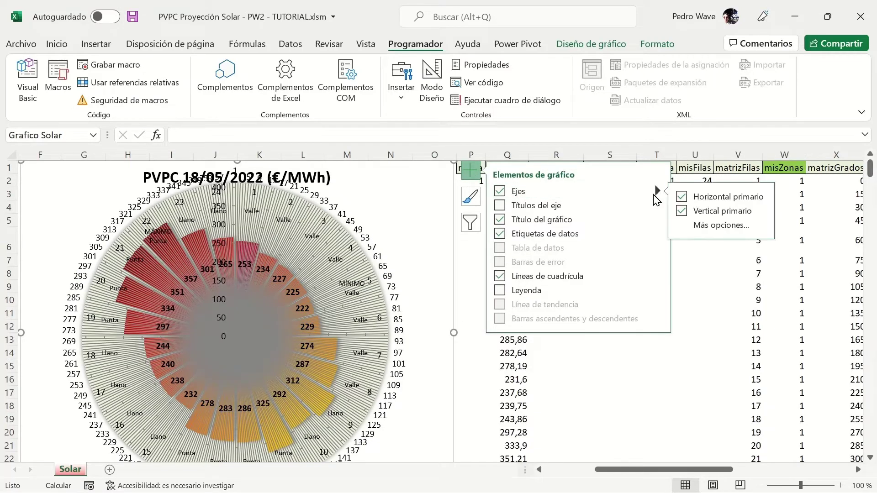
{"action": "left_click", "coordinate": [682, 197]}
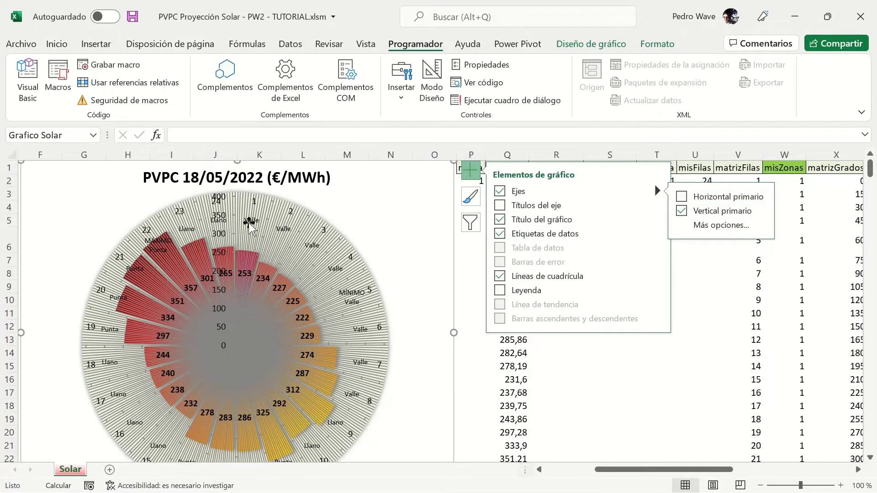
Open Dar formato al eje for the radial value axis, scaled 0 to 411
{"action": "left_click", "coordinate": [218, 223]}
{"action": "right_click", "coordinate": [218, 197]}
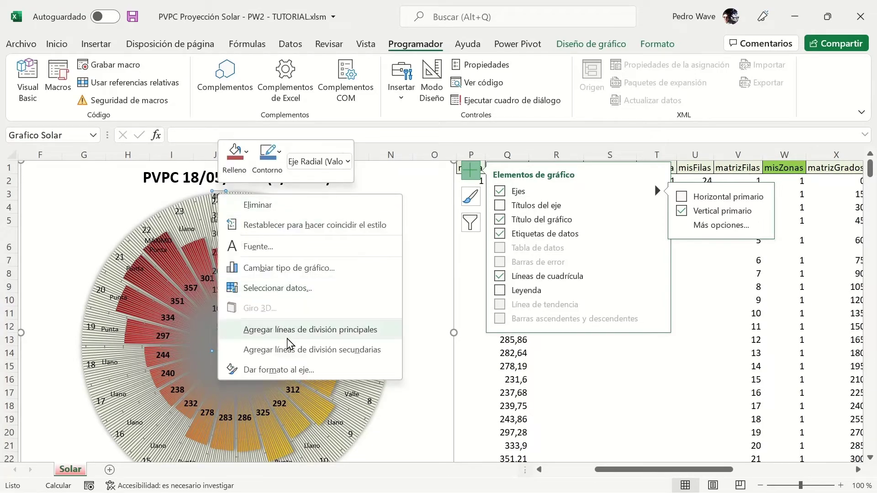
{"action": "left_click", "coordinate": [292, 369]}
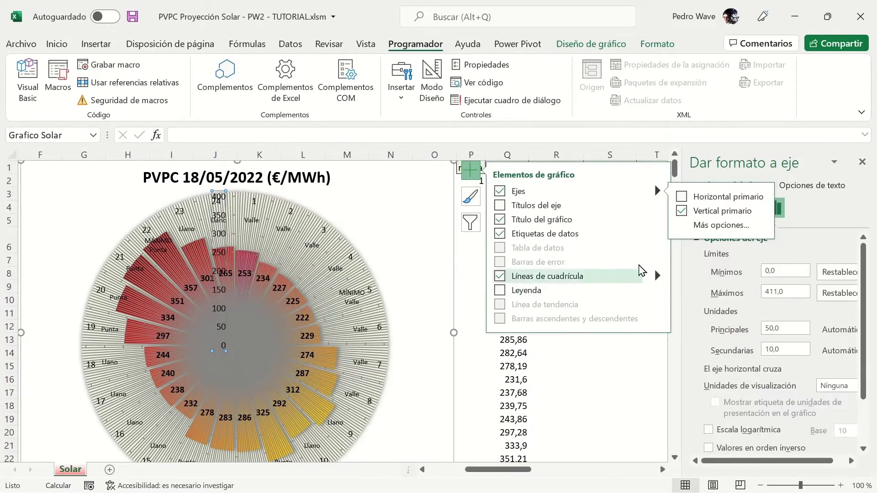
{"action": "left_click", "coordinate": [614, 369]}
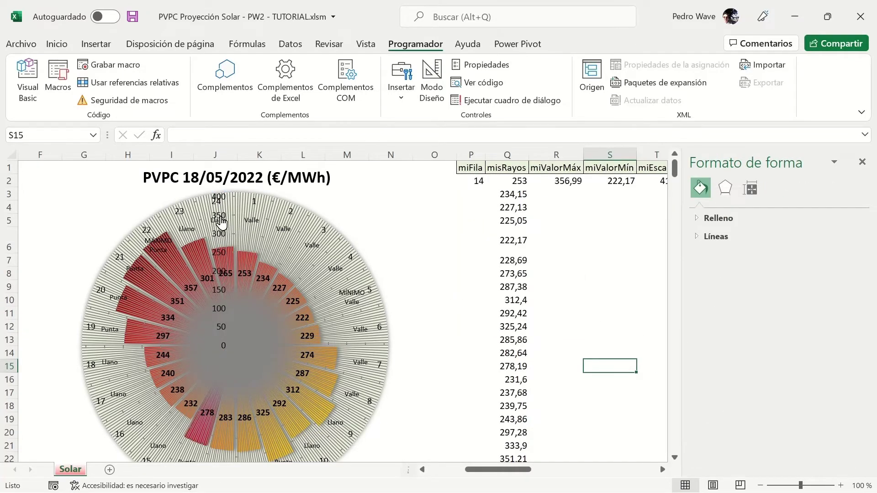
{"action": "right_click", "coordinate": [219, 221]}
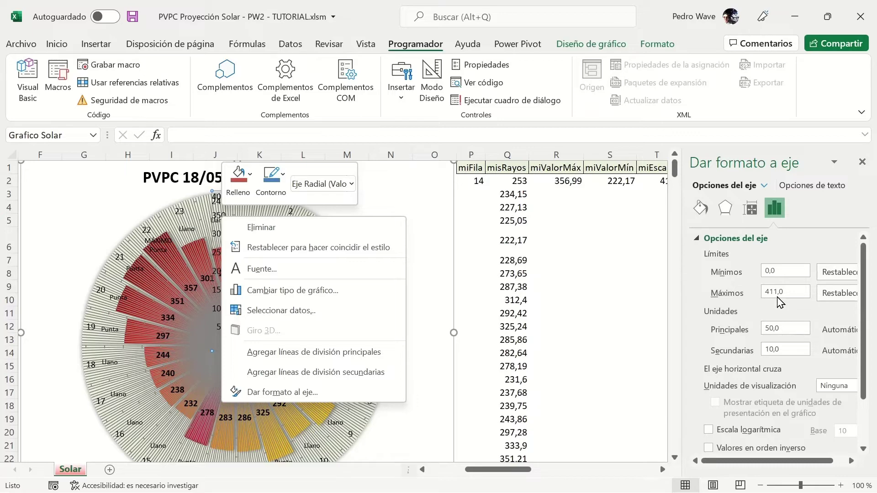
{"action": "key", "text": "Escape"}
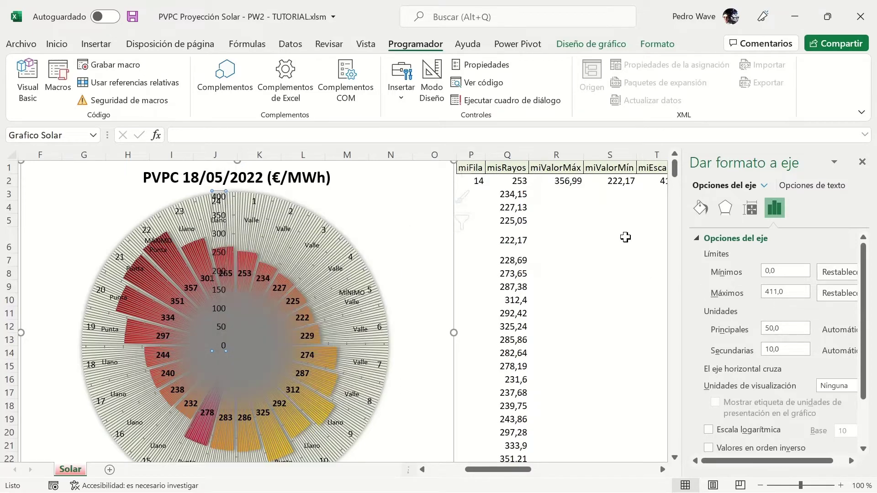
Select row 5 to highlight the hour 4 spoke, then open the VBA editor with Alt+F11
{"action": "left_click", "coordinate": [615, 226]}
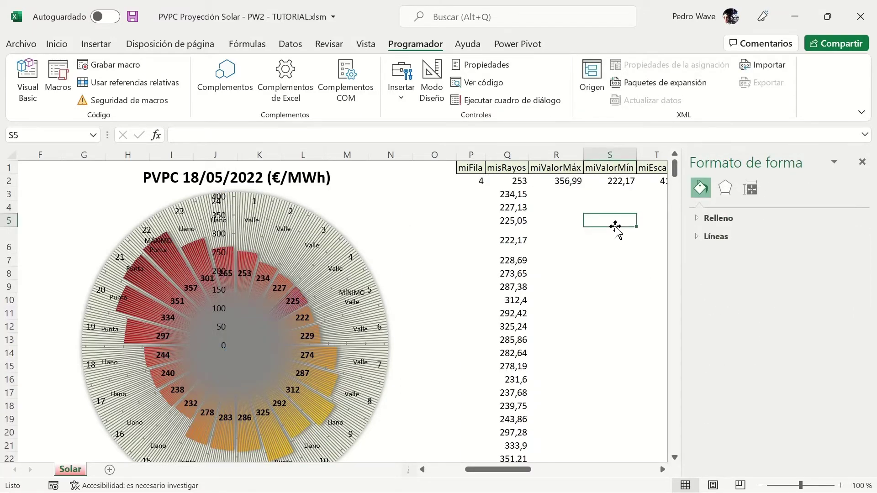
{"action": "key", "text": "alt"}
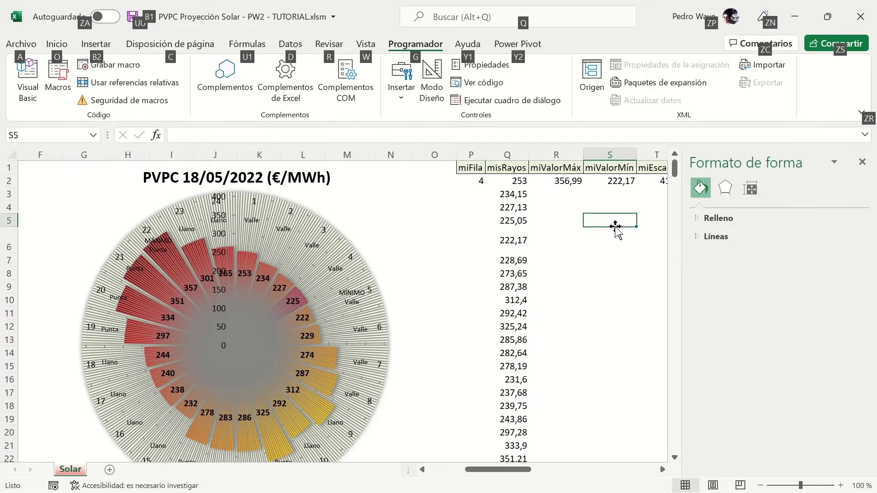
{"action": "key", "text": "alt+F11"}
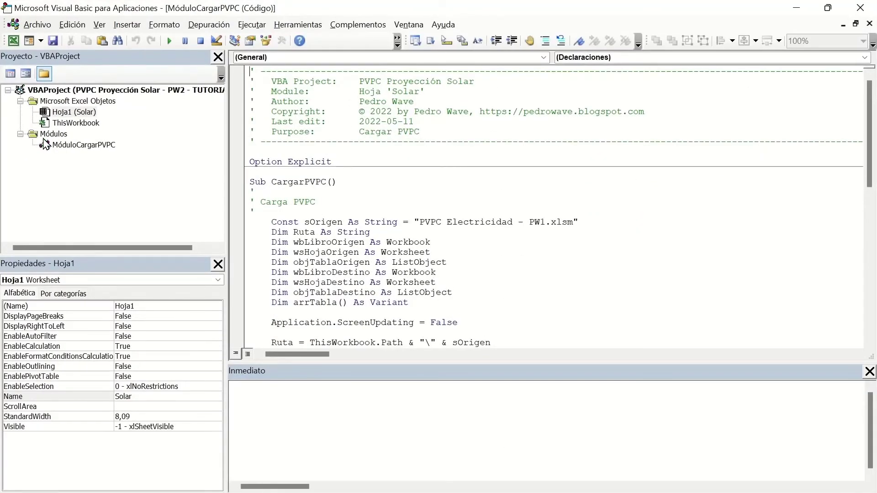
In MóduloCargarPVPC, find Sub CambiarEscala's MaximumScale = [MiEscala] line, then return to Excel
{"action": "double_click", "coordinate": [112, 146]}
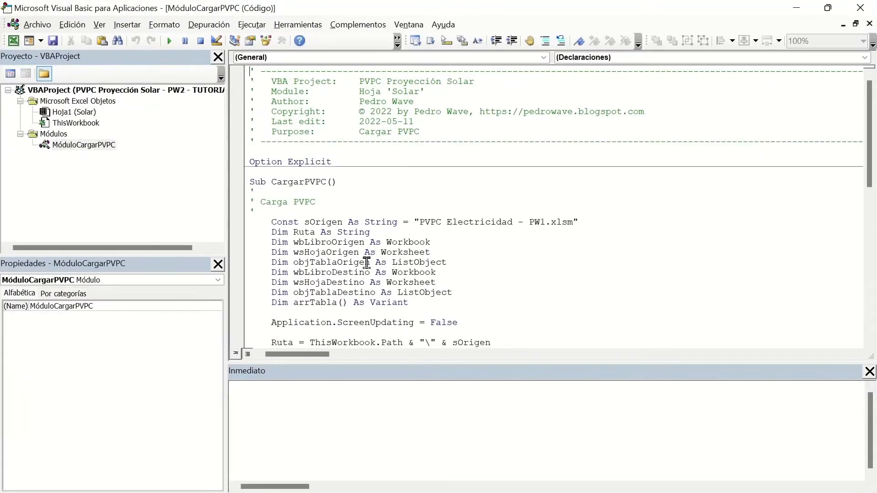
{"action": "scroll", "coordinate": [366, 263], "scroll_direction": "down", "scroll_amount": 3}
{"action": "scroll", "coordinate": [366, 261], "scroll_direction": "down", "scroll_amount": 4}
{"action": "scroll", "coordinate": [363, 259], "scroll_direction": "down", "scroll_amount": 5}
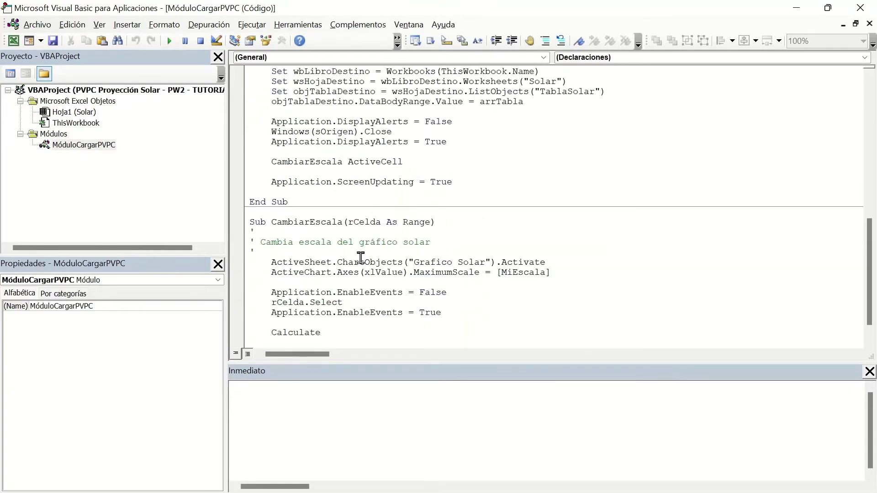
{"action": "scroll", "coordinate": [361, 258], "scroll_direction": "down", "scroll_amount": 1}
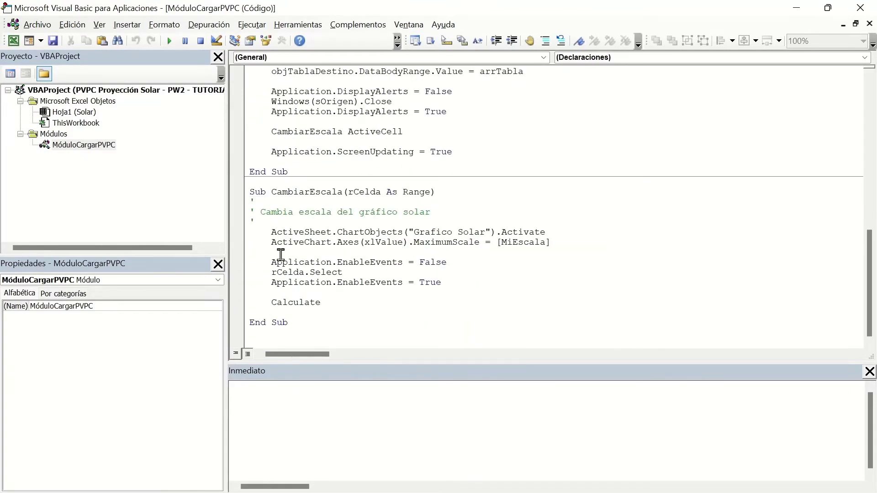
{"action": "left_click_drag", "start_coordinate": [275, 243], "coordinate": [545, 242]}
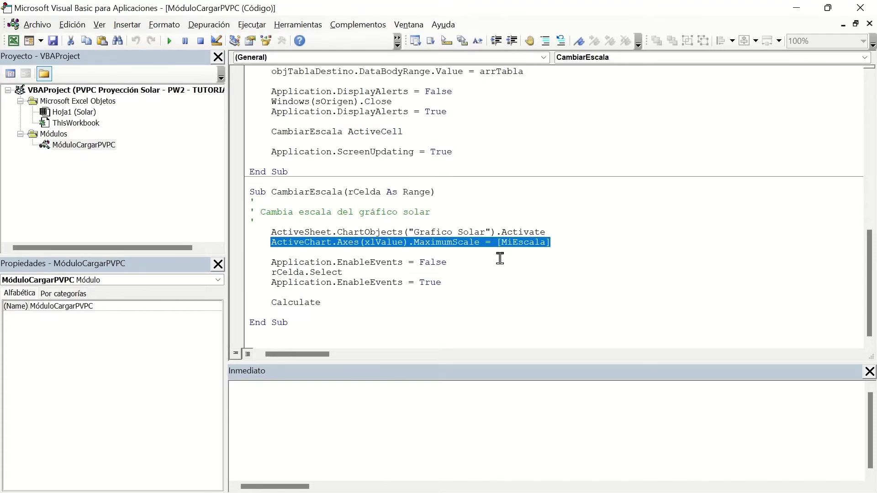
{"action": "key", "text": "alt+F11"}
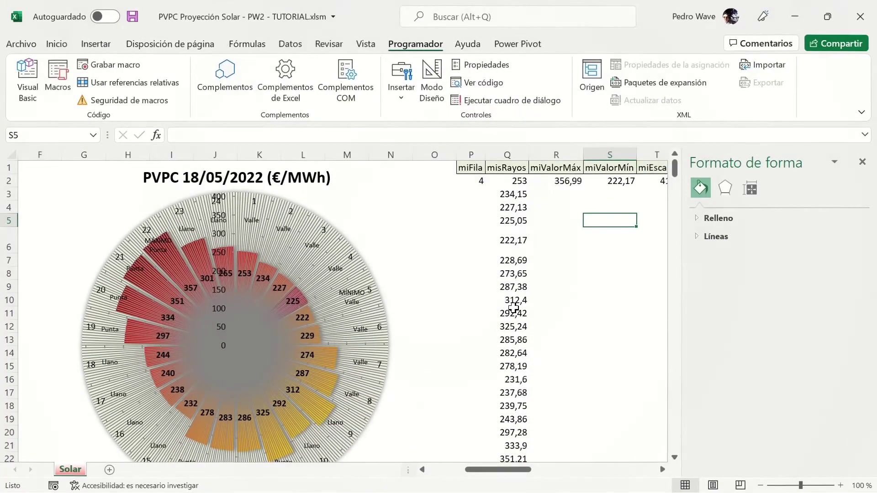
Hide the chart axes, select P8 to highlight hour 7's 274 spoke, and close Formato de forma
{"action": "right_click", "coordinate": [353, 234]}
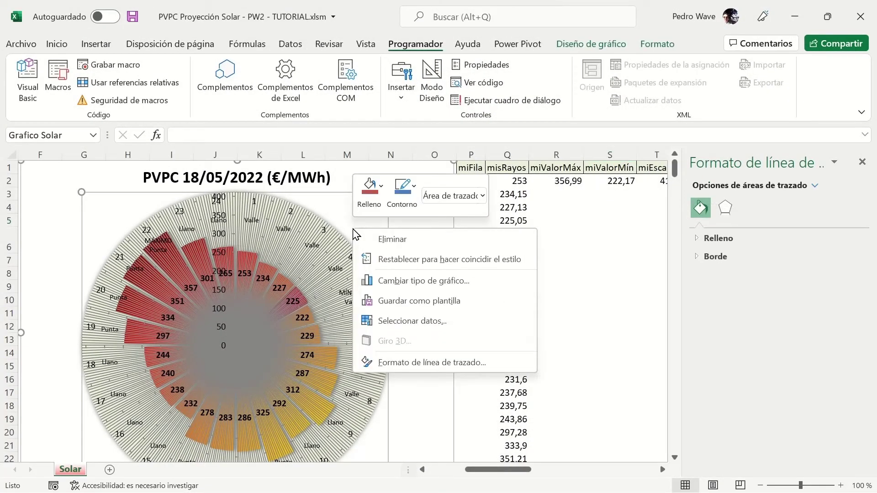
{"action": "key", "text": "Escape"}
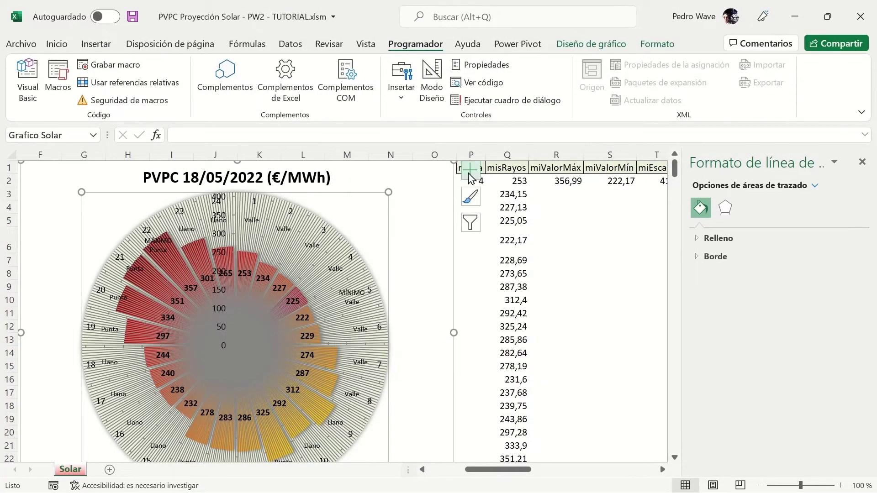
{"action": "left_click", "coordinate": [470, 170]}
{"action": "left_click", "coordinate": [499, 194]}
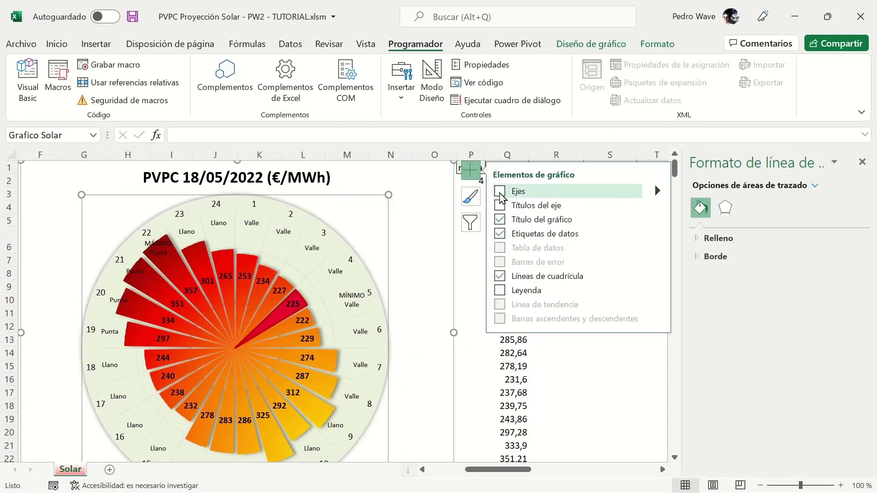
{"action": "left_click", "coordinate": [475, 272]}
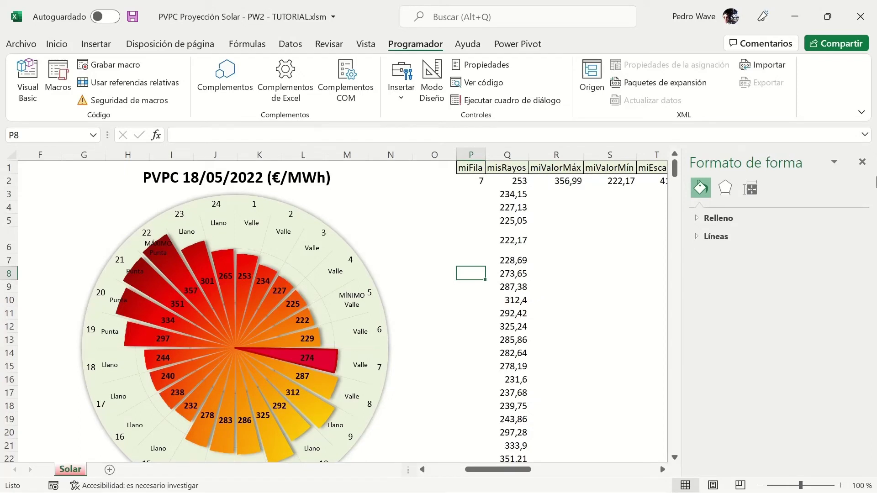
{"action": "left_click", "coordinate": [862, 163]}
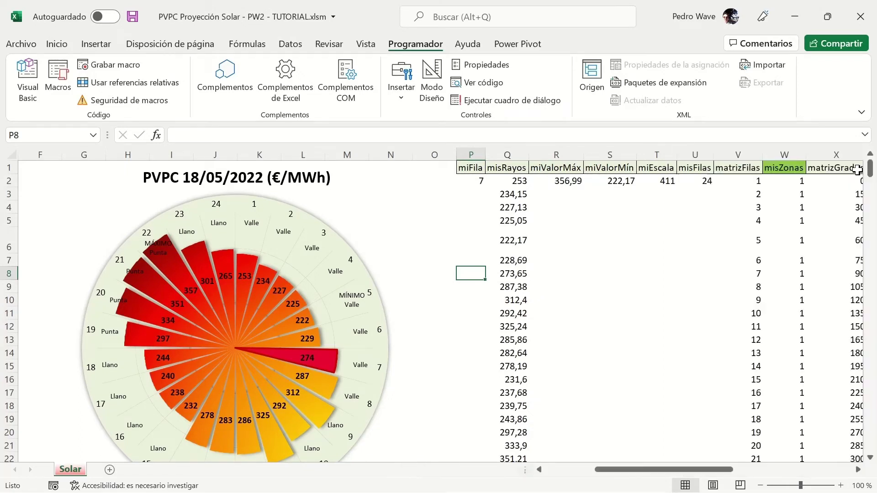
{"action": "left_click", "coordinate": [706, 182]}
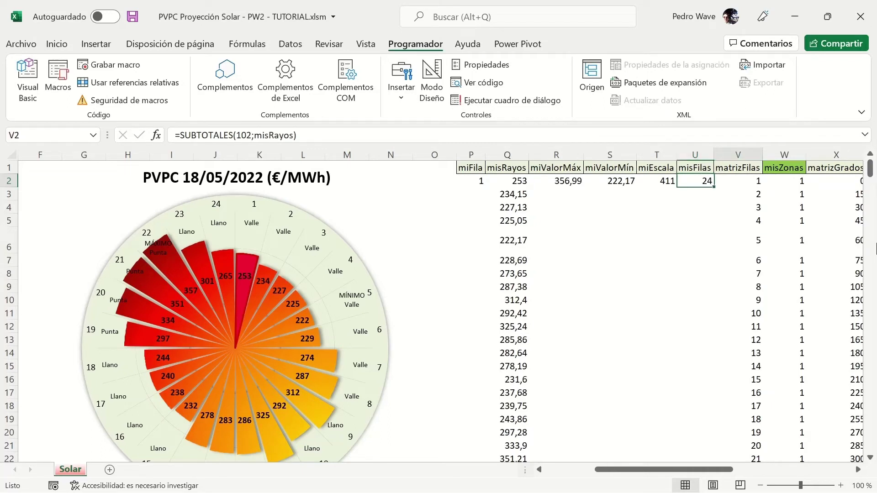
{"action": "left_click", "coordinate": [737, 181]}
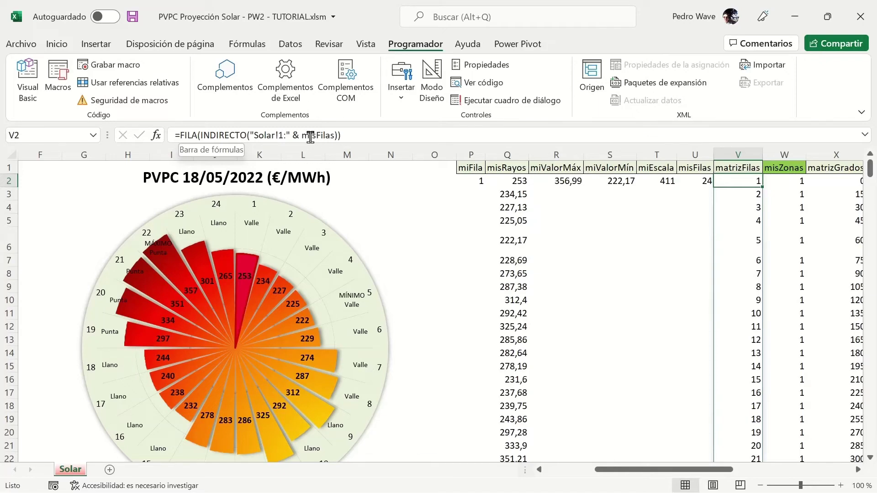
{"action": "scroll", "coordinate": [729, 228], "scroll_direction": "down", "scroll_amount": 2}
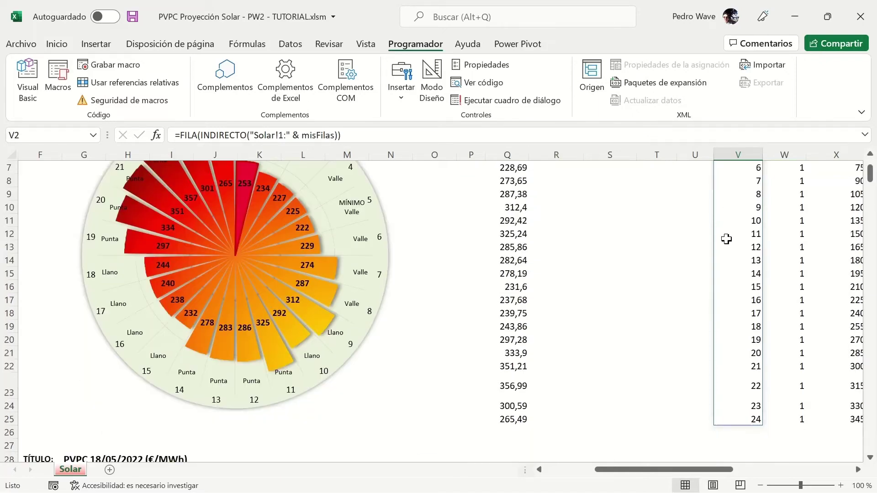
{"action": "scroll", "coordinate": [725, 240], "scroll_direction": "down", "scroll_amount": 1}
{"action": "scroll", "coordinate": [725, 241], "scroll_direction": "up", "scroll_amount": 1}
{"action": "scroll", "coordinate": [725, 240], "scroll_direction": "up", "scroll_amount": 1}
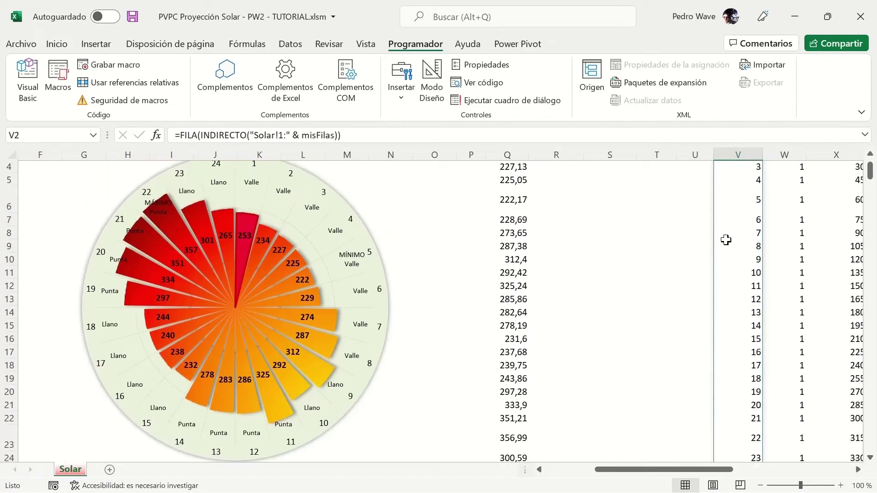
{"action": "scroll", "coordinate": [726, 240], "scroll_direction": "down", "scroll_amount": 1}
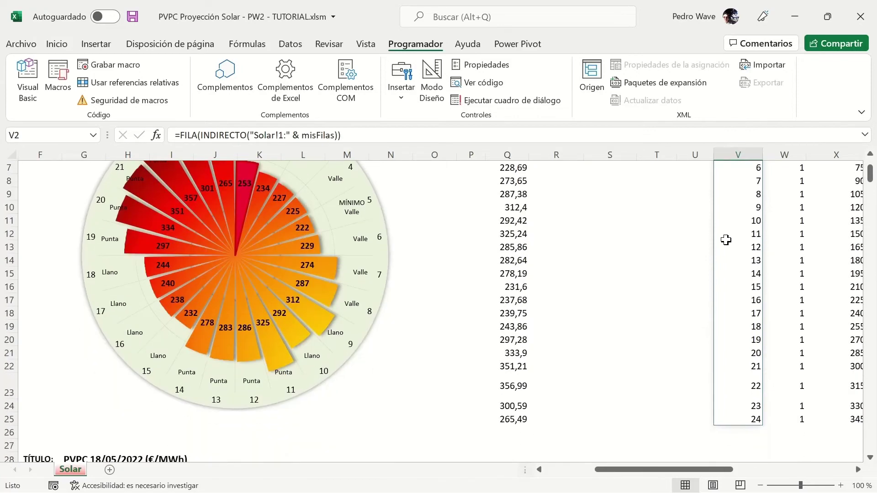
{"action": "scroll", "coordinate": [725, 240], "scroll_direction": "up", "scroll_amount": 2}
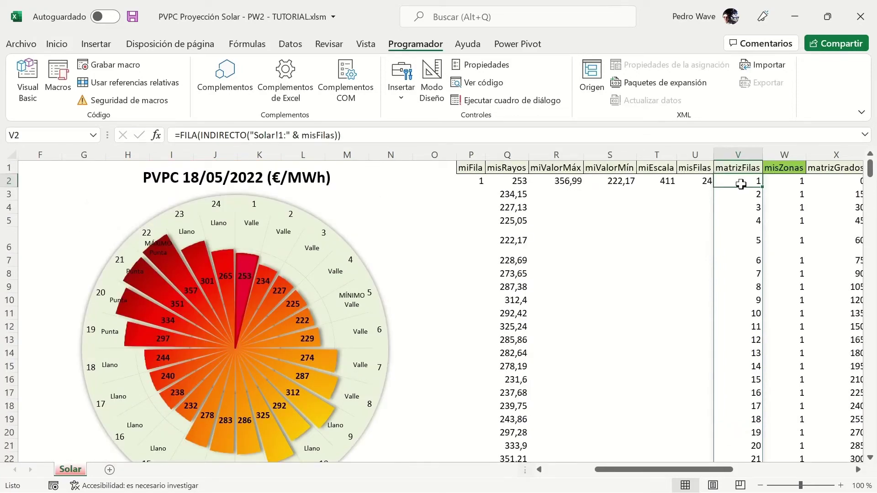
{"action": "left_click", "coordinate": [775, 183]}
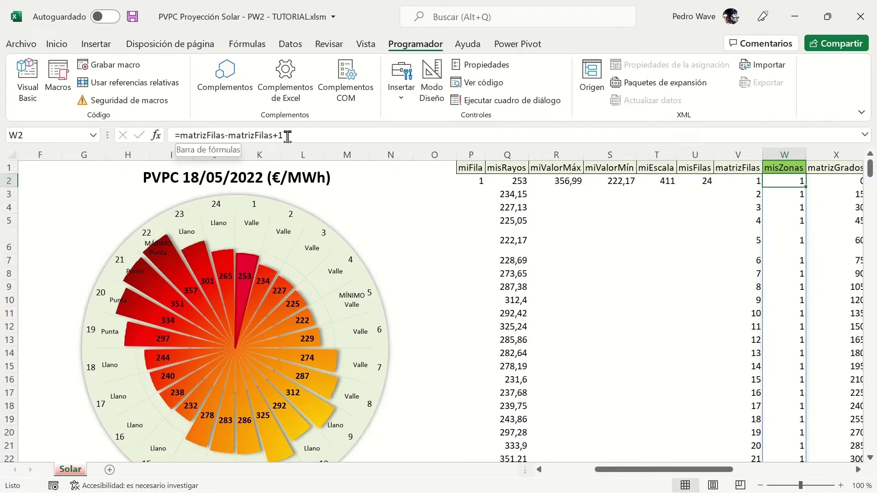
{"action": "scroll", "coordinate": [754, 346], "scroll_direction": "down", "scroll_amount": 1}
{"action": "scroll", "coordinate": [753, 346], "scroll_direction": "down", "scroll_amount": 1}
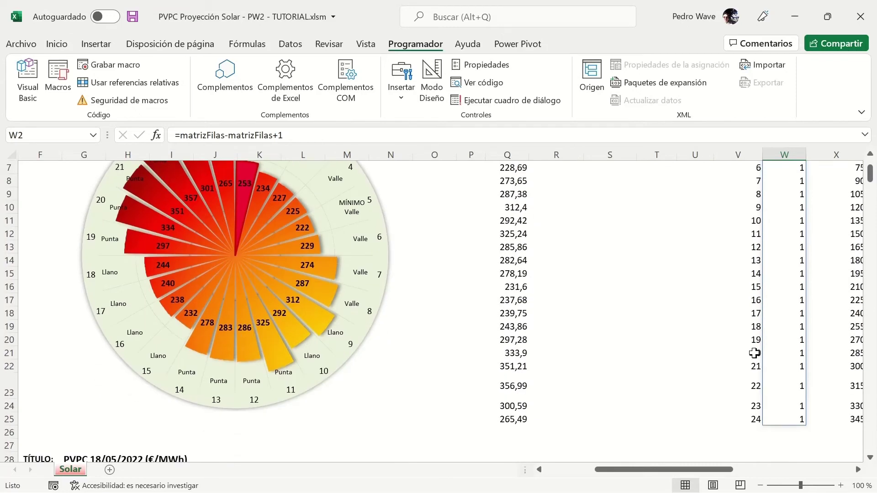
{"action": "scroll", "coordinate": [781, 354], "scroll_direction": "up", "scroll_amount": 2}
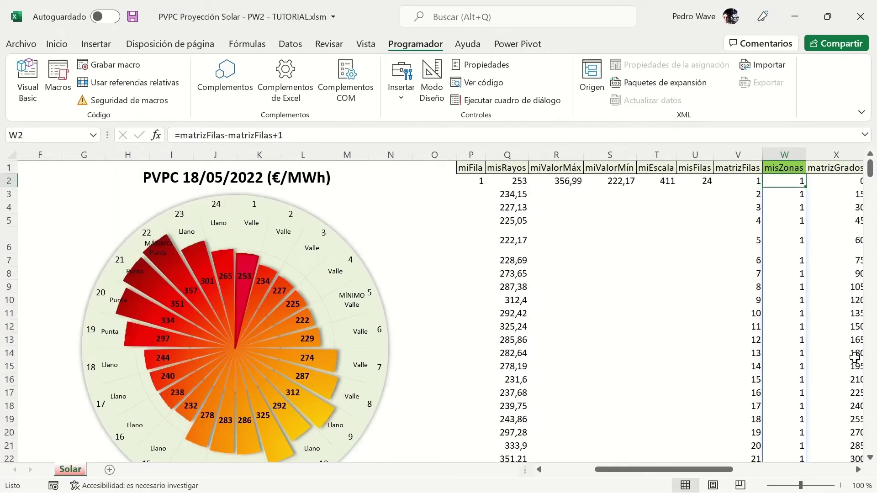
{"action": "left_click", "coordinate": [857, 470]}
Inspect matrizGrados in X2, =360*(matrizFilas-1)/misFilas, and scroll its 0 to 345 degree results
{"action": "left_click", "coordinate": [857, 471]}
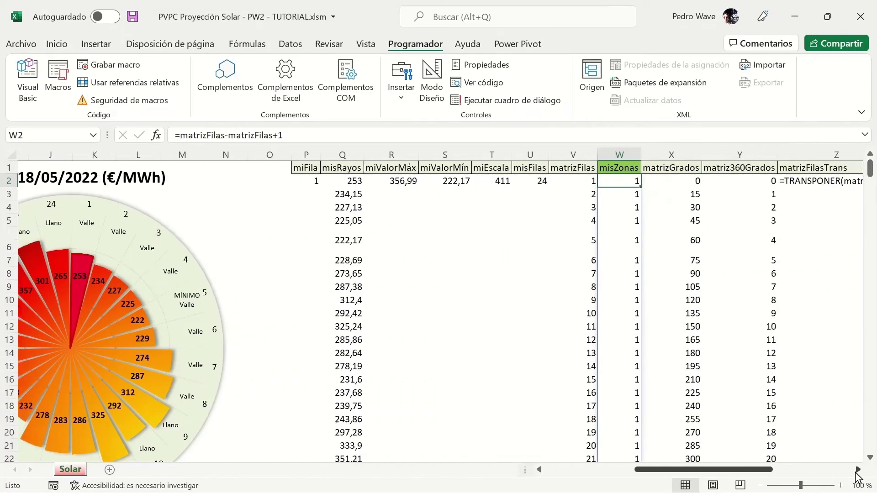
{"action": "left_click", "coordinate": [554, 179]}
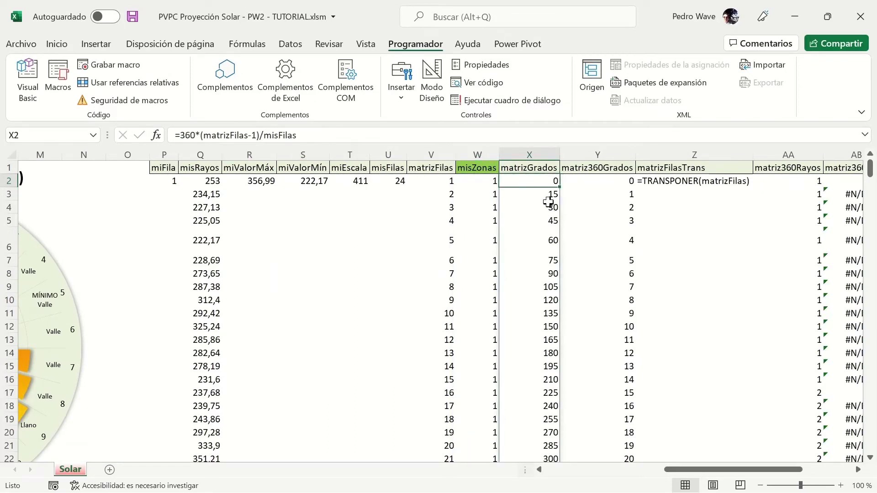
{"action": "scroll", "coordinate": [548, 204], "scroll_direction": "down", "scroll_amount": 2}
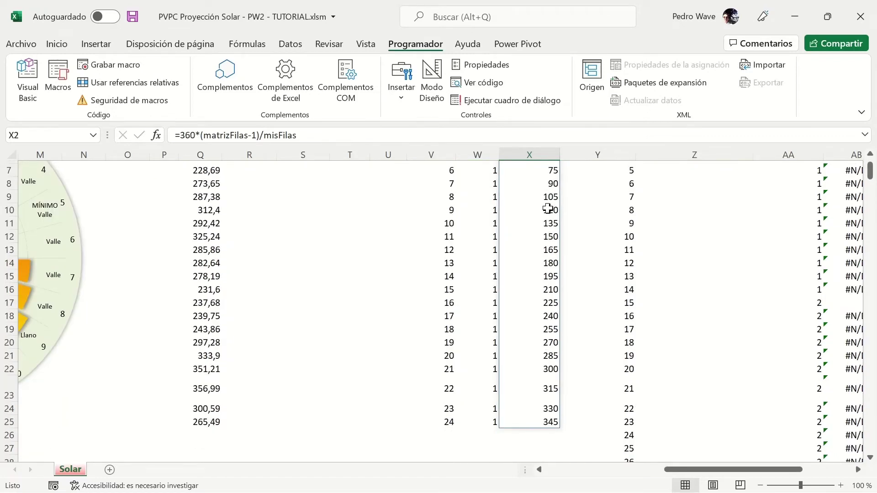
{"action": "scroll", "coordinate": [547, 205], "scroll_direction": "up", "scroll_amount": 1}
{"action": "scroll", "coordinate": [548, 207], "scroll_direction": "up", "scroll_amount": 1}
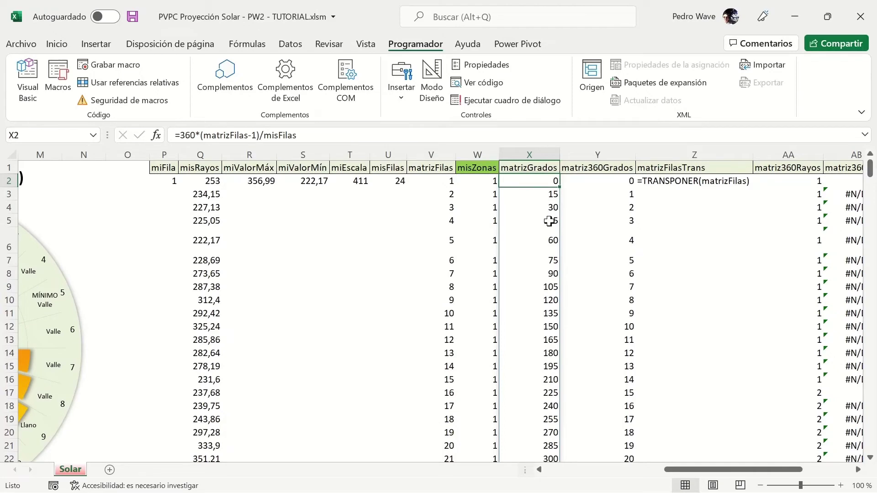
{"action": "scroll", "coordinate": [548, 226], "scroll_direction": "down", "scroll_amount": 1}
{"action": "scroll", "coordinate": [548, 231], "scroll_direction": "down", "scroll_amount": 1}
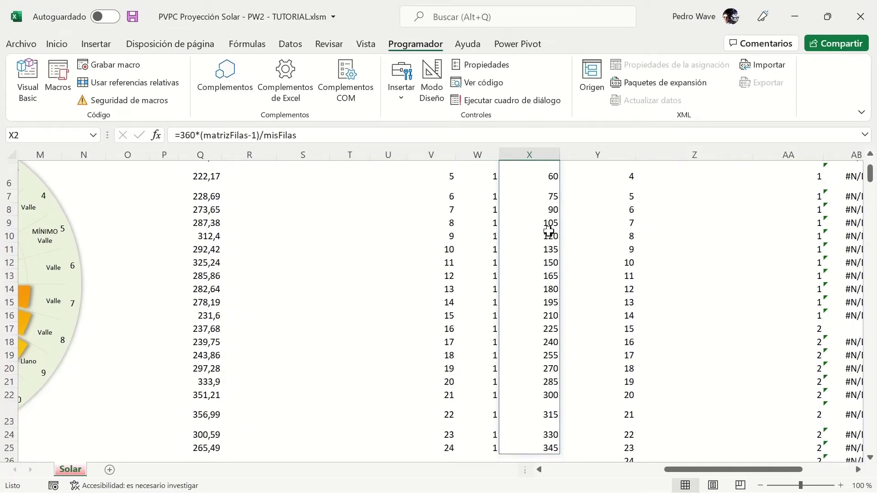
{"action": "scroll", "coordinate": [551, 217], "scroll_direction": "up", "scroll_amount": 2}
{"action": "scroll", "coordinate": [551, 216], "scroll_direction": "down", "scroll_amount": 1}
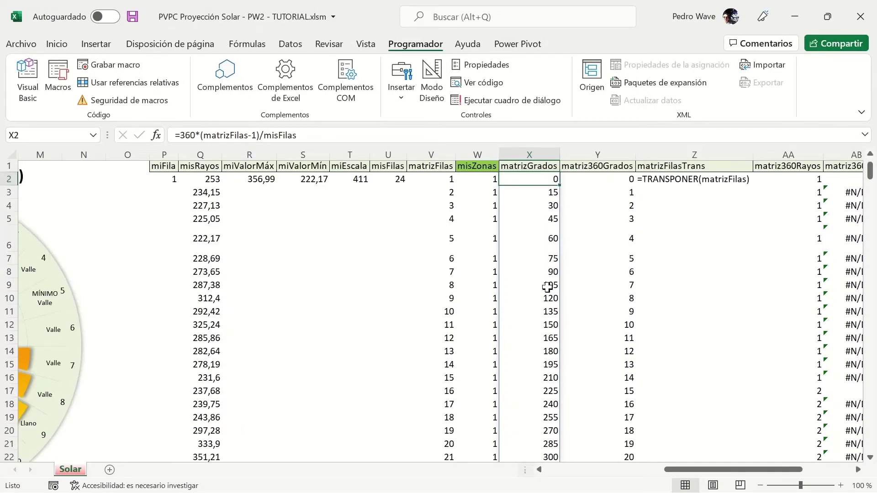
{"action": "scroll", "coordinate": [542, 299], "scroll_direction": "down", "scroll_amount": 1}
Select X25, X2 and then X4 so miFila in P2 updates to 3
{"action": "left_click", "coordinate": [533, 422]}
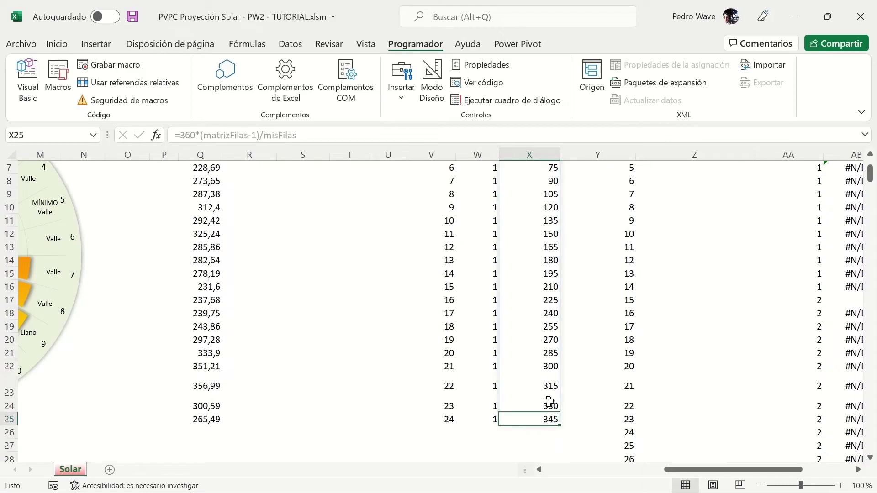
{"action": "scroll", "coordinate": [577, 313], "scroll_direction": "up", "scroll_amount": 2}
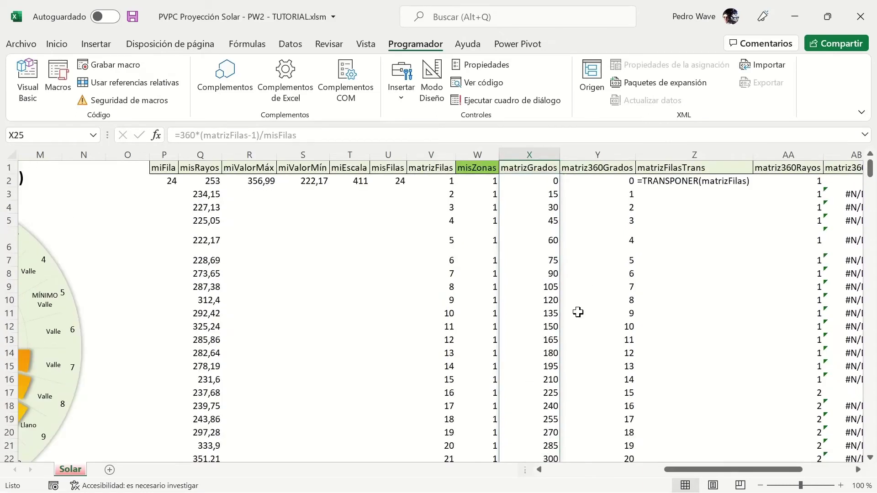
{"action": "left_click", "coordinate": [554, 183]}
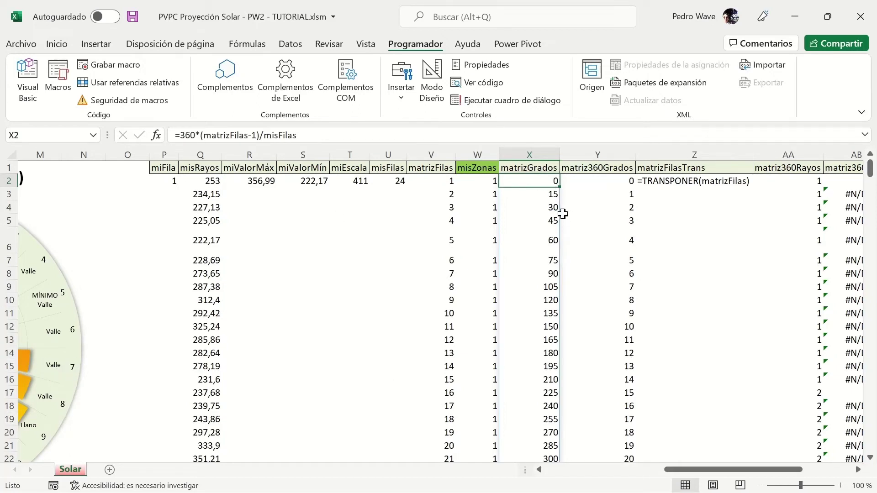
{"action": "left_click", "coordinate": [552, 195]}
{"action": "key", "text": "Down"}
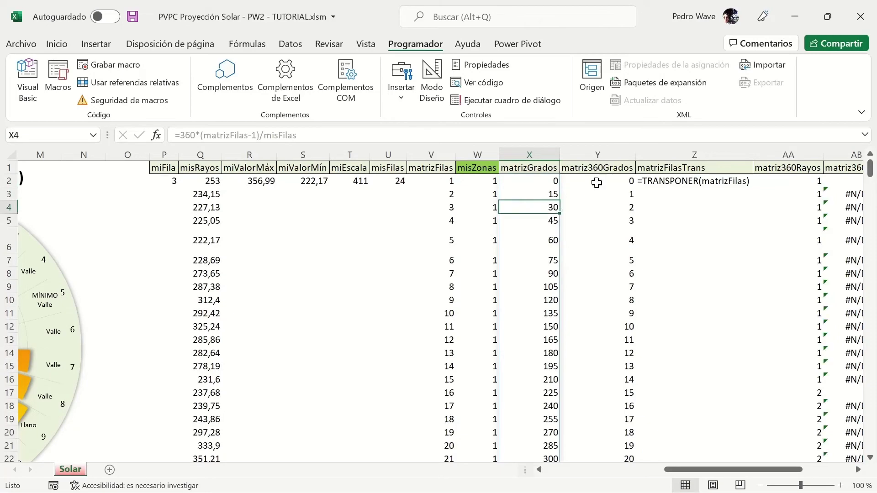
{"action": "left_click", "coordinate": [599, 181]}
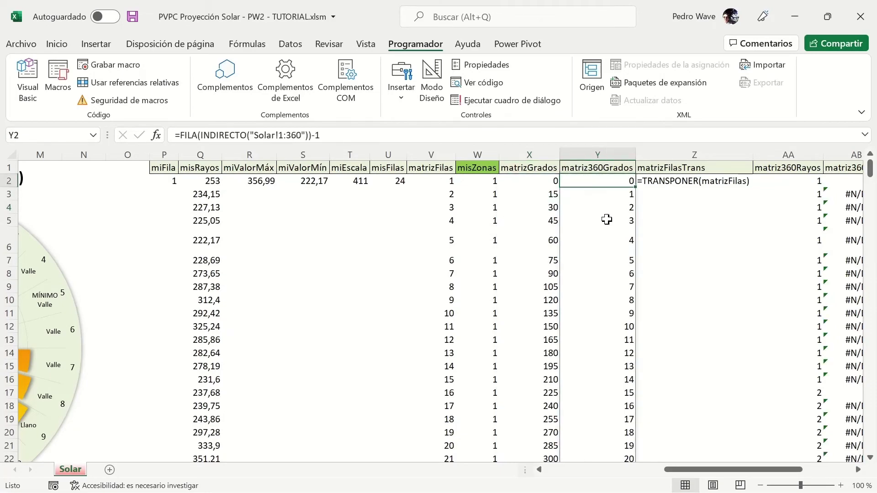
{"action": "scroll", "coordinate": [606, 220], "scroll_direction": "down", "scroll_amount": 2}
{"action": "scroll", "coordinate": [606, 220], "scroll_direction": "down", "scroll_amount": 1}
{"action": "scroll", "coordinate": [605, 221], "scroll_direction": "up", "scroll_amount": 3}
{"action": "double_click", "coordinate": [603, 187]}
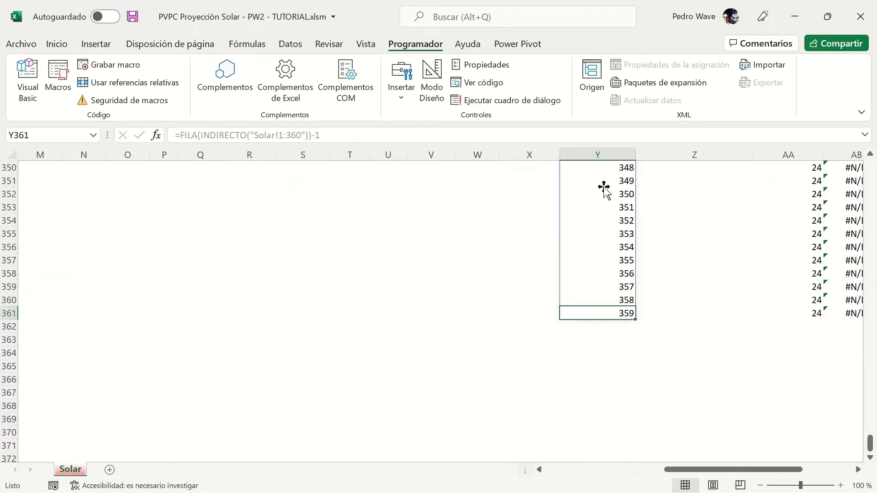
{"action": "scroll", "coordinate": [605, 282], "scroll_direction": "up", "scroll_amount": 3}
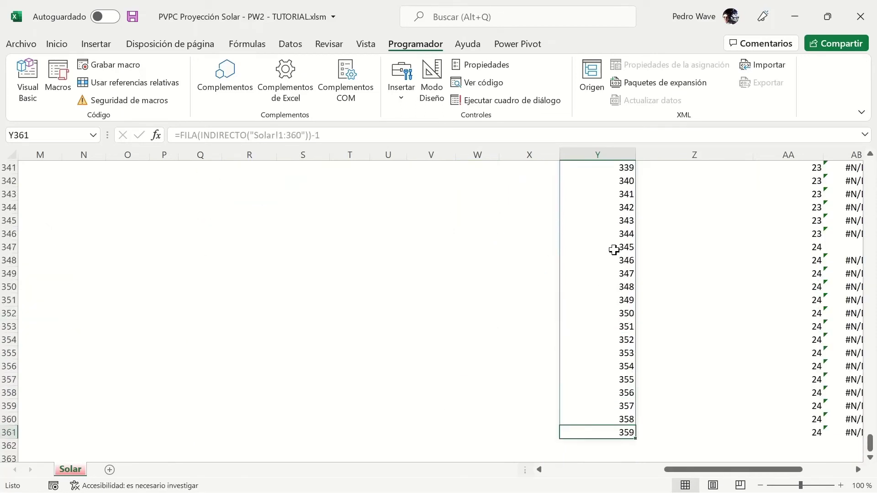
{"action": "left_click", "coordinate": [614, 250]}
{"action": "double_click", "coordinate": [619, 241]}
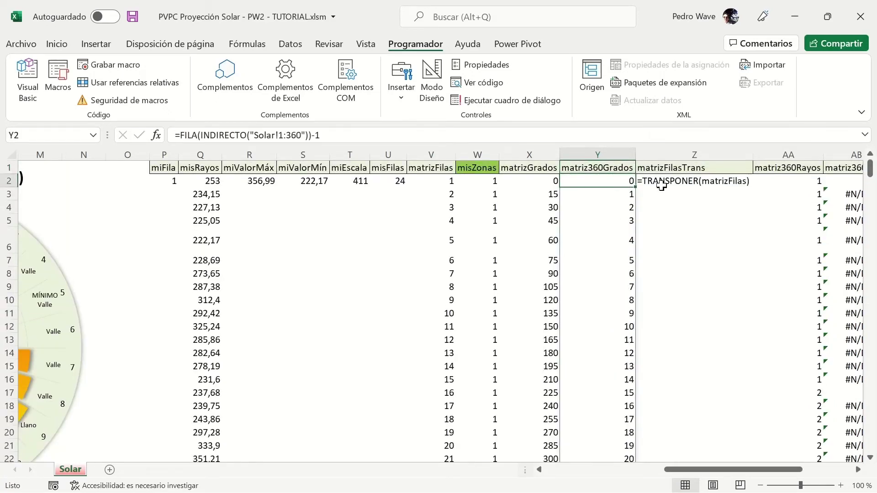
{"action": "left_click", "coordinate": [675, 185]}
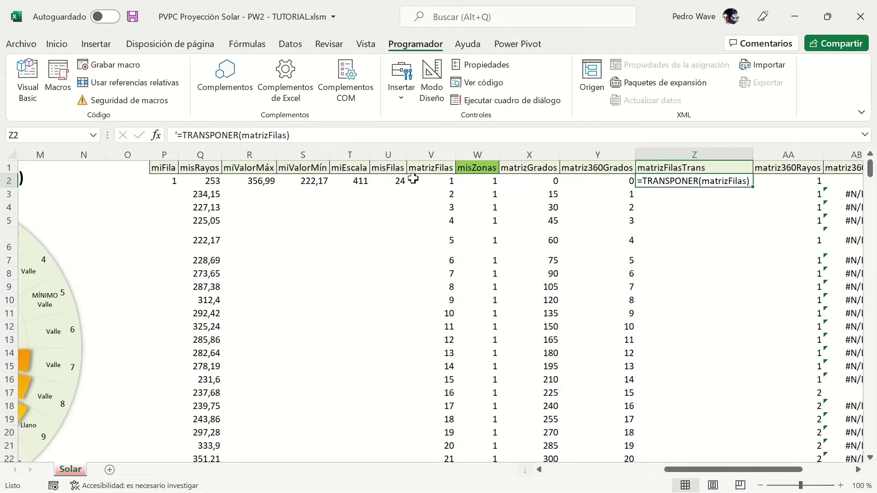
{"action": "left_click_drag", "start_coordinate": [437, 181], "coordinate": [431, 352]}
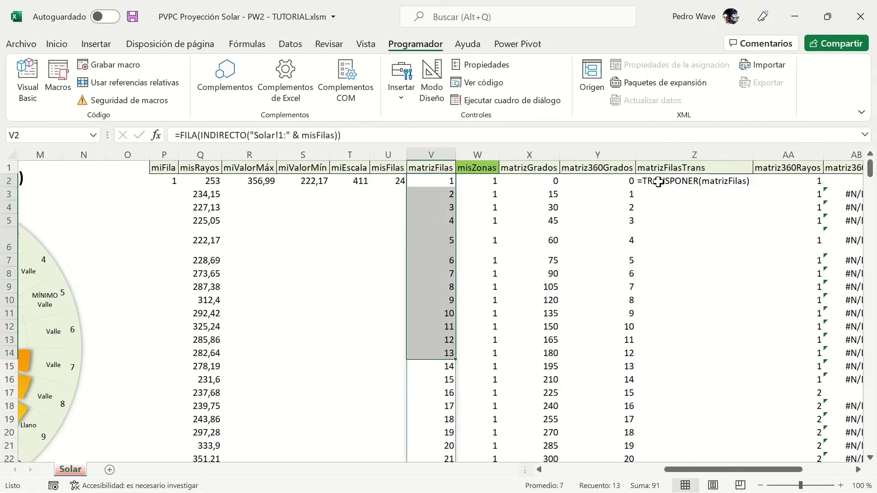
{"action": "left_click", "coordinate": [688, 181]}
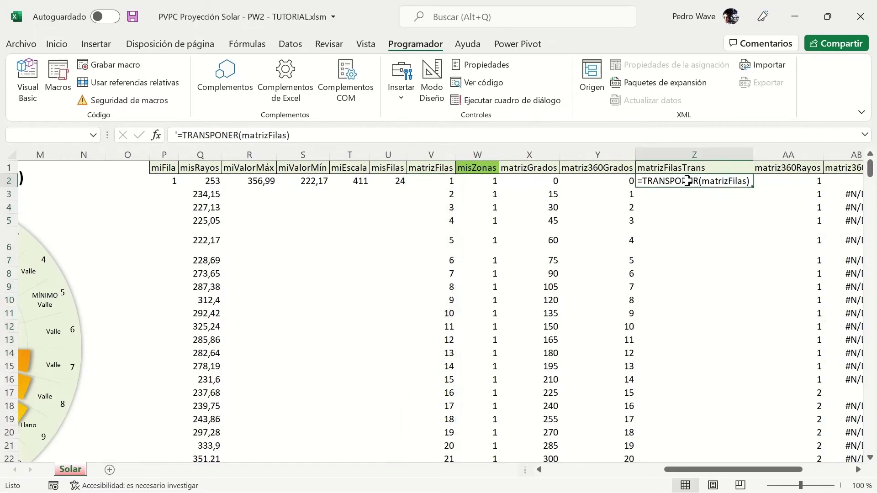
{"action": "left_click", "coordinate": [780, 180]}
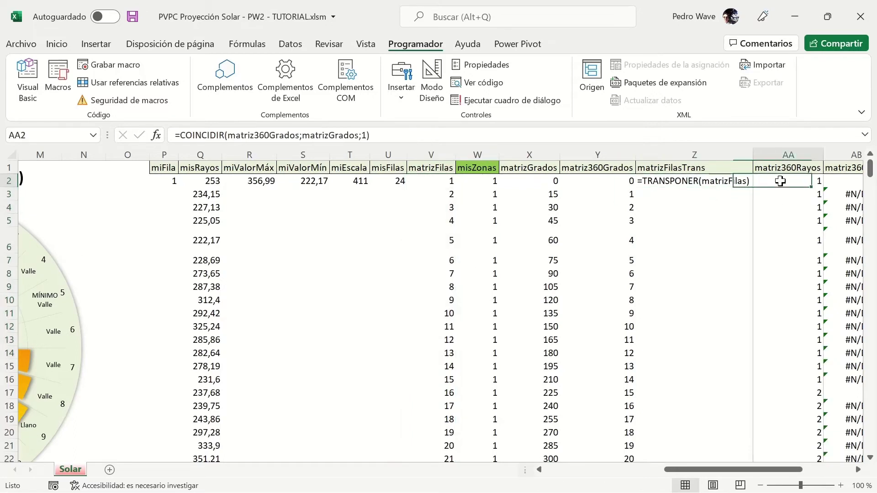
{"action": "scroll", "coordinate": [858, 472], "scroll_direction": "right", "scroll_amount": 1}
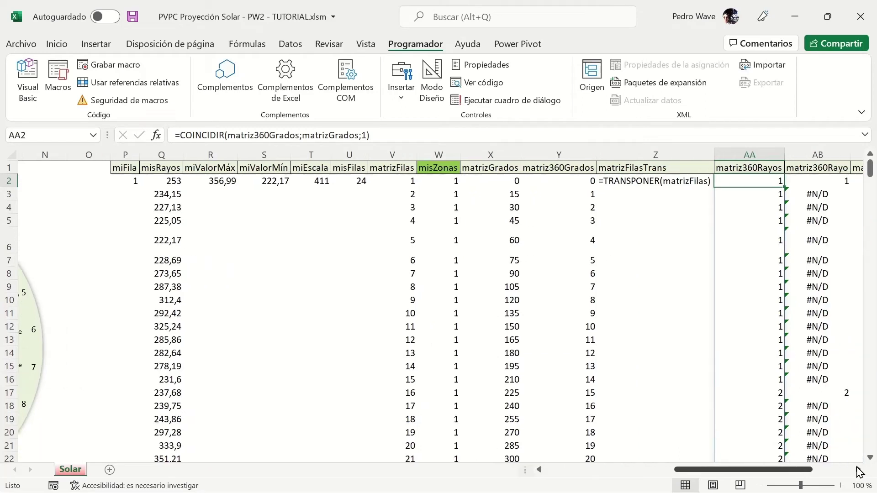
{"action": "scroll", "coordinate": [858, 471], "scroll_direction": "right", "scroll_amount": 2}
{"action": "scroll", "coordinate": [857, 471], "scroll_direction": "right", "scroll_amount": 1}
{"action": "scroll", "coordinate": [858, 471], "scroll_direction": "right", "scroll_amount": 2}
{"action": "scroll", "coordinate": [859, 472], "scroll_direction": "right", "scroll_amount": 2}
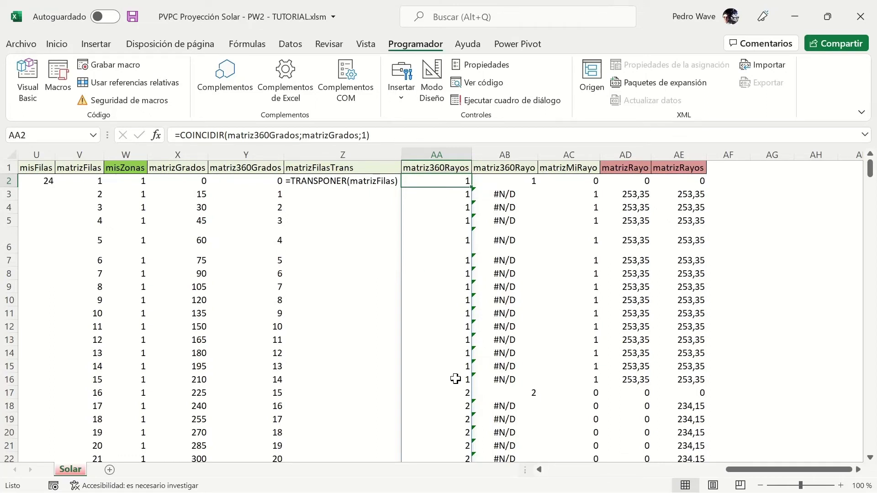
{"action": "double_click", "coordinate": [465, 187]}
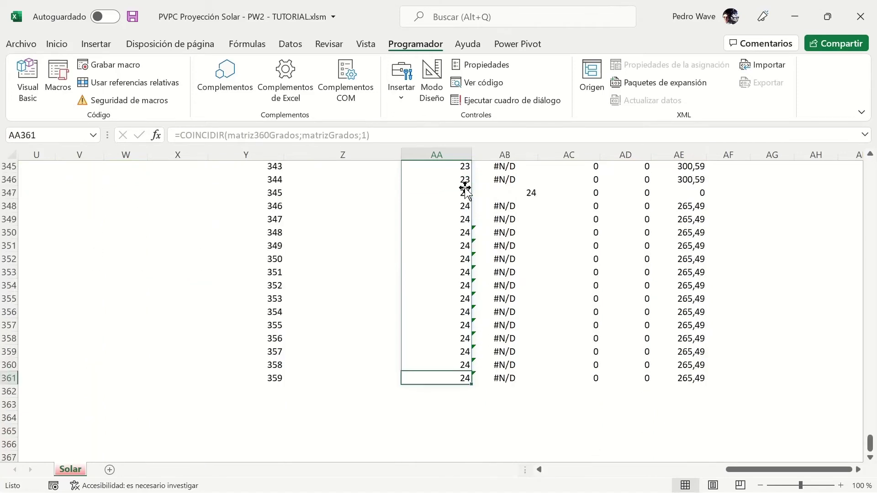
{"action": "left_click", "coordinate": [465, 260]}
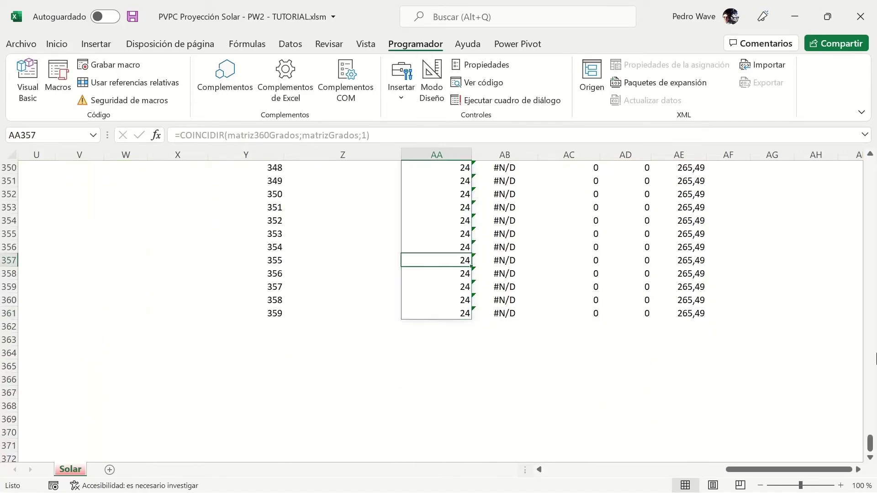
{"action": "left_click_drag", "start_coordinate": [870, 442], "coordinate": [870, 168]}
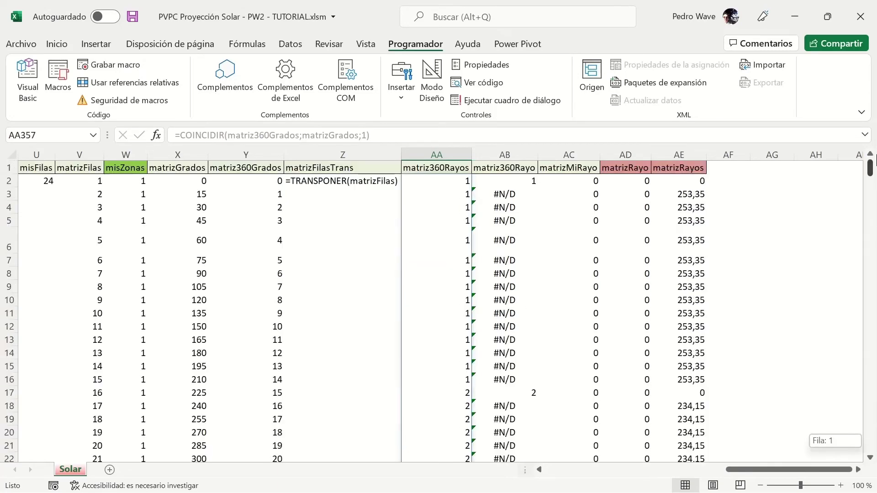
Inspect the matriz360Rayo COINCIDIR formula in AB2 and AB17, then the matrizMiRayo formula in AC2
{"action": "left_click", "coordinate": [507, 181]}
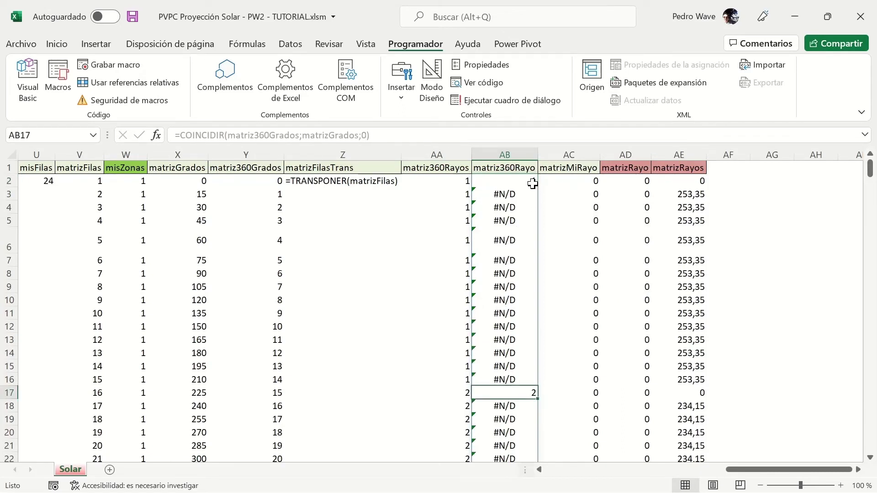
{"action": "left_click", "coordinate": [517, 390]}
{"action": "left_click", "coordinate": [504, 184]}
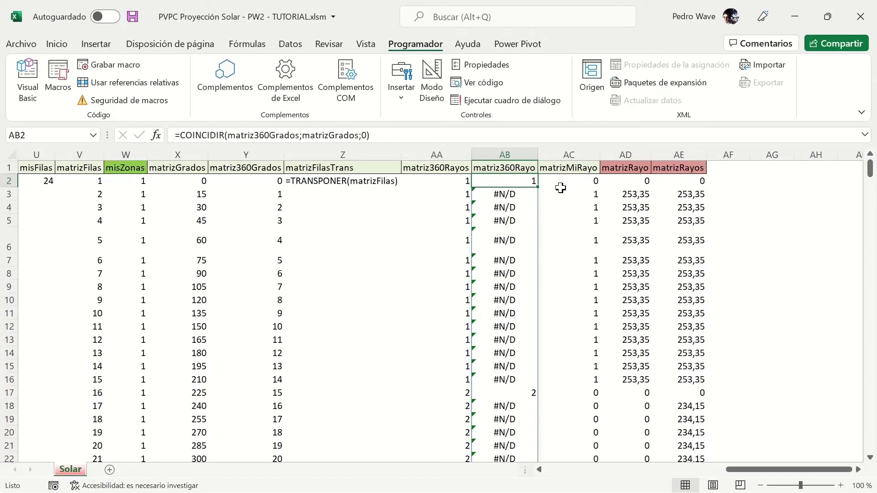
{"action": "left_click", "coordinate": [574, 184]}
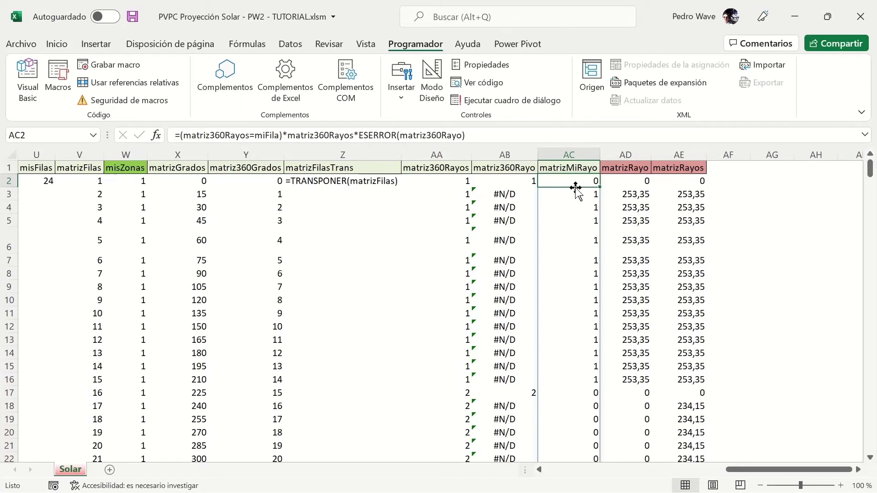
{"action": "left_click_drag", "start_coordinate": [574, 192], "coordinate": [558, 380]}
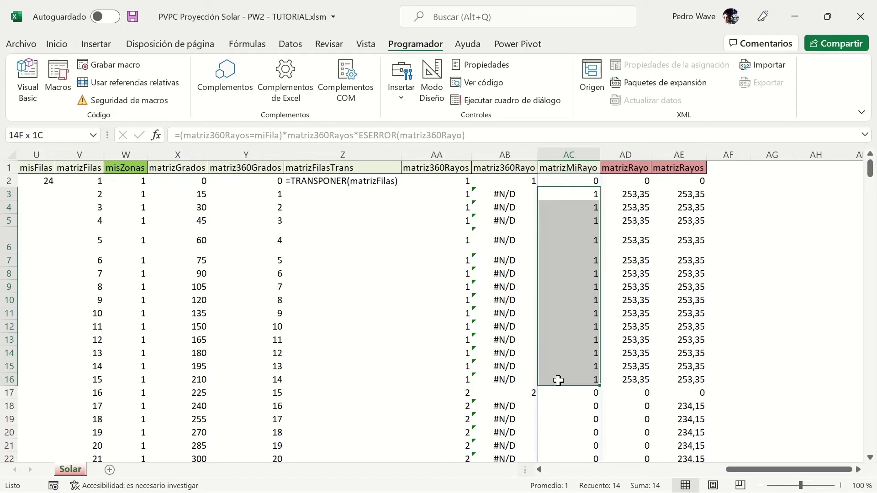
{"action": "left_click_drag", "start_coordinate": [558, 381], "coordinate": [558, 380]}
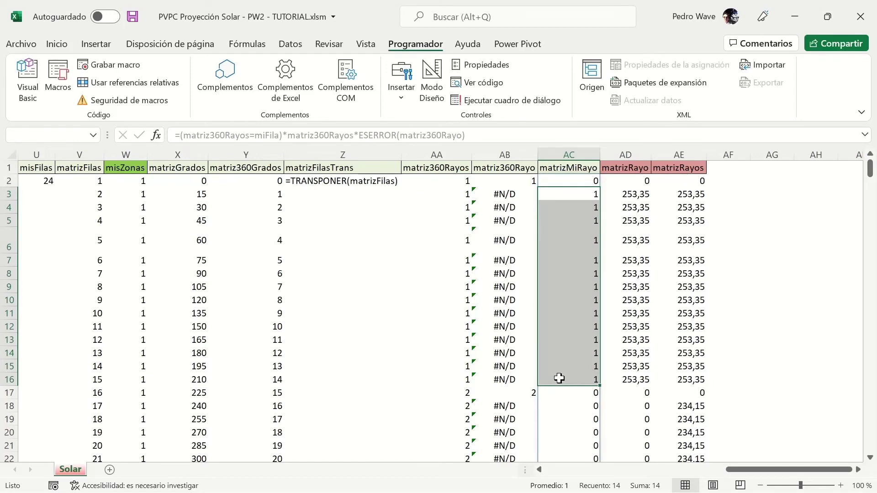
{"action": "left_click", "coordinate": [581, 197]}
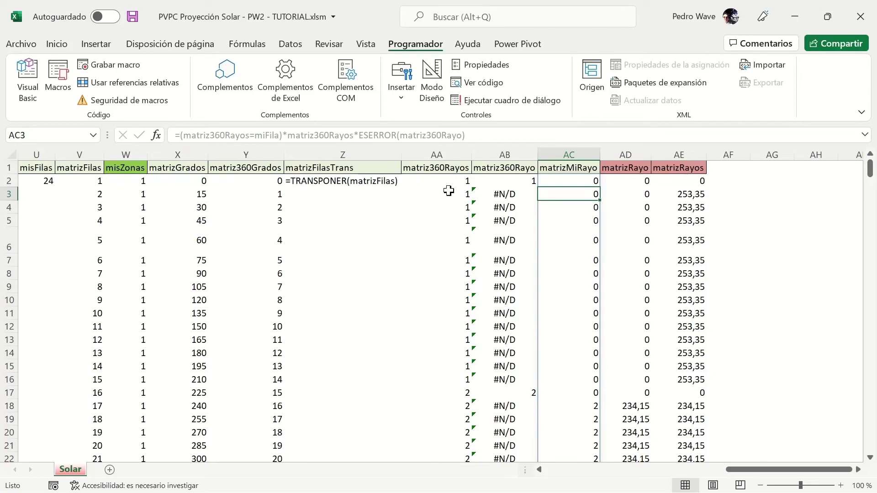
{"action": "left_click", "coordinate": [445, 167]}
{"action": "left_click", "coordinate": [456, 155]}
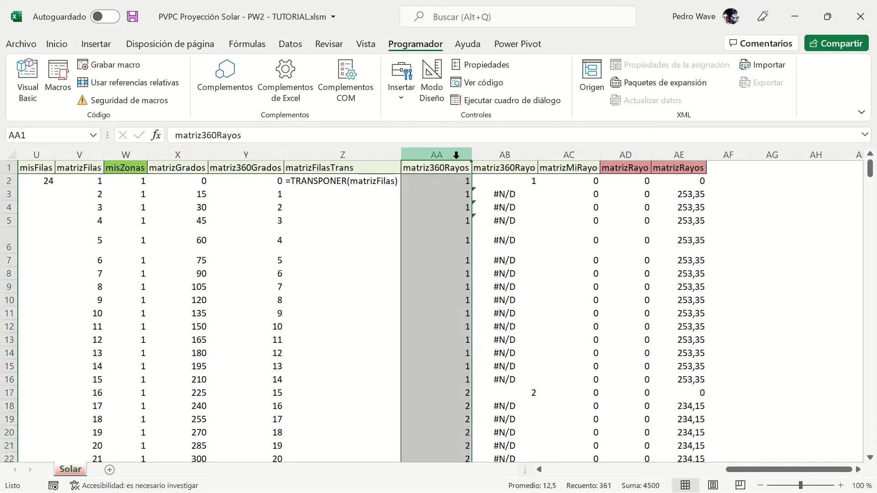
{"action": "left_click", "coordinate": [569, 168]}
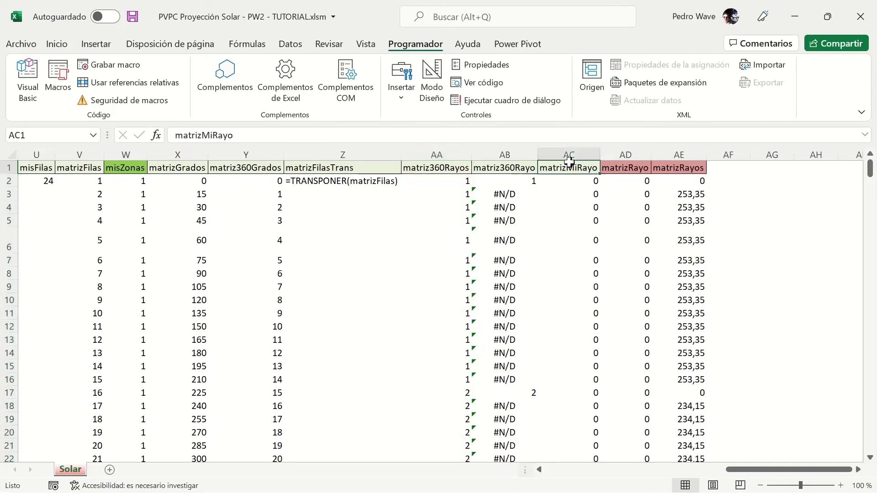
{"action": "left_click", "coordinate": [577, 179]}
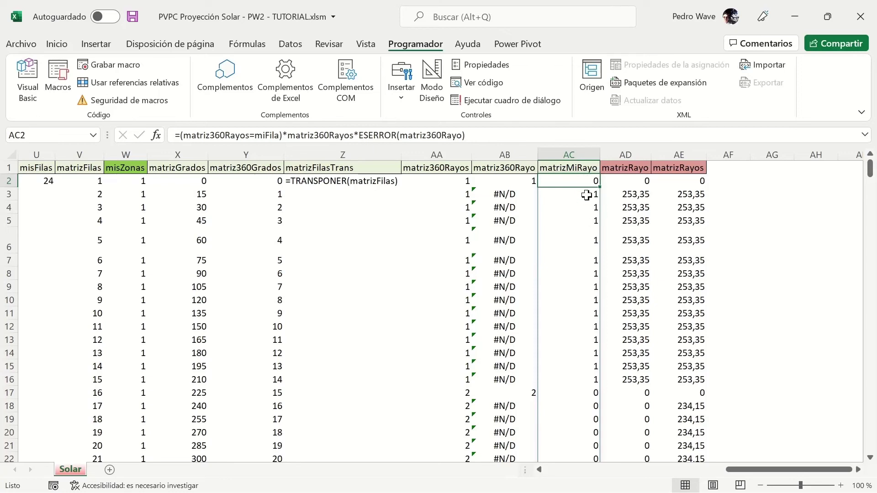
Review the MMULT formulas in AD2 and AE2, check matrizRayos down to row 361, then return to the top
{"action": "left_click", "coordinate": [630, 178]}
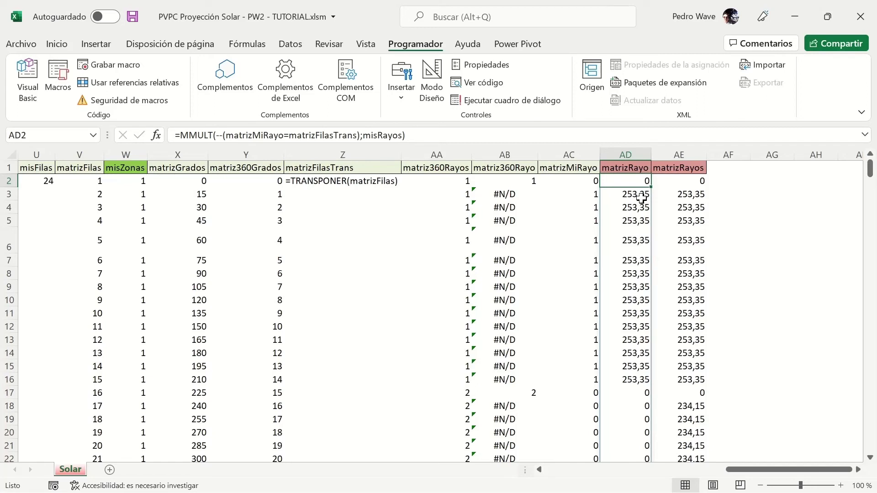
{"action": "left_click", "coordinate": [682, 181]}
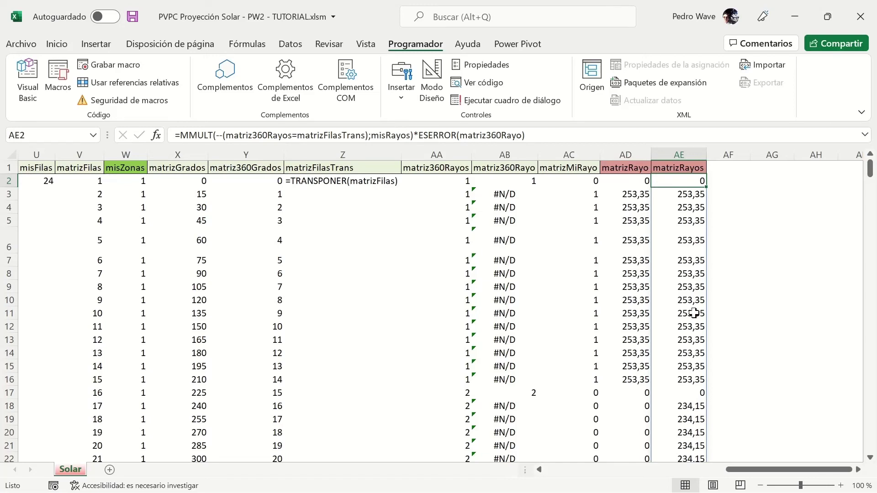
{"action": "double_click", "coordinate": [693, 187]}
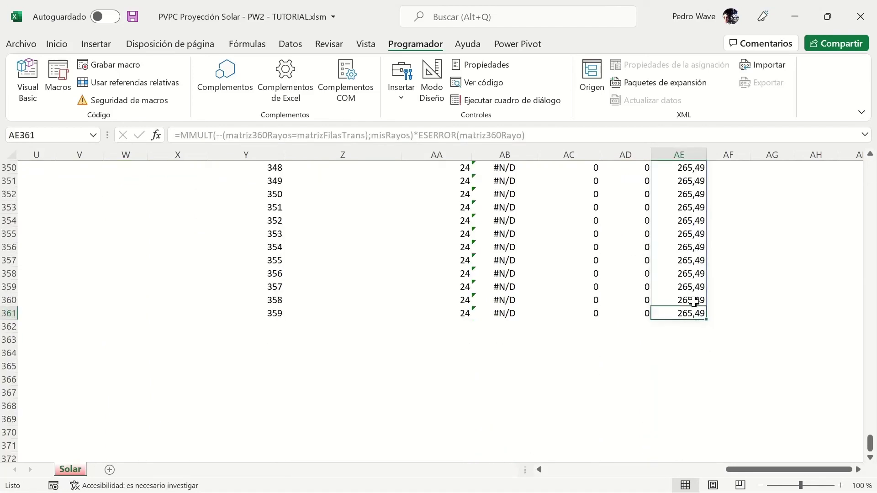
{"action": "left_click", "coordinate": [693, 286]}
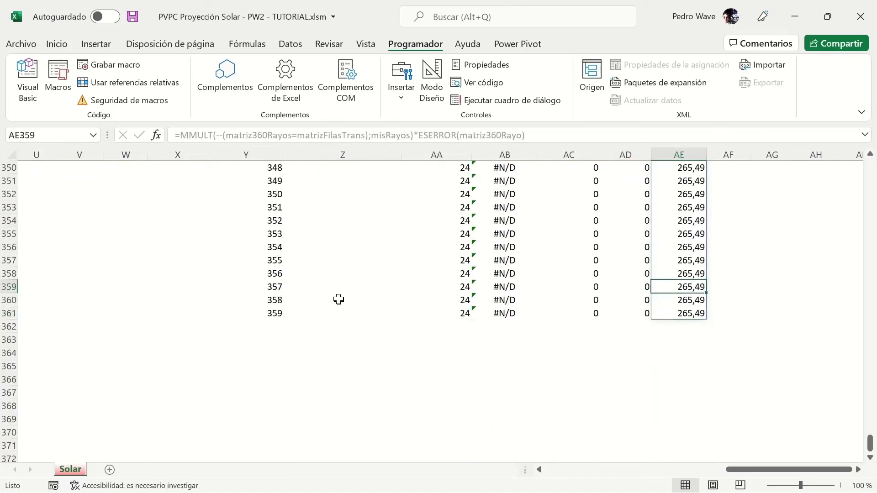
{"action": "left_click", "coordinate": [485, 309]}
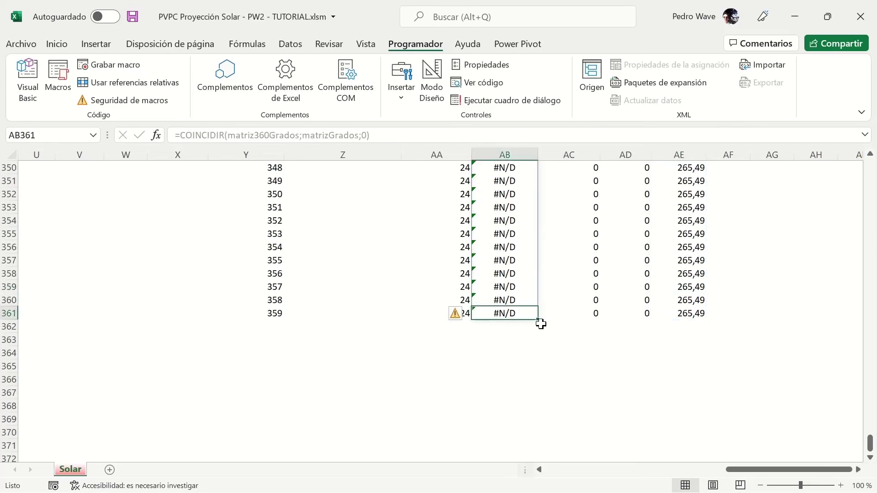
{"action": "key", "text": "ctrl+Home"}
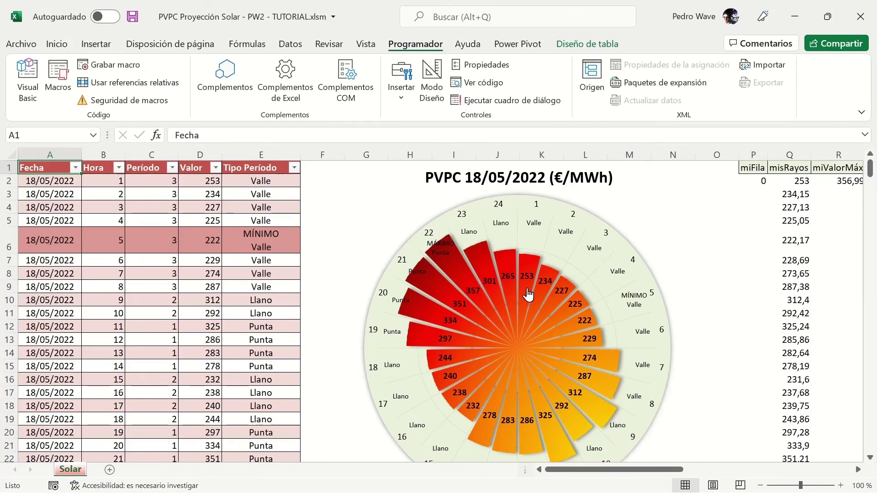
Dismiss the Rayos series menu and select hour 8's row so its 287 spoke is highlighted
{"action": "right_click", "coordinate": [458, 260]}
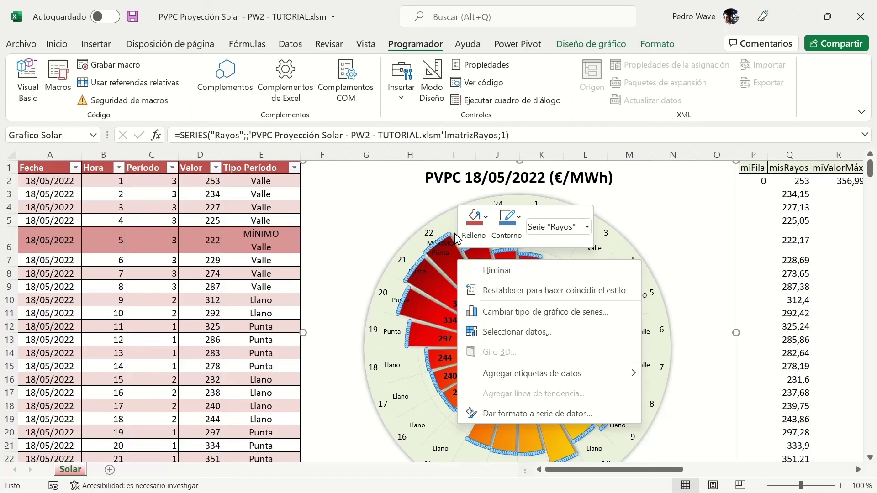
{"action": "left_click", "coordinate": [451, 264]}
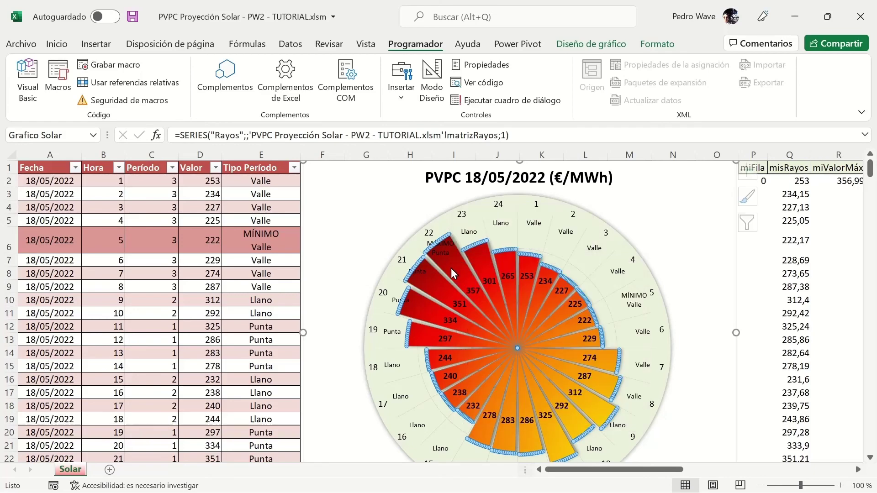
{"action": "key", "text": "Escape"}
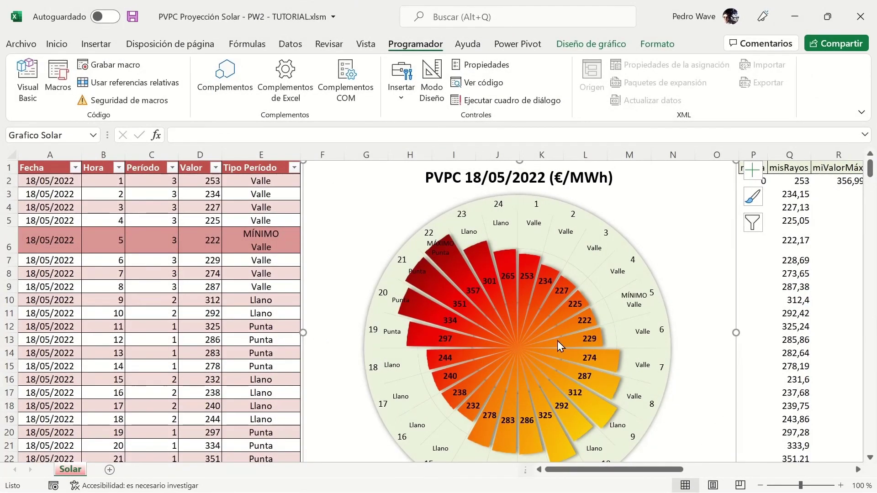
{"action": "left_click", "coordinate": [166, 281]}
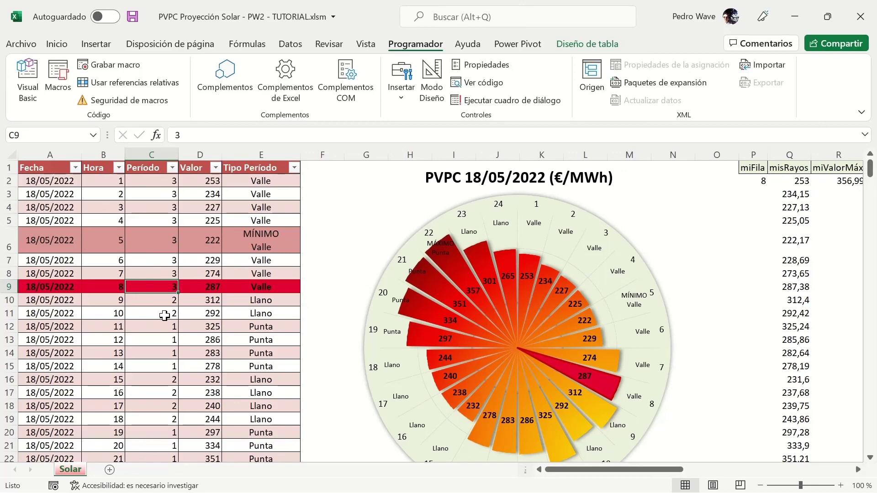
Select the rows for hours 10, 12, 10, 8 and 7, leaving hour 7's 274 spoke highlighted
{"action": "left_click", "coordinate": [164, 315]}
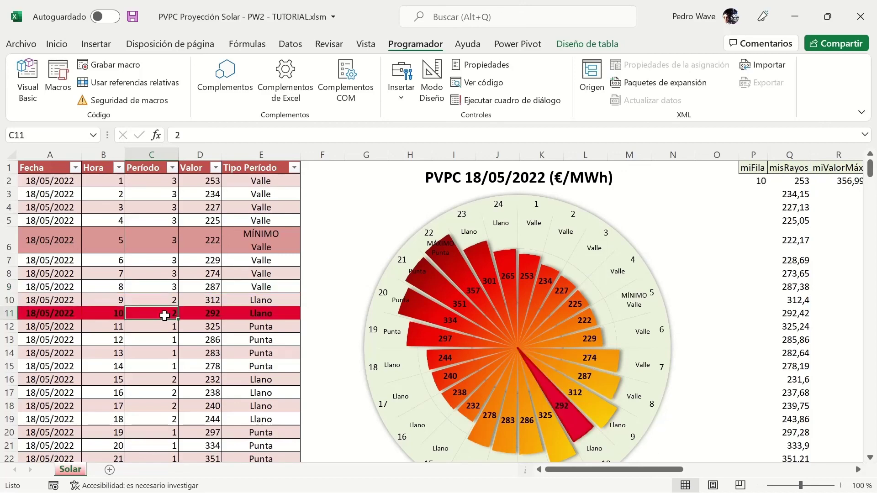
{"action": "left_click", "coordinate": [171, 342]}
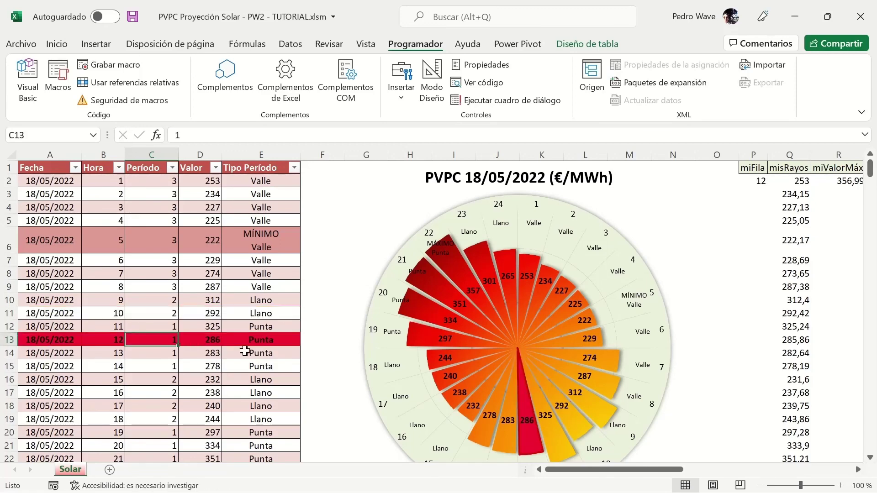
{"action": "left_click", "coordinate": [172, 315]}
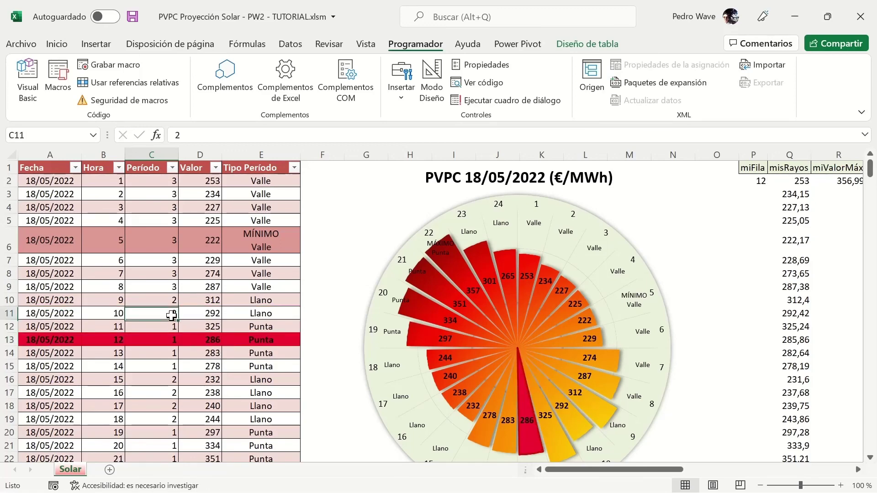
{"action": "left_click", "coordinate": [172, 285]}
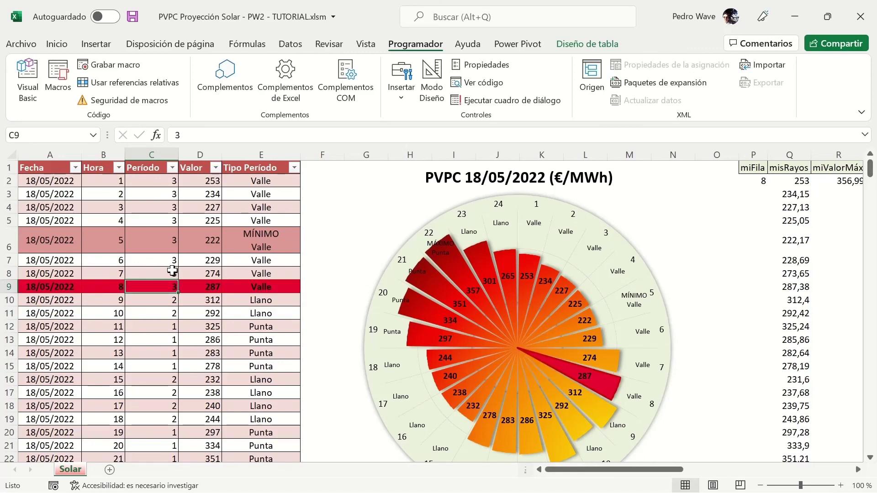
{"action": "left_click", "coordinate": [172, 273]}
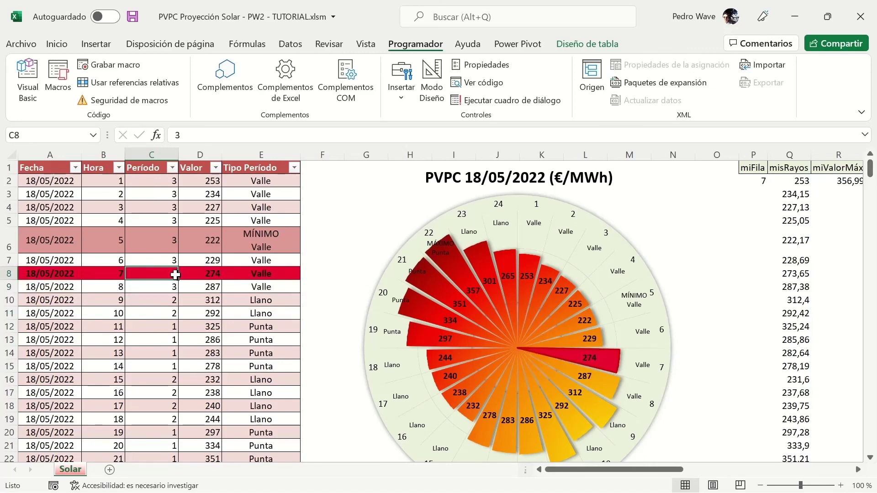